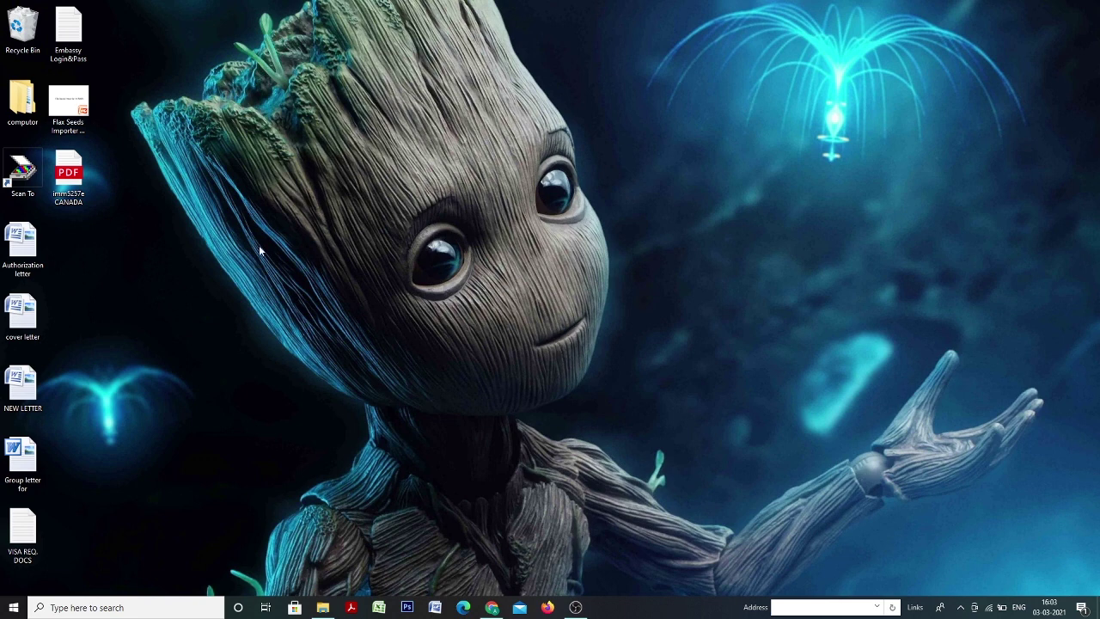
# Open the imm5257e CANADA PDF from the desktop in its default app.
pyautogui.click(68, 176)
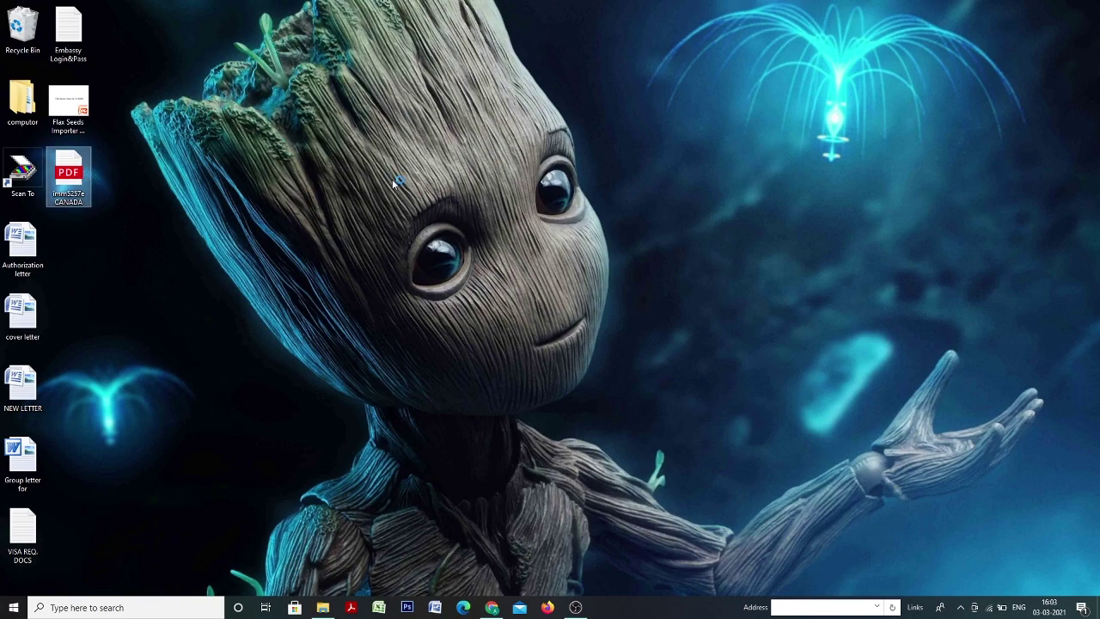
pyautogui.press('Return')
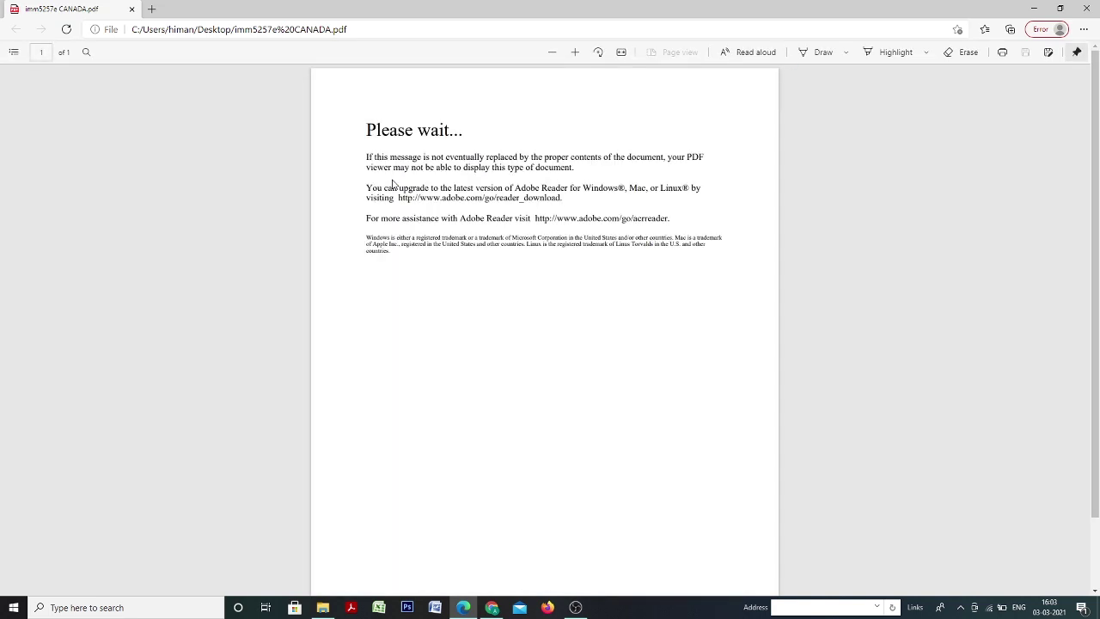
# Close the Edge window stuck on 'Please wait...' and deselect the desktop file.
pyautogui.click(1087, 9)
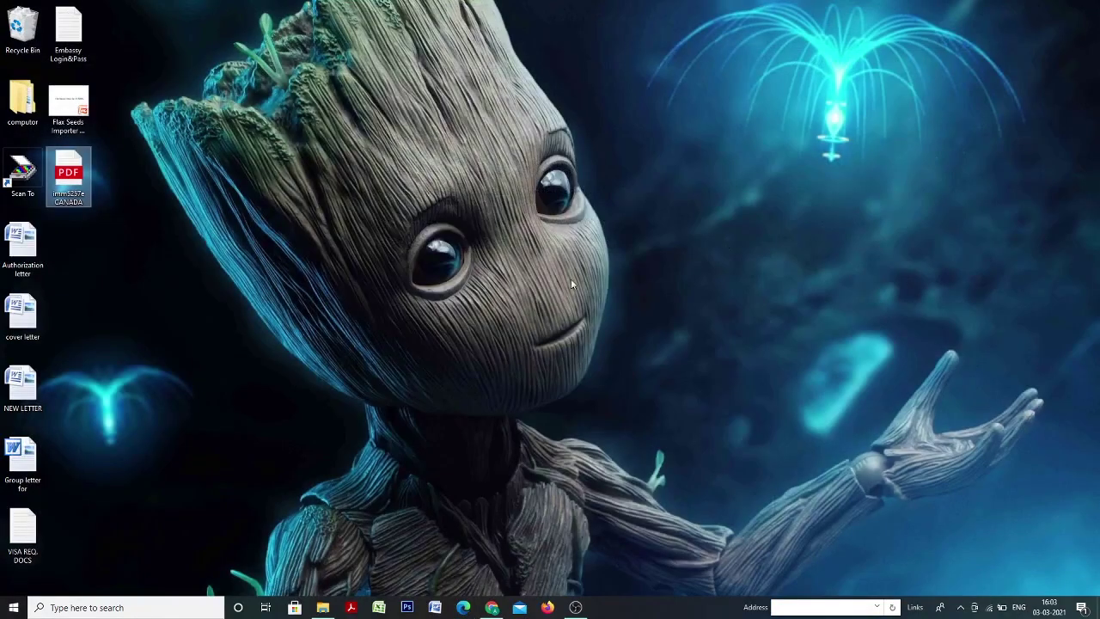
pyautogui.click(238, 201)
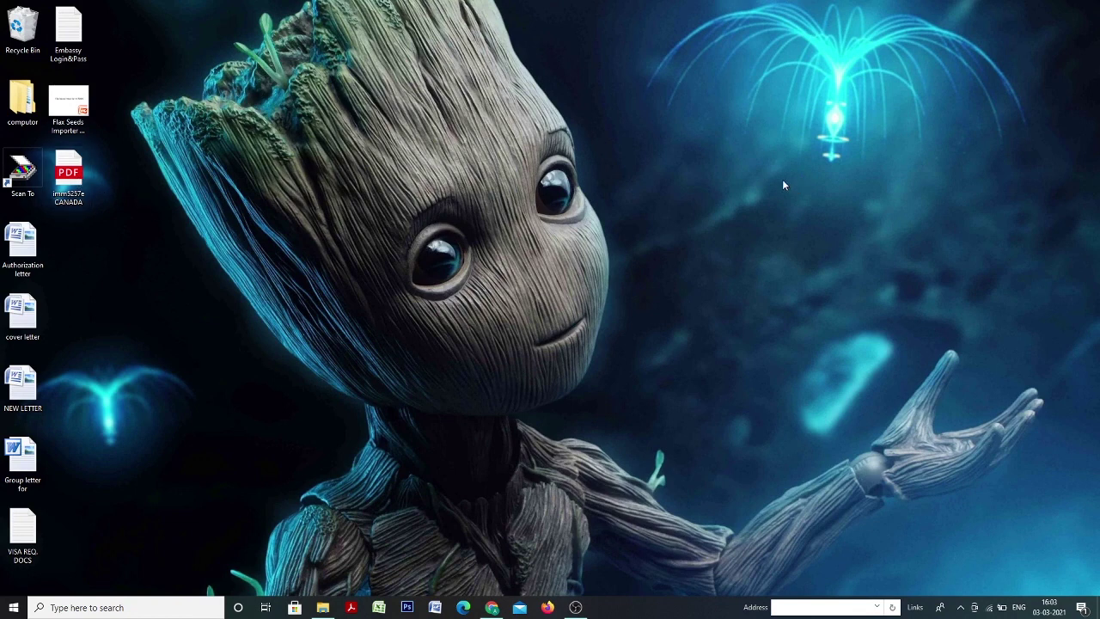
# Open imm5257e CANADA with Adobe Acrobat Reader DC through the Open with menu.
pyautogui.click(72, 169)
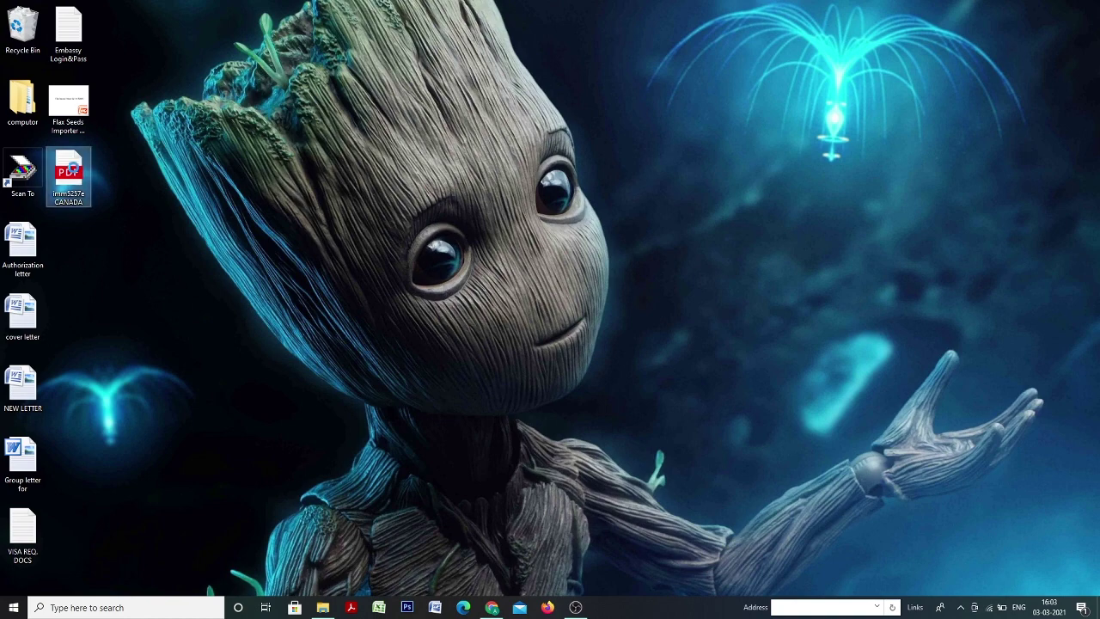
pyautogui.rightClick(72, 168)
pyautogui.moveTo(147, 246)
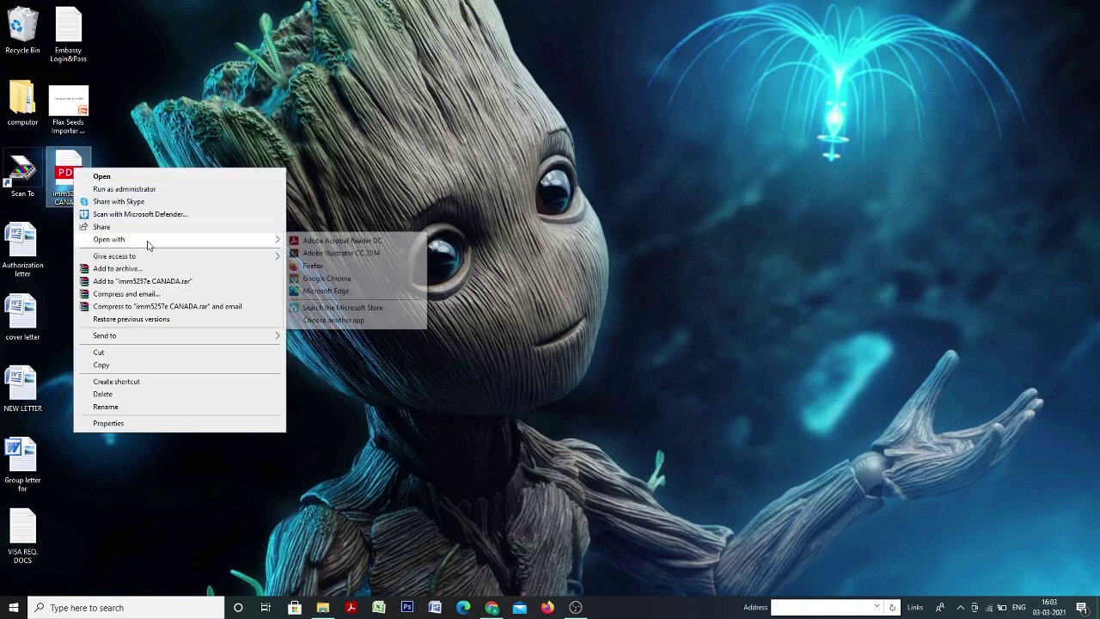
pyautogui.click(329, 241)
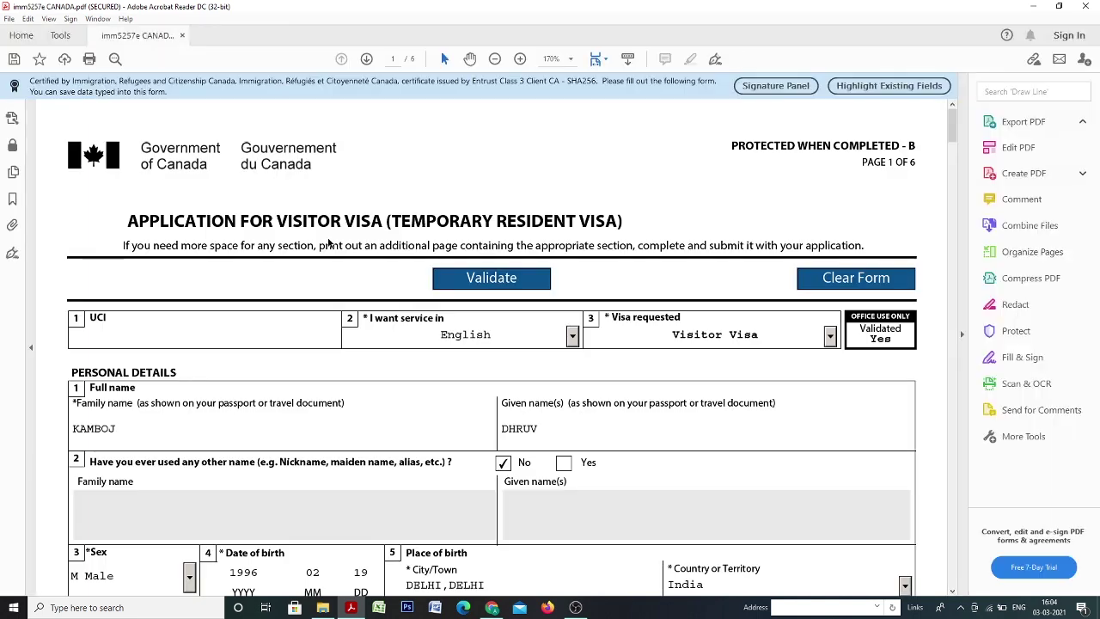
# Clear every form field, confirm both prompts, and scroll through the now-blank form.
pyautogui.click(876, 284)
pyautogui.click(620, 333)
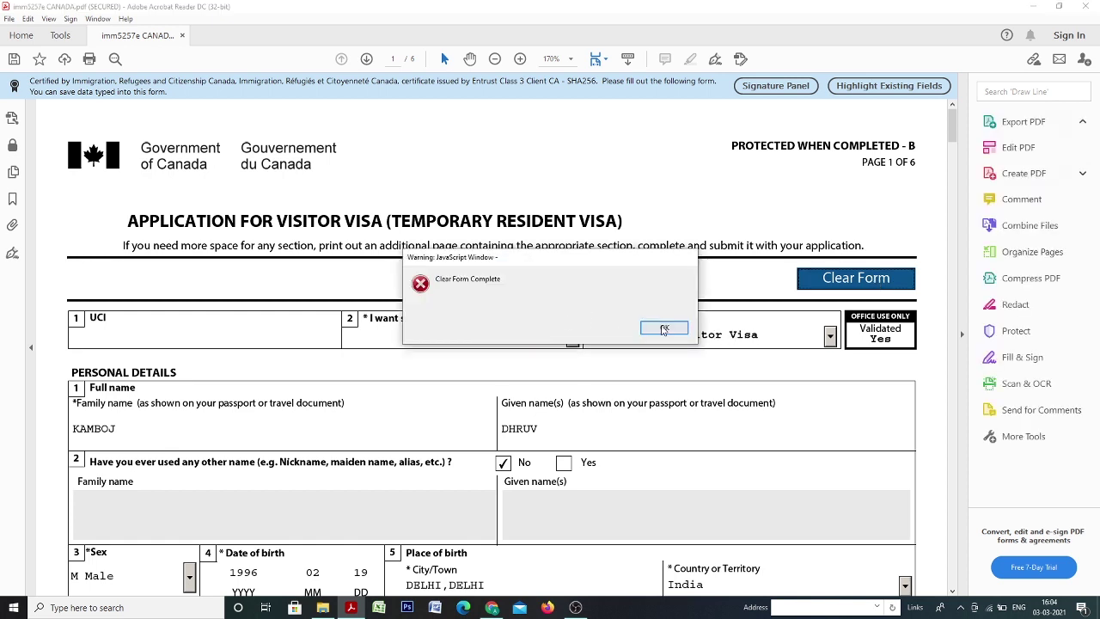
pyautogui.click(663, 327)
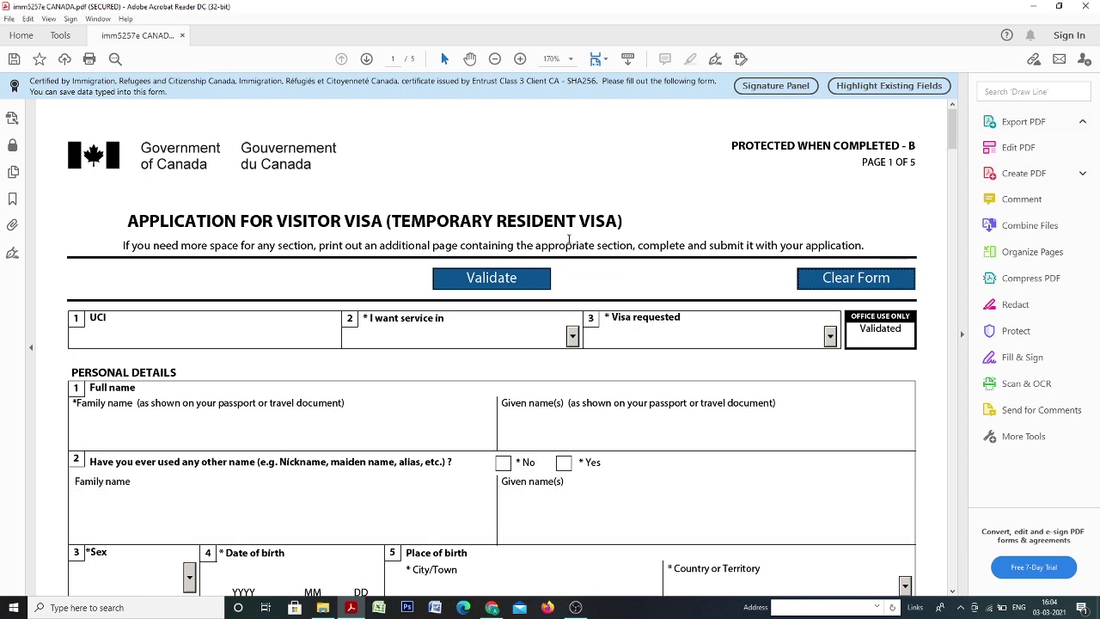
pyautogui.scroll(-1, 569, 241)
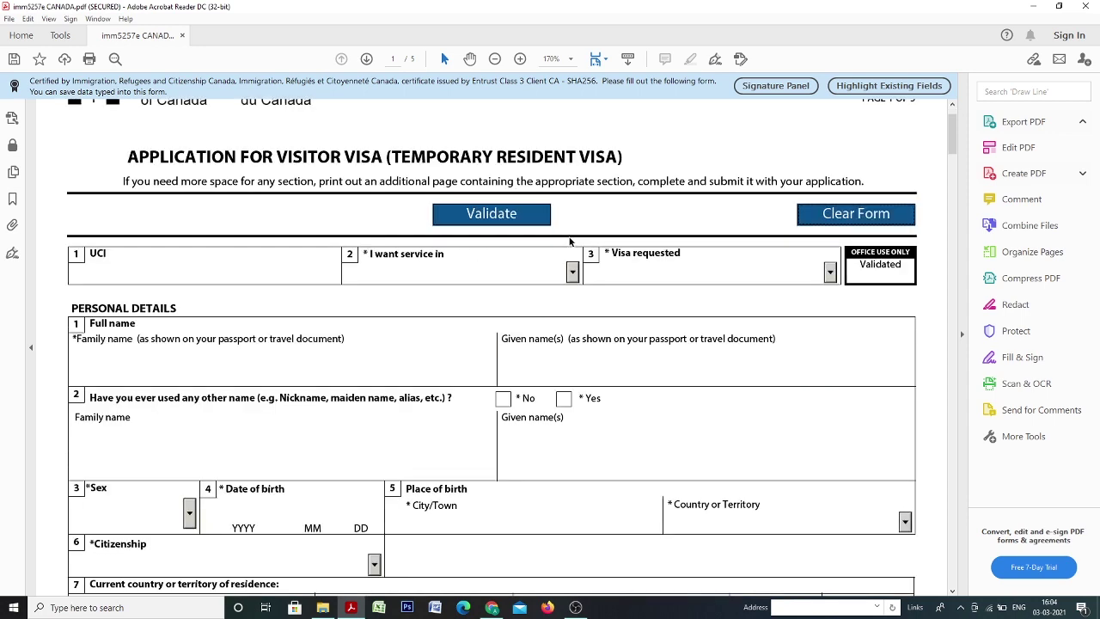
pyautogui.scroll(1, 569, 241)
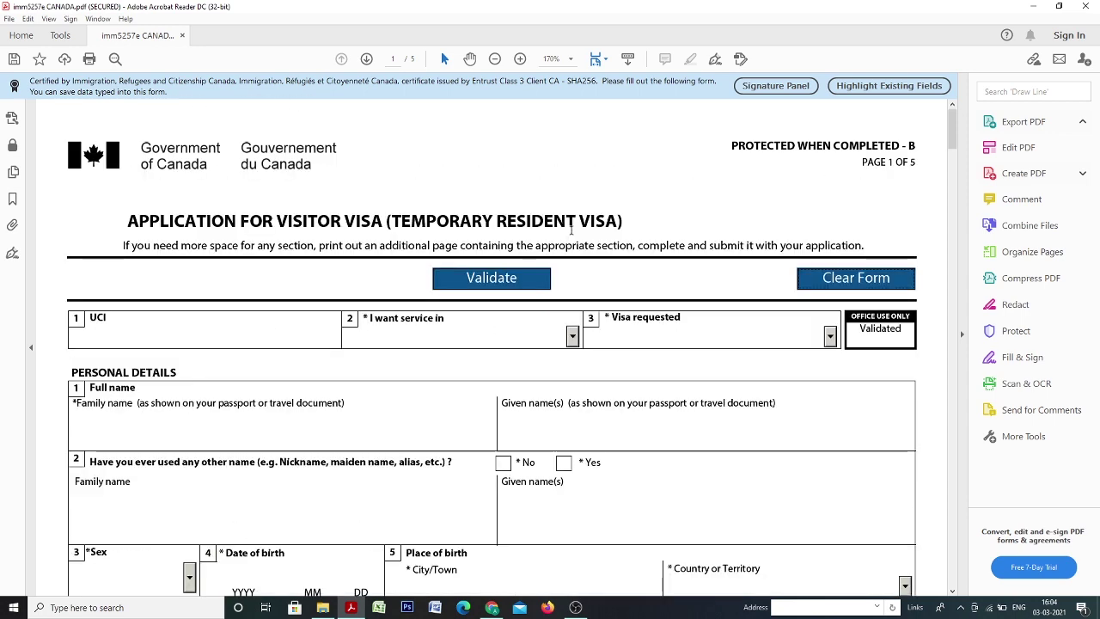
pyautogui.scroll(-7, 571, 228)
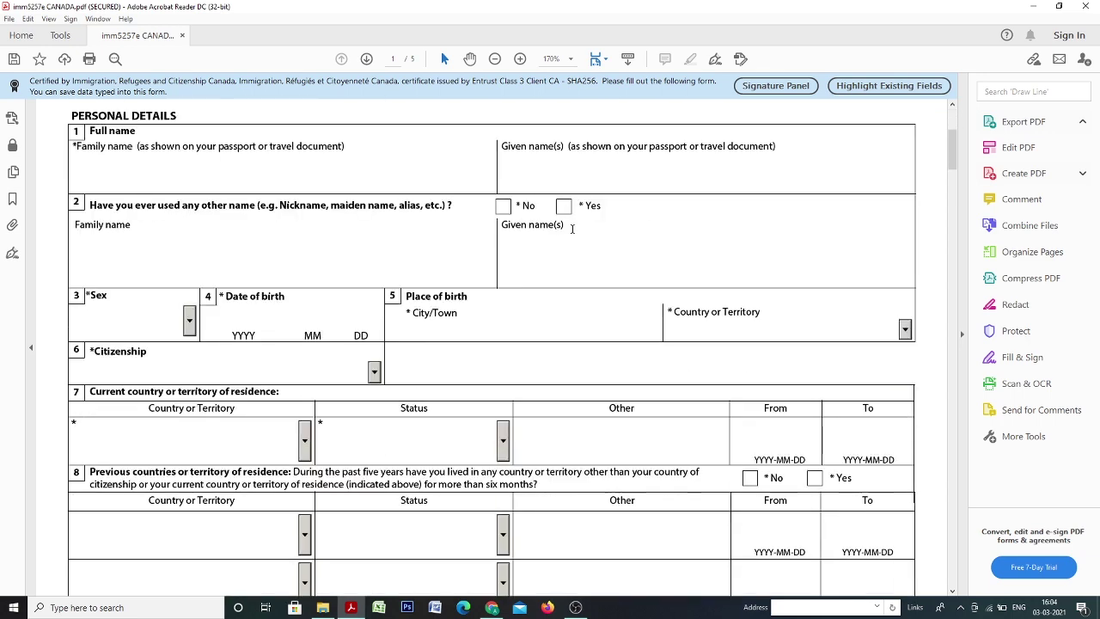
pyautogui.scroll(-4, 572, 228)
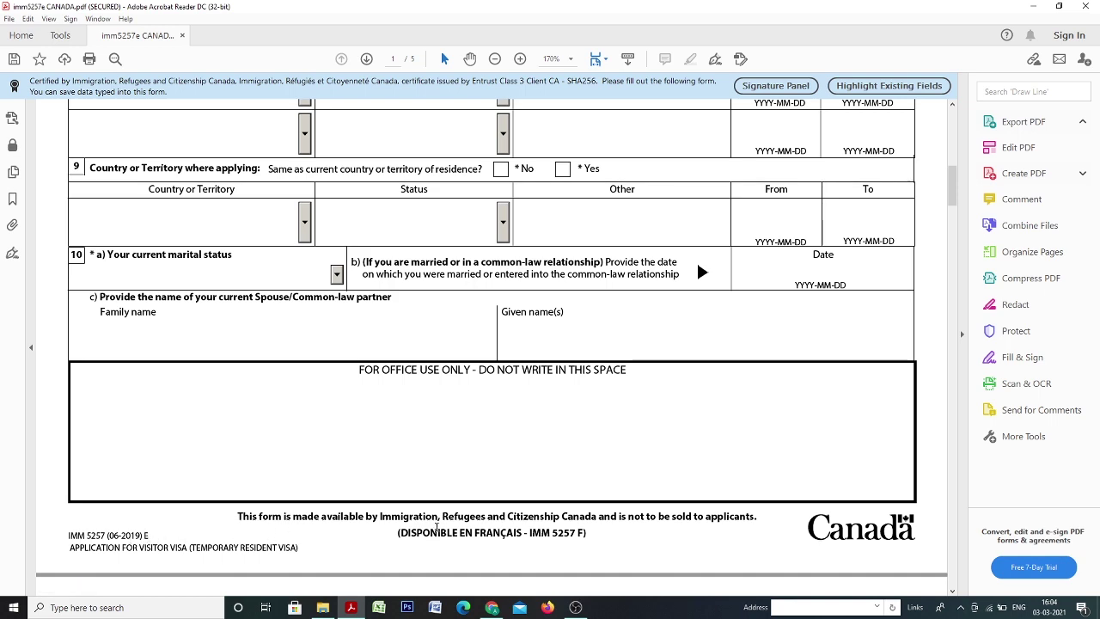
pyautogui.scroll(15, 437, 527)
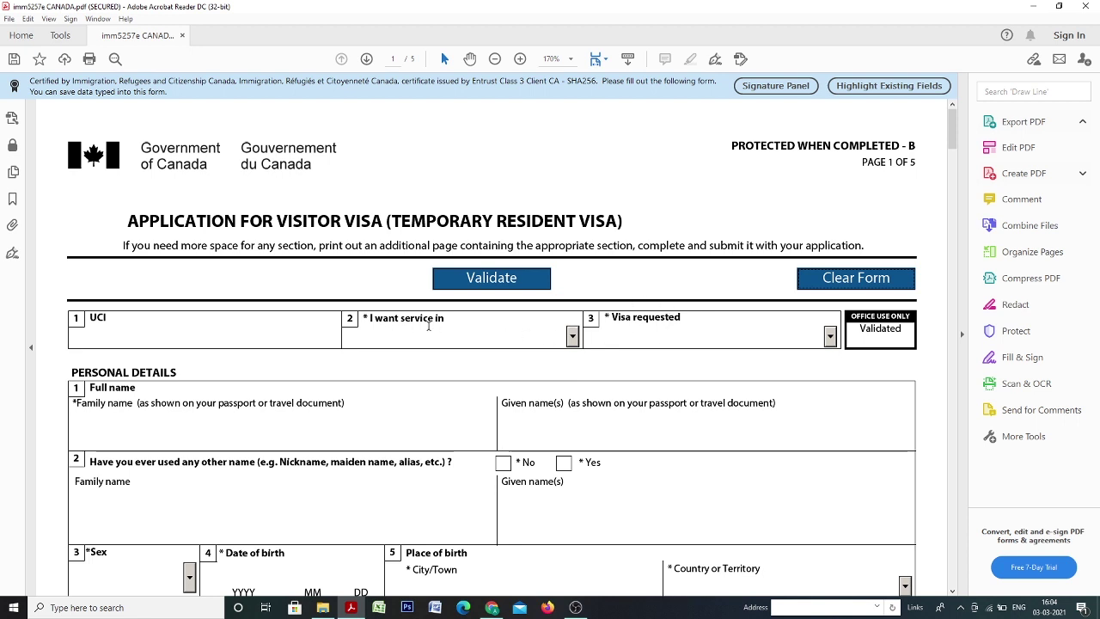
# Choose English as the service language and Visitor Visa as the visa requested.
pyautogui.click(573, 337)
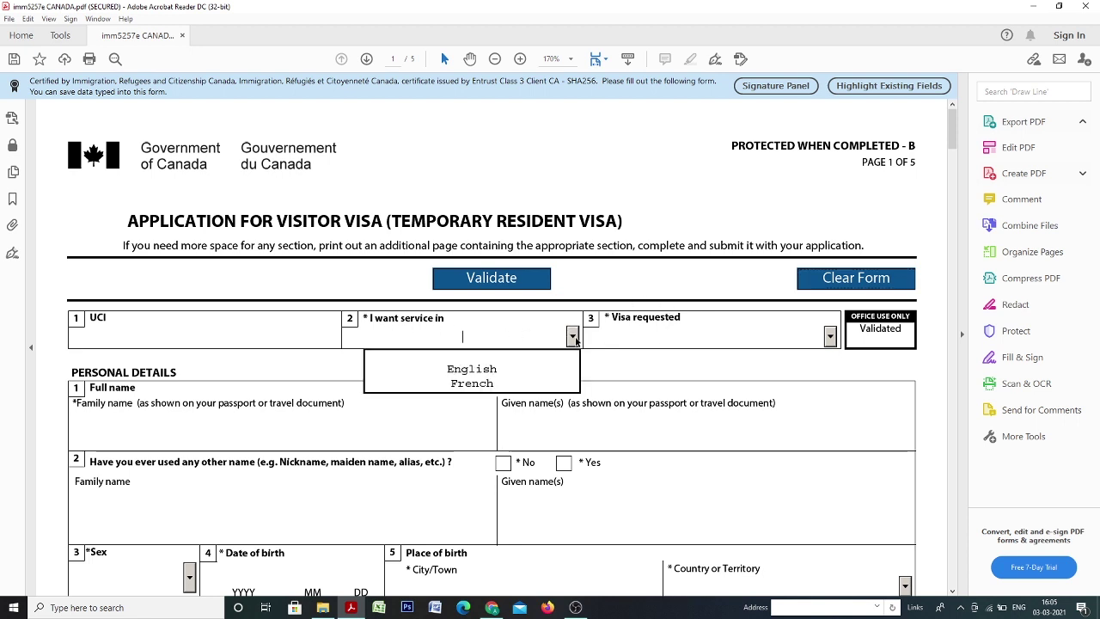
pyautogui.click(501, 372)
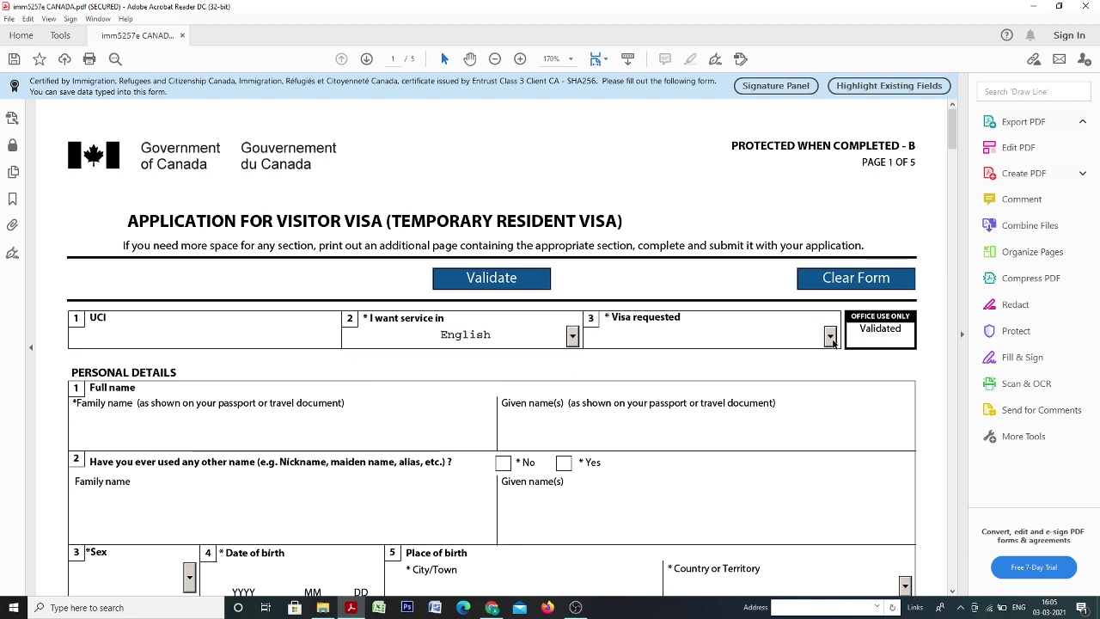
pyautogui.click(830, 338)
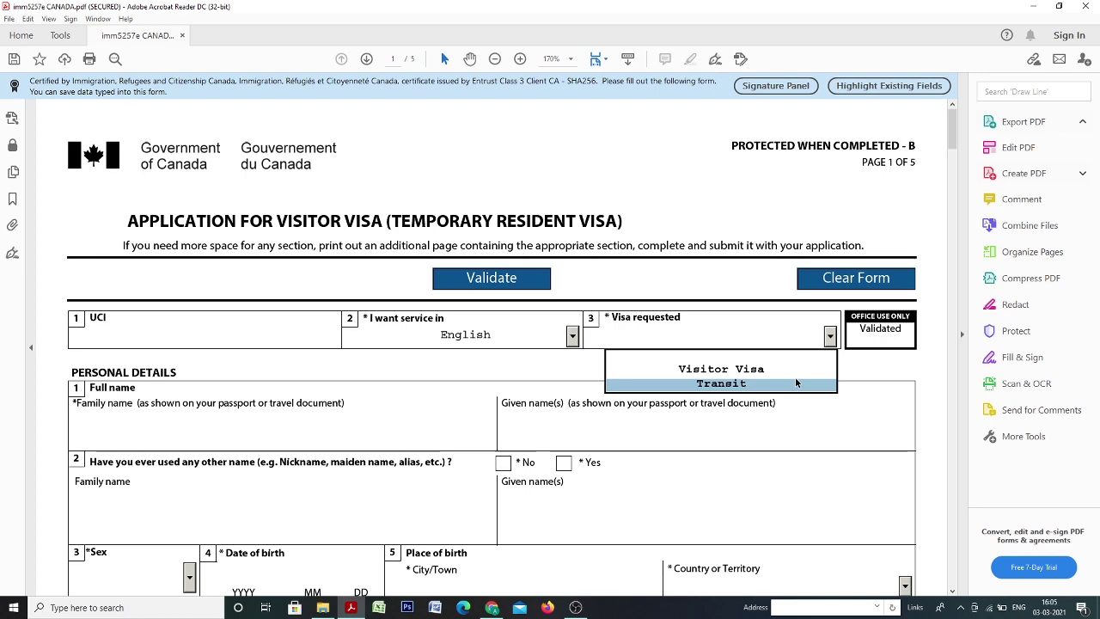
pyautogui.click(804, 366)
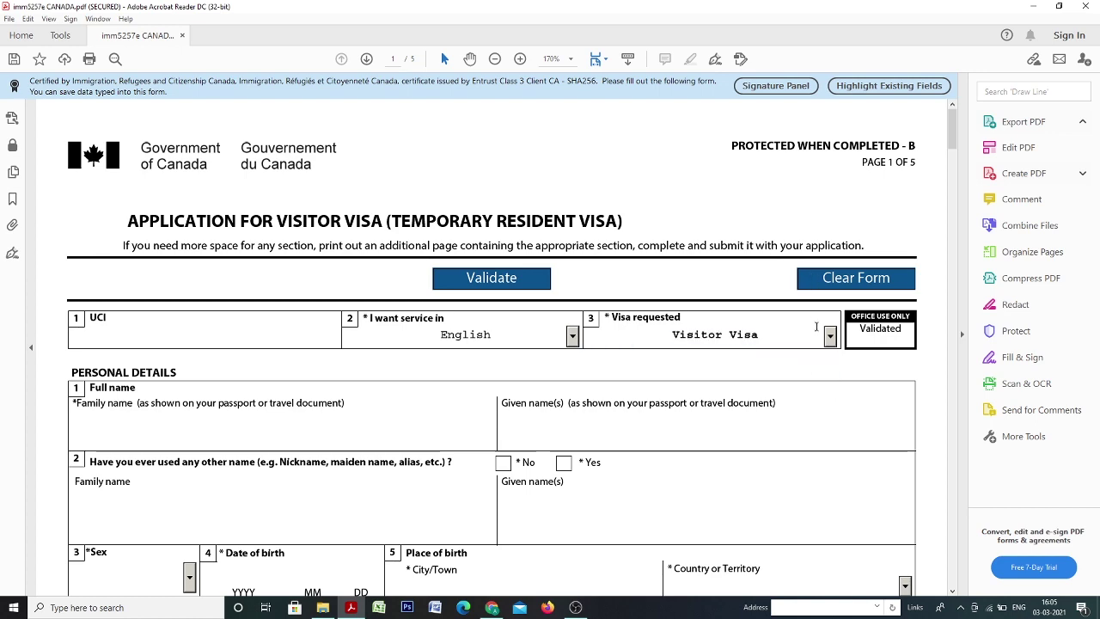
pyautogui.scroll(-3, 339, 417)
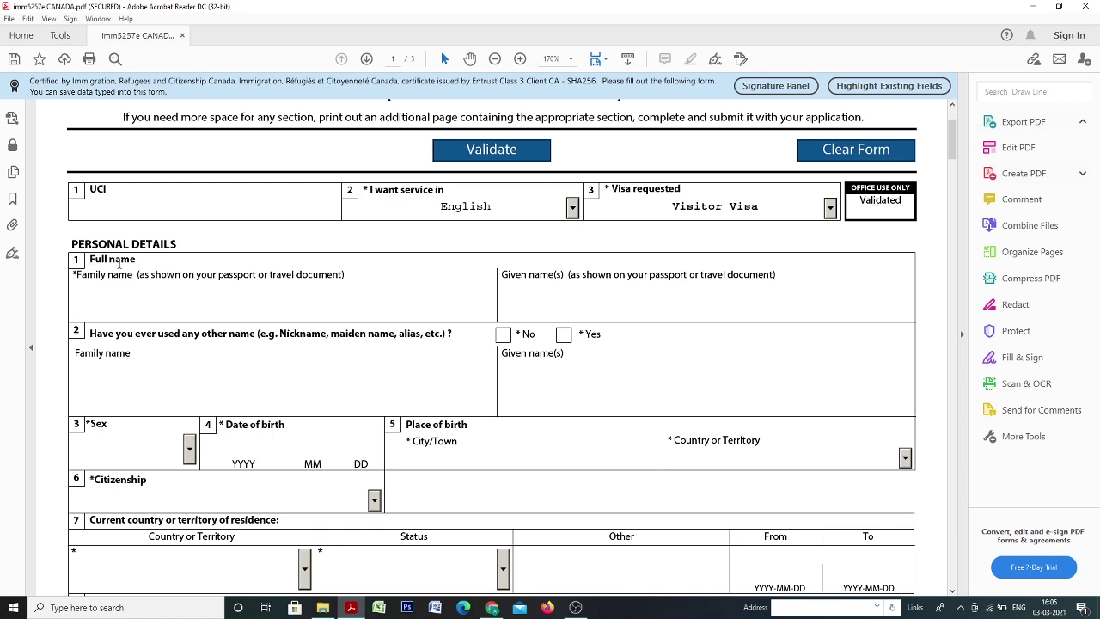
# Enter the applicant's family and given names, then tick No for other names used.
pyautogui.click(103, 297)
pyautogui.write('Shi')
pyautogui.press('BackSpace')
pyautogui.press('BackSpace')
pyautogui.press('BackSpace')
pyautogui.press('Tab')
pyautogui.click(503, 334)
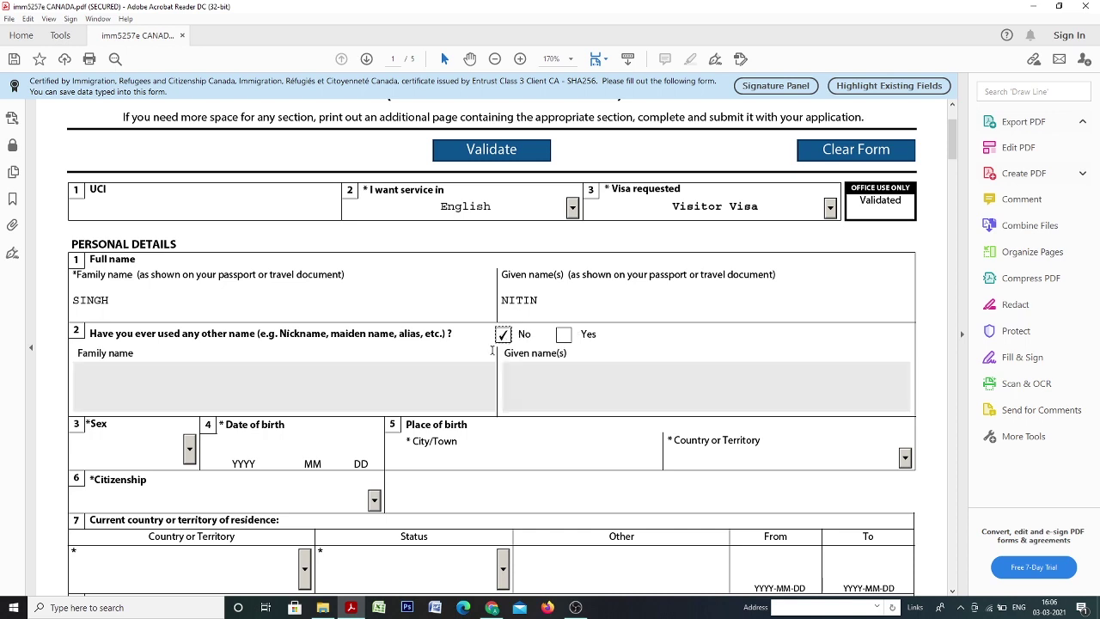
pyautogui.scroll(-3, 353, 372)
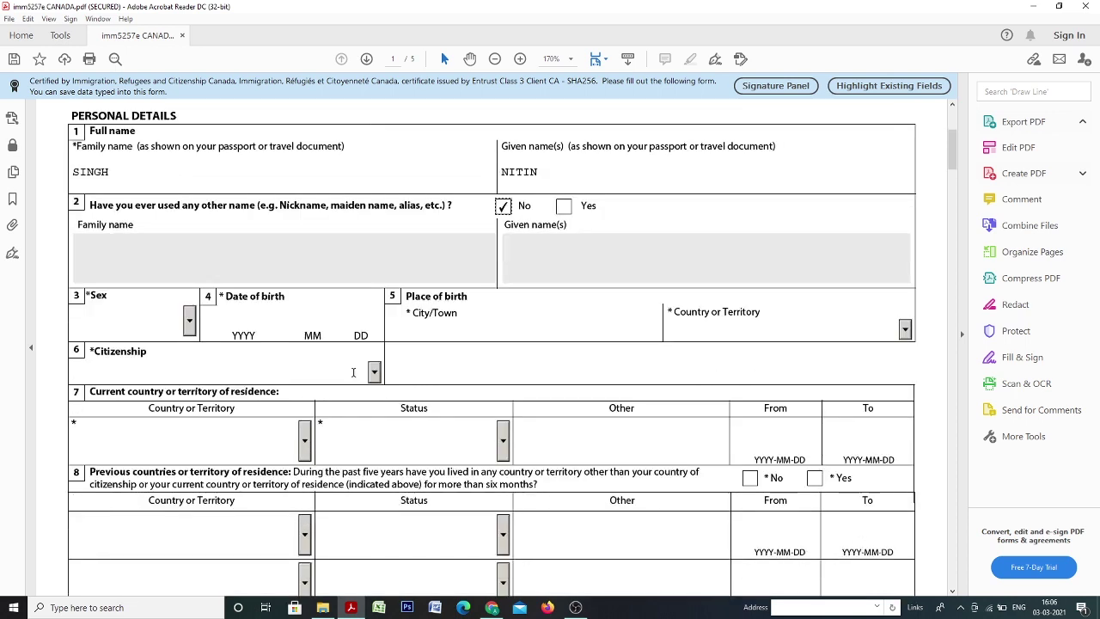
# Set sex to Male and enter the applicant's date of birth.
pyautogui.click(189, 321)
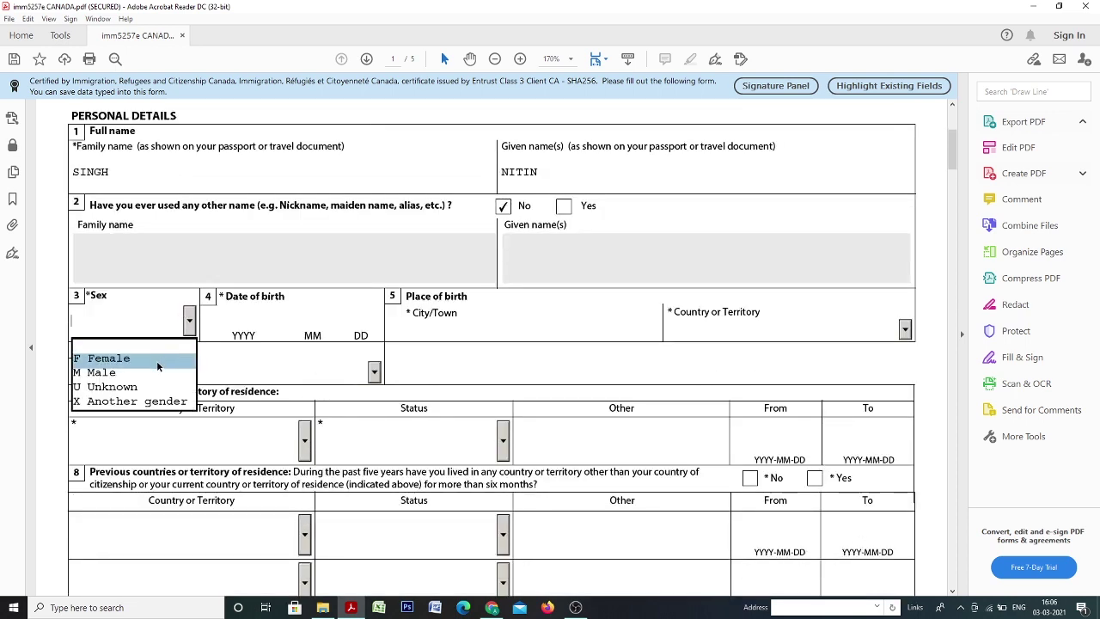
pyautogui.click(154, 369)
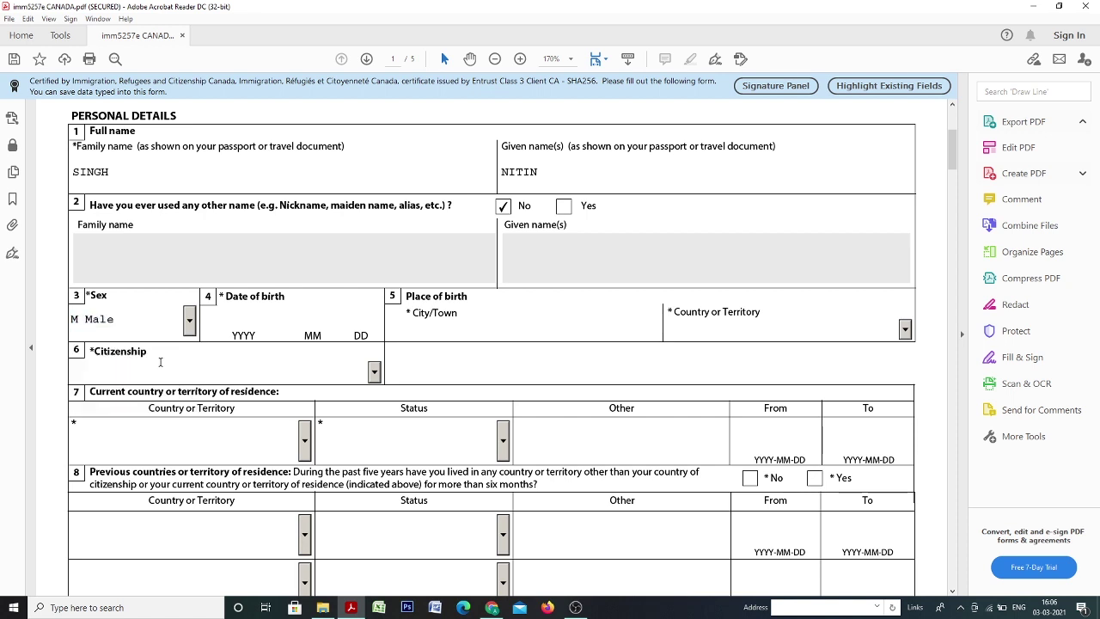
pyautogui.click(238, 315)
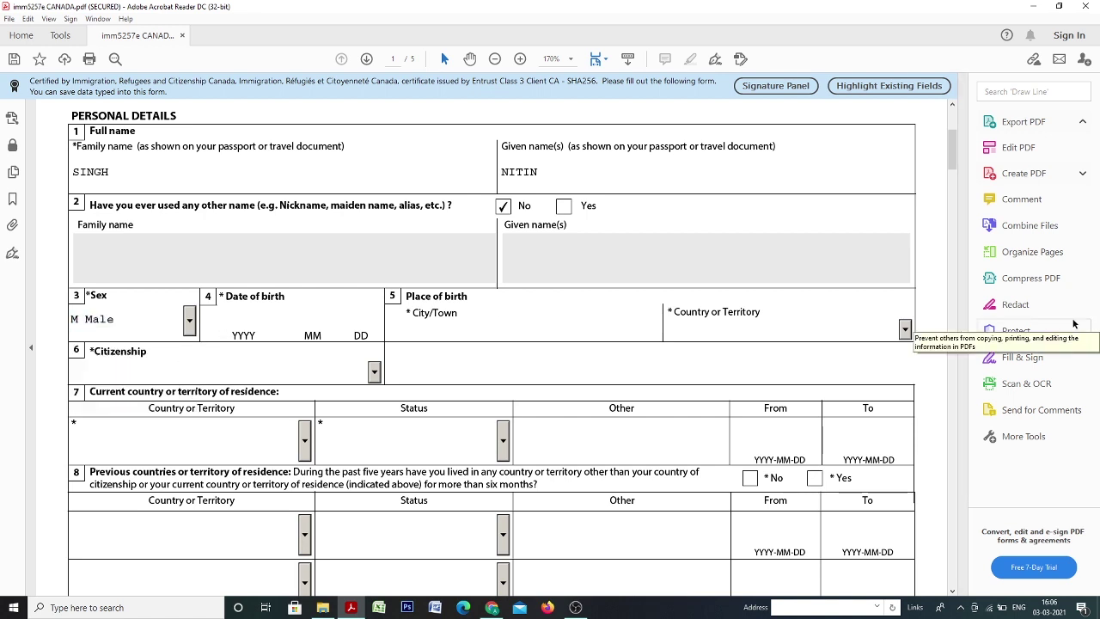
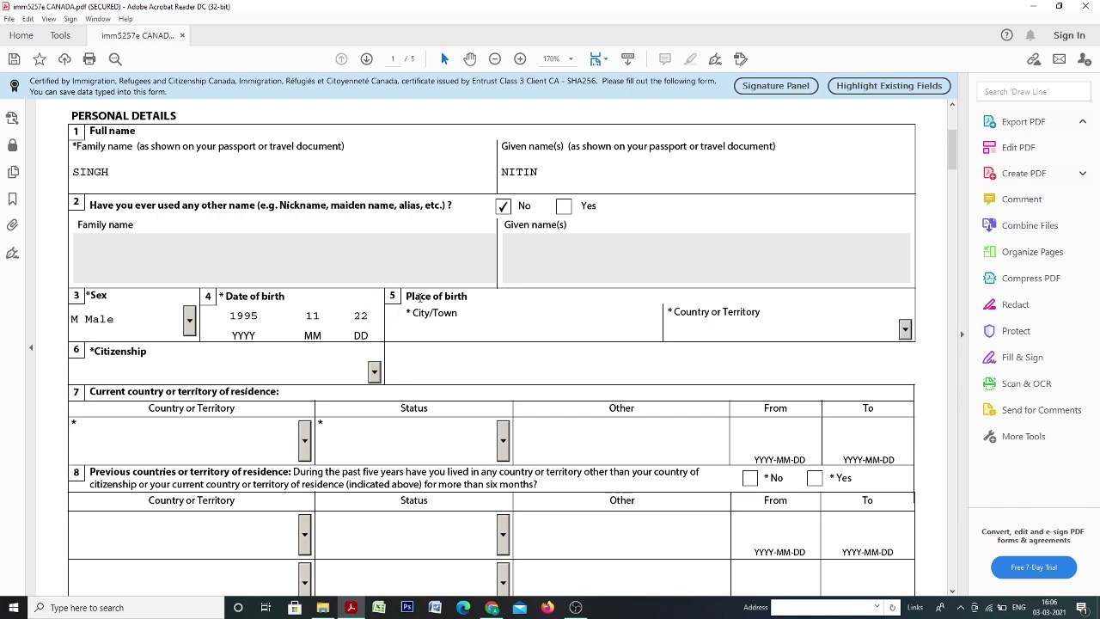
# Enter place of birth Delhi, India, and set citizenship to India.
pyautogui.click(440, 330)
pyautogui.write('DELHI')
pyautogui.click(905, 330)
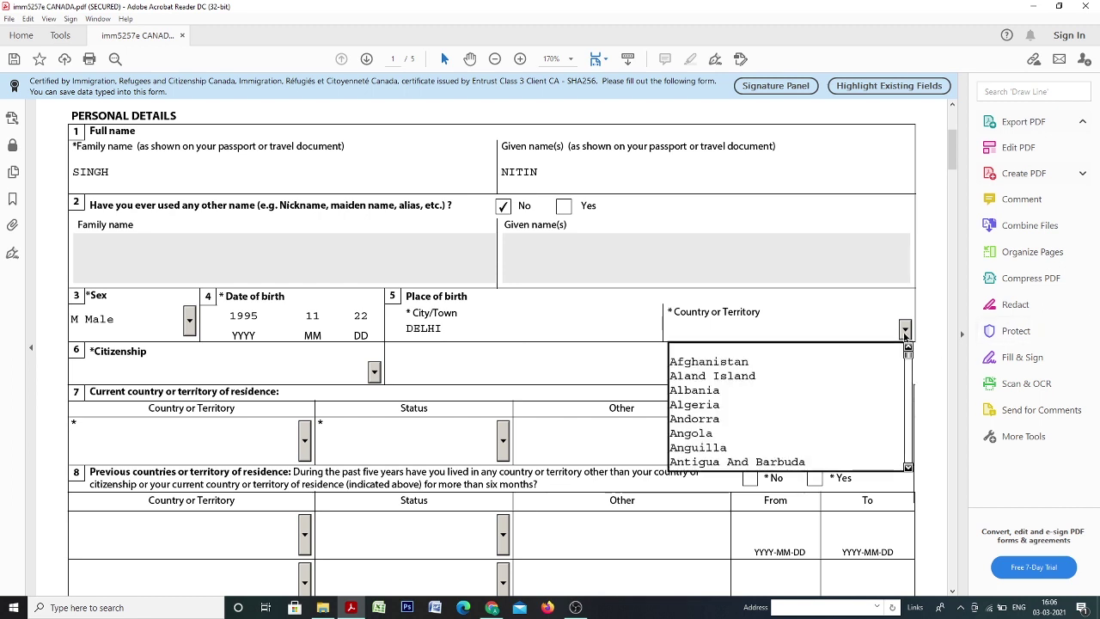
pyautogui.write('indi')
pyautogui.press('Down')
pyautogui.press('Down')
pyautogui.press('Down')
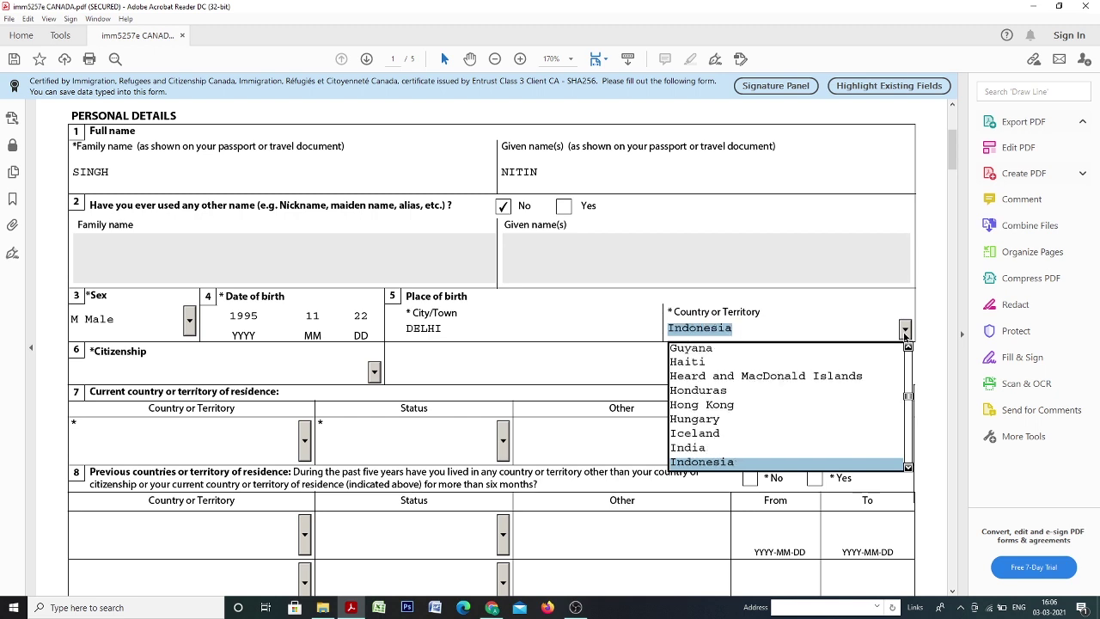
pyautogui.press('Up')
pyautogui.press('Up')
pyautogui.press('Up')
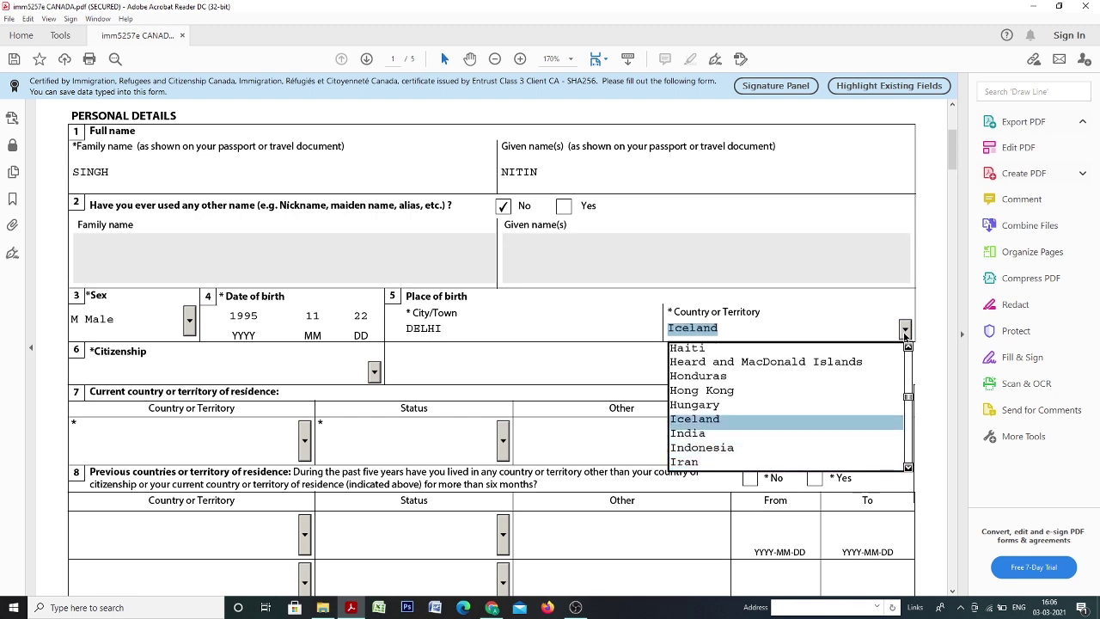
pyautogui.press('Down')
pyautogui.press('Tab')
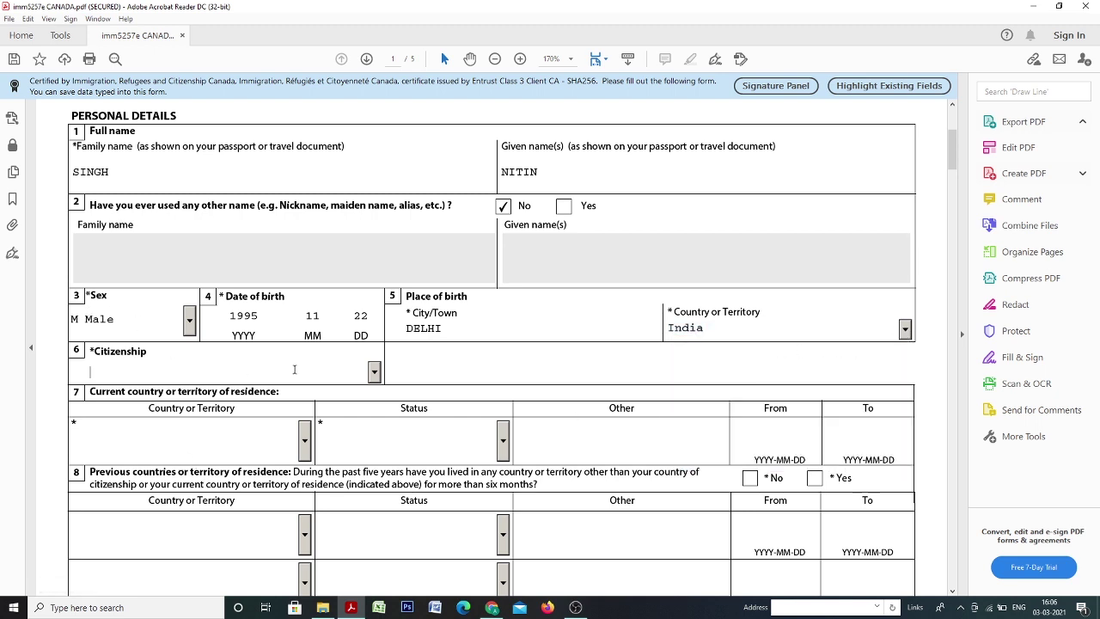
pyautogui.write('in')
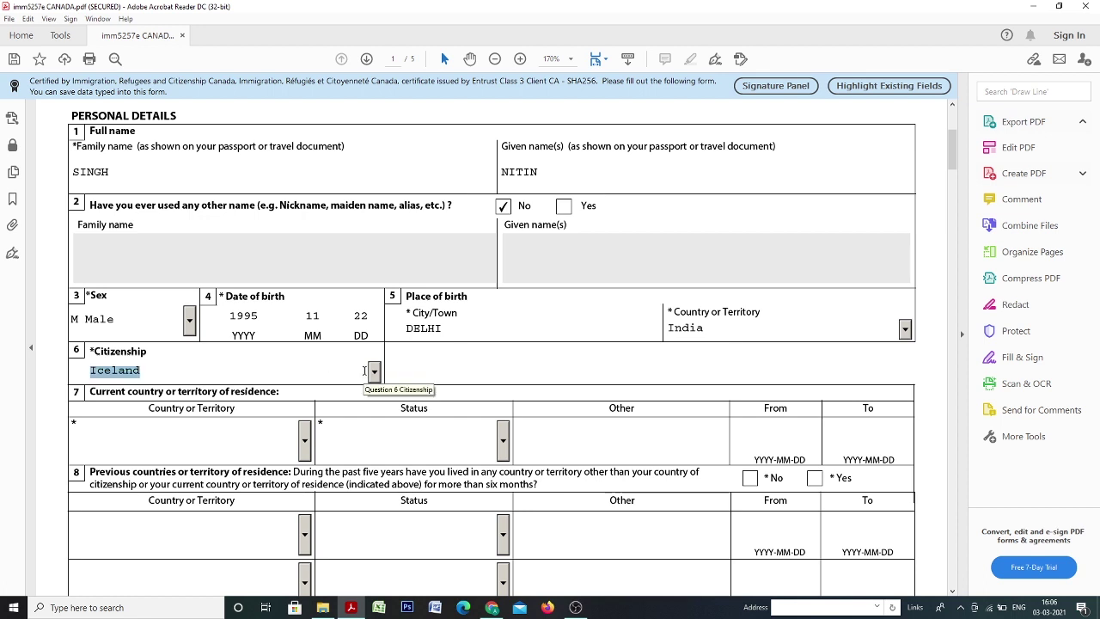
pyautogui.press('Tab')
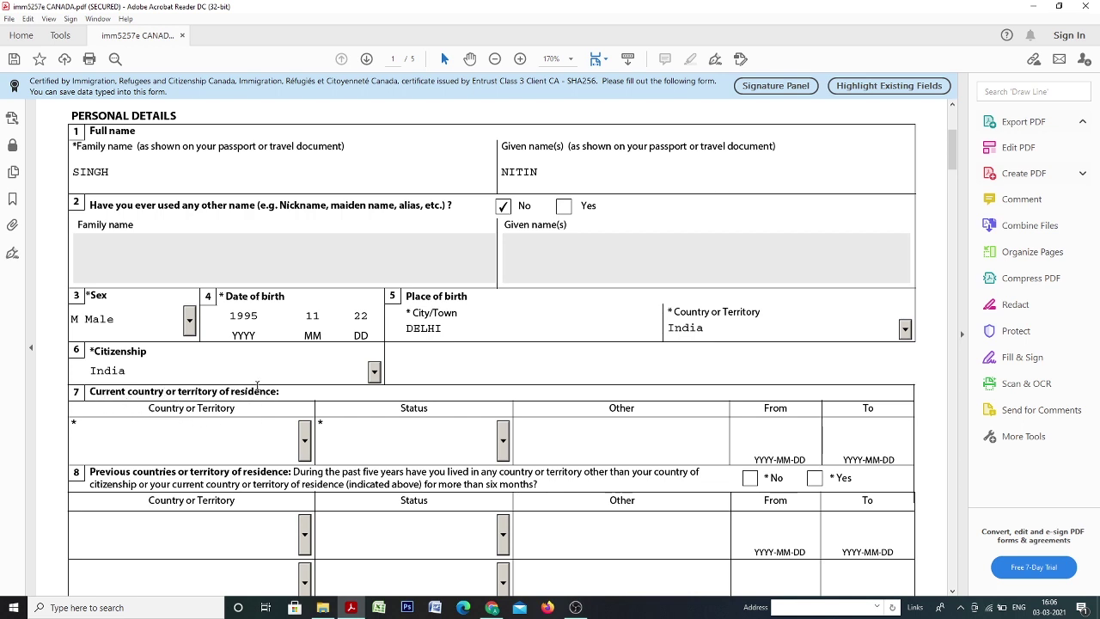
# Set current country of residence to India with status Citizen.
pyautogui.click(305, 440)
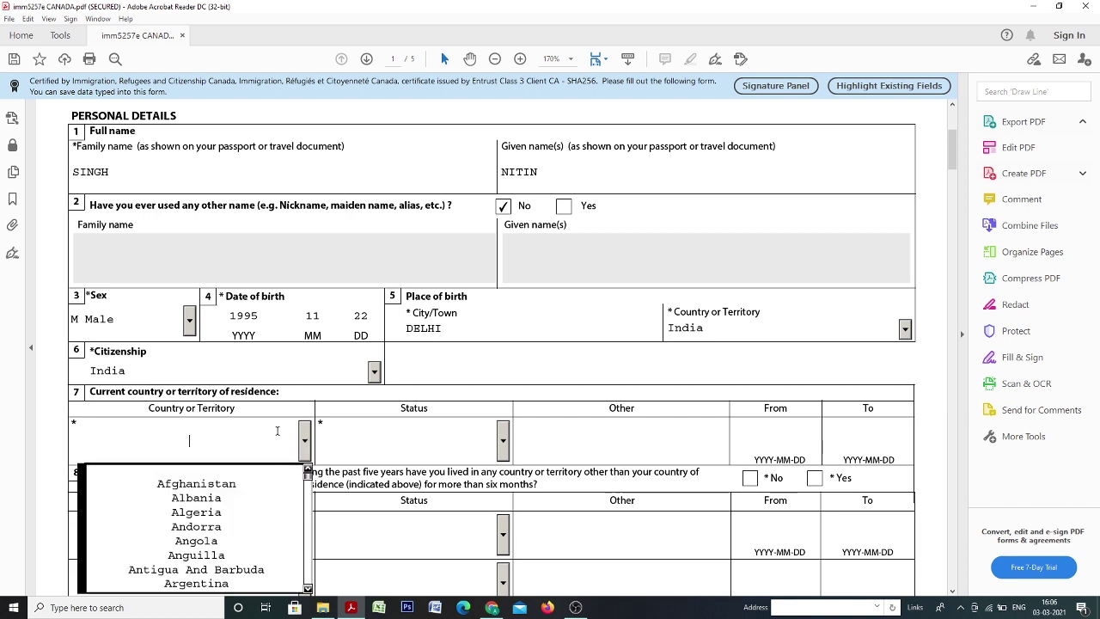
pyautogui.write('in')
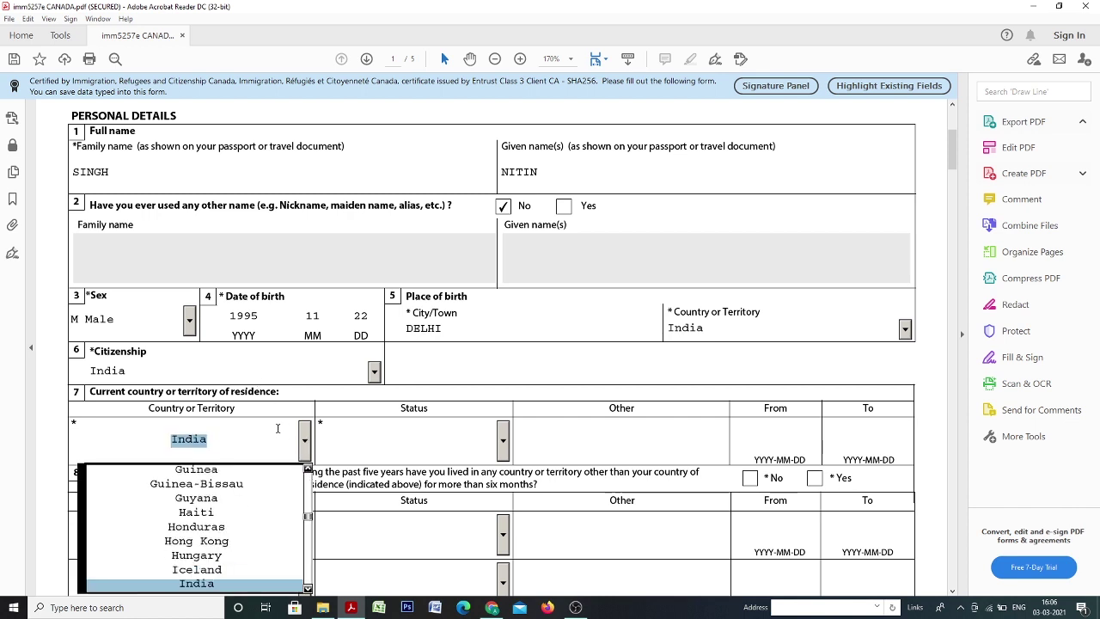
pyautogui.press('Tab')
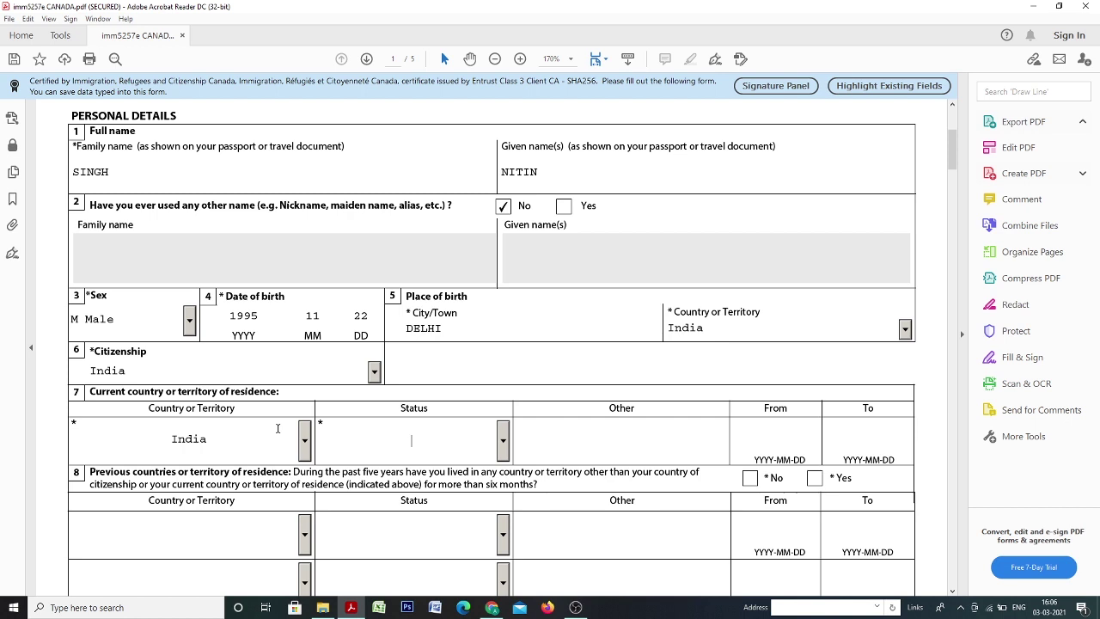
pyautogui.click(502, 440)
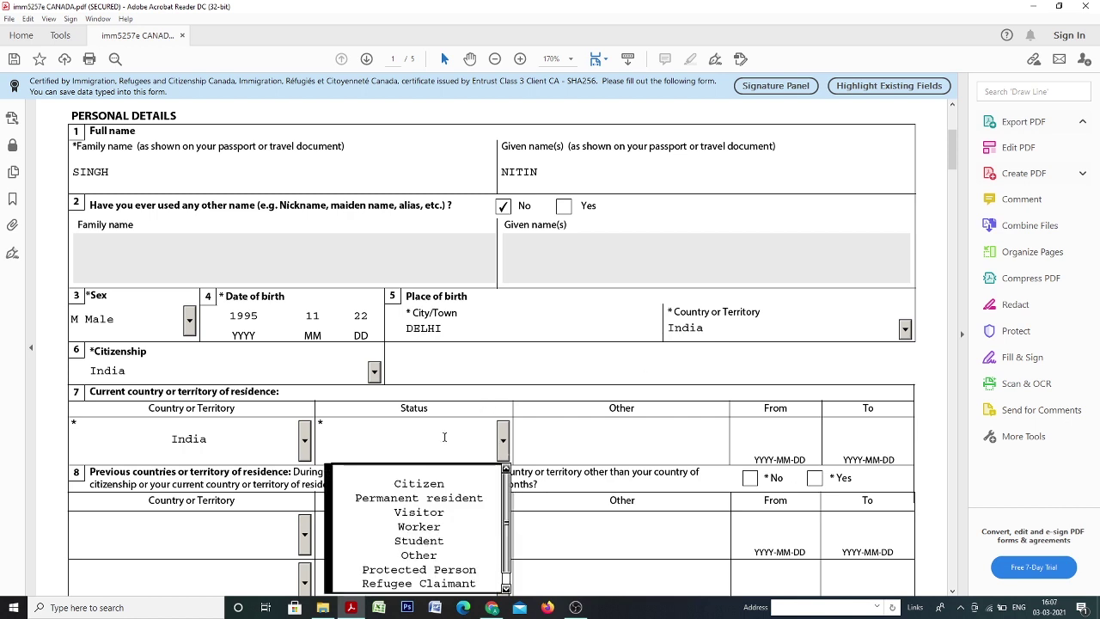
pyautogui.scroll(-1, 440, 481)
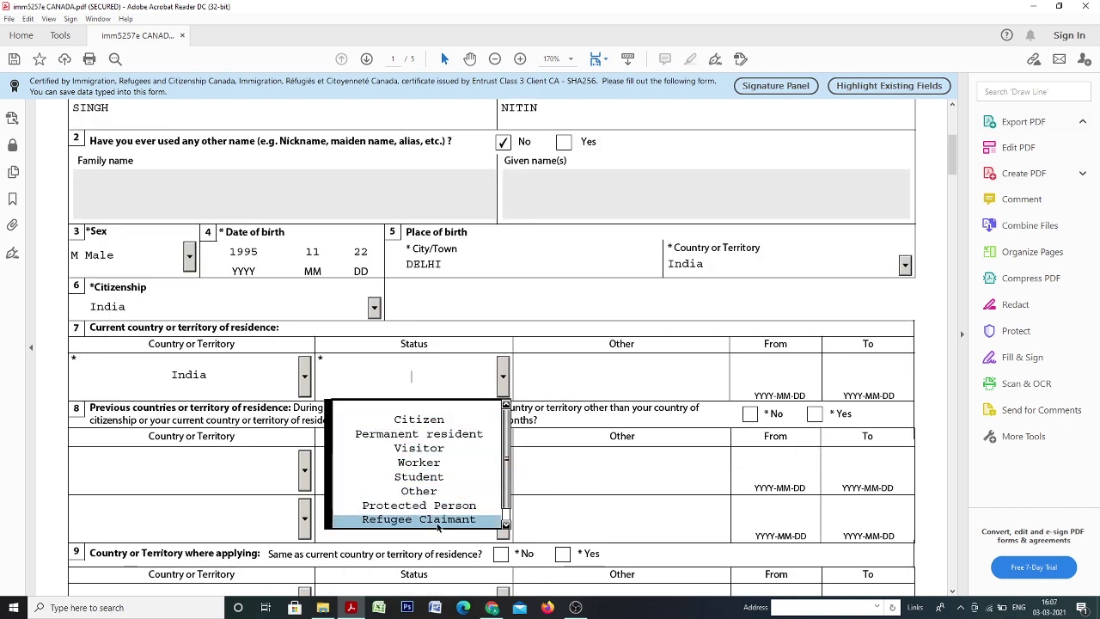
pyautogui.click(435, 423)
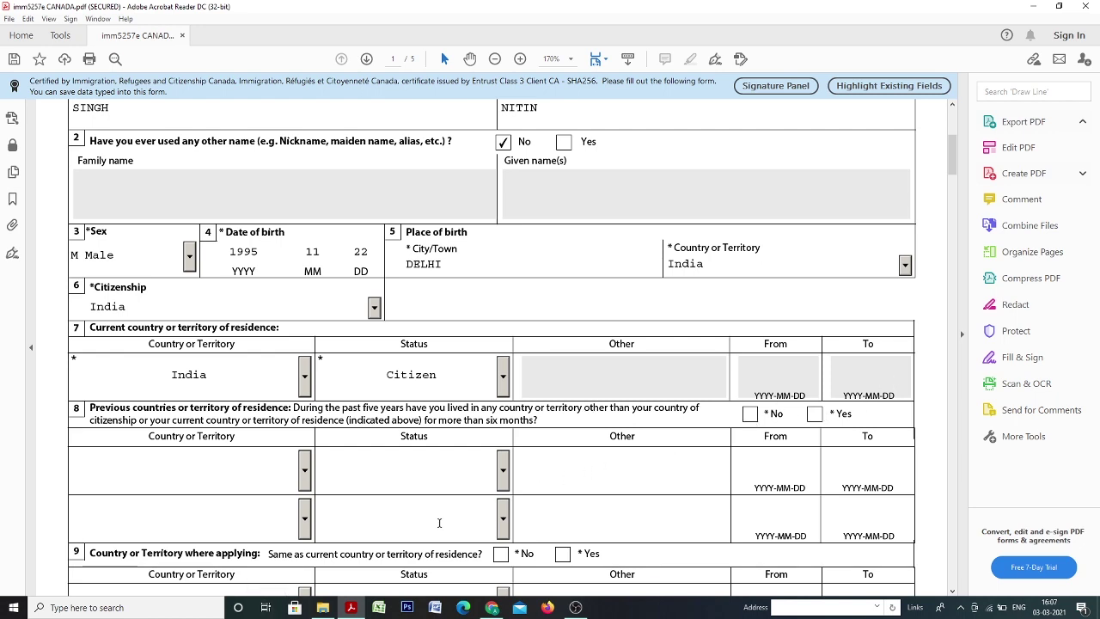
pyautogui.scroll(-1, 687, 425)
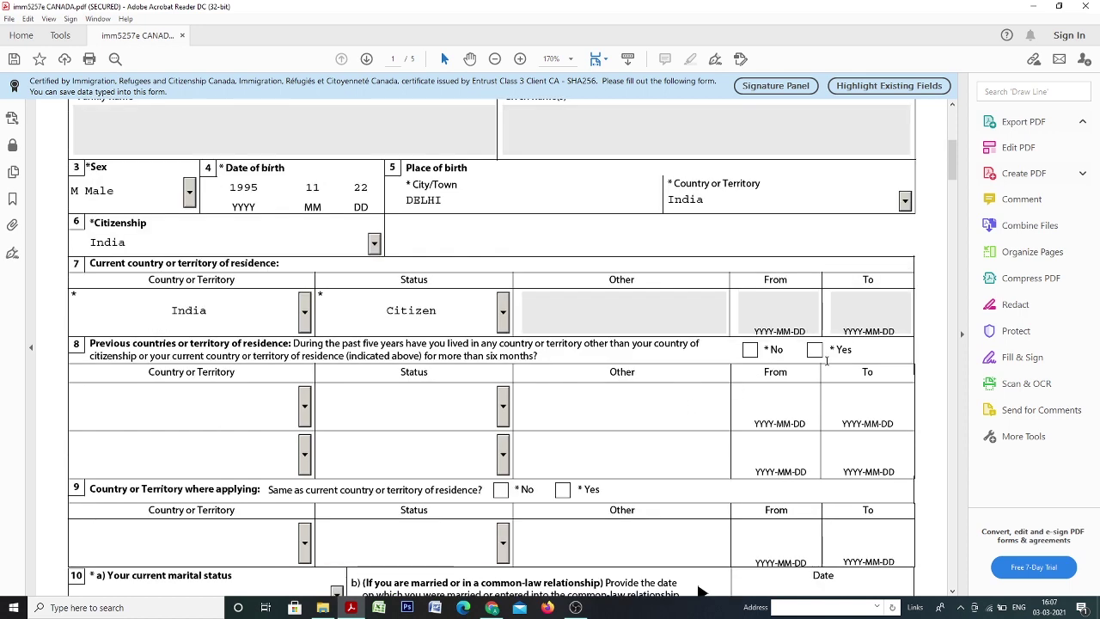
# Tick No for other residences in question 8 and Yes in question 9.
pyautogui.click(751, 352)
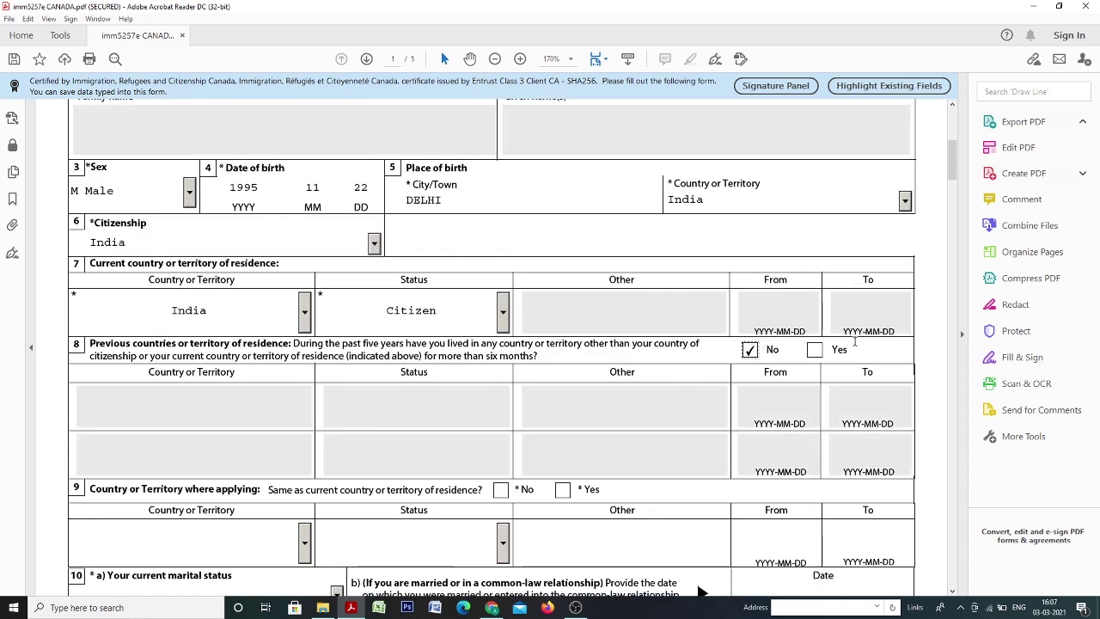
pyautogui.scroll(-1, 413, 354)
pyautogui.scroll(-1, 413, 354)
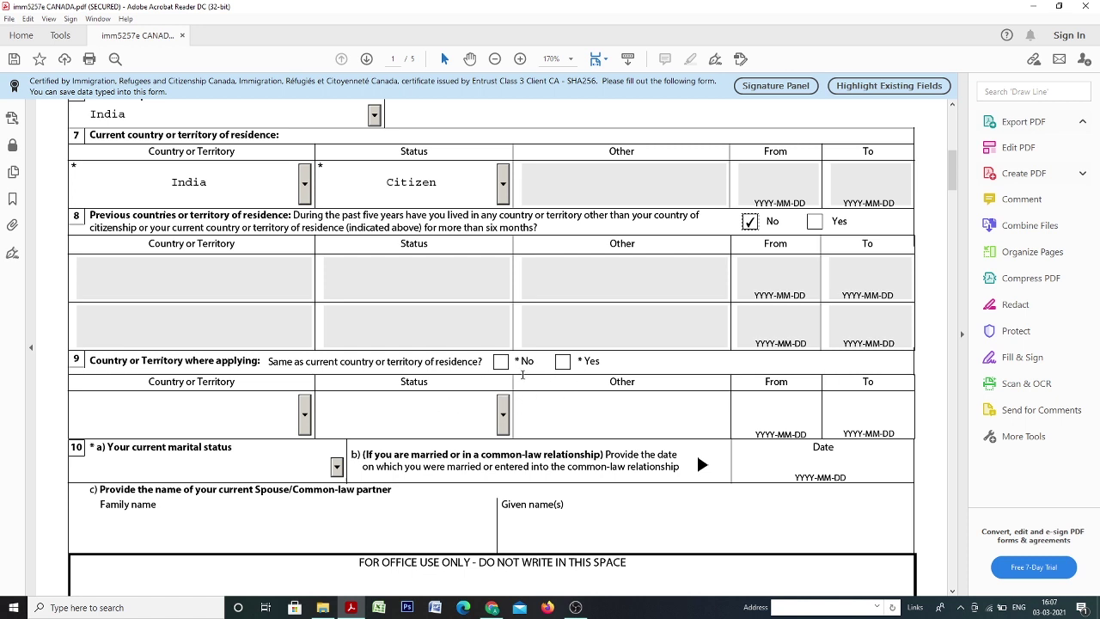
pyautogui.click(563, 362)
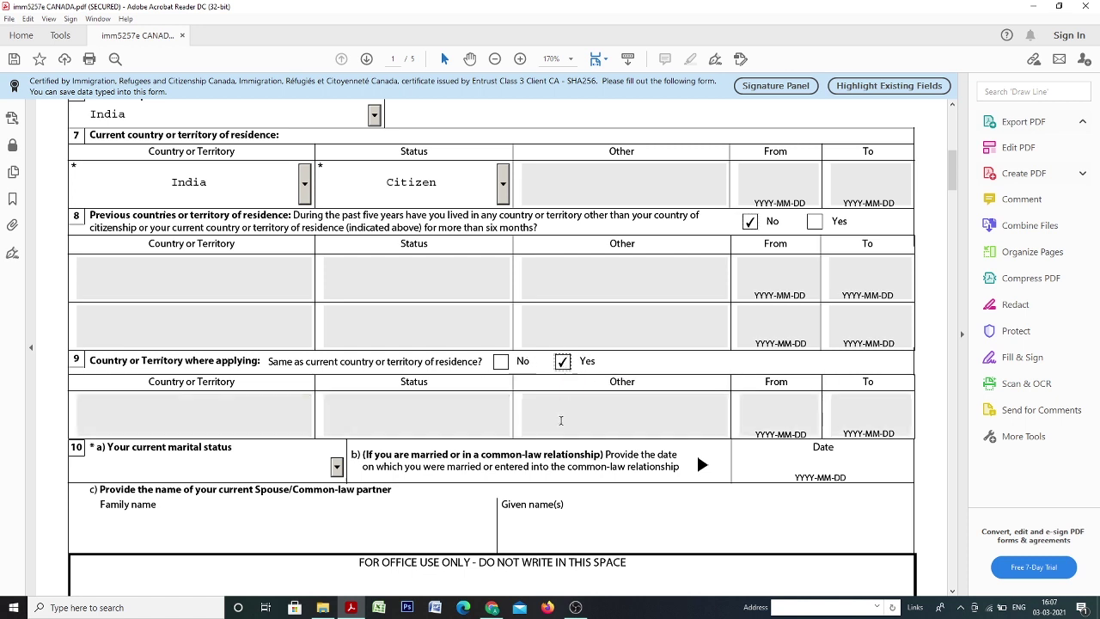
pyautogui.scroll(-2, 647, 403)
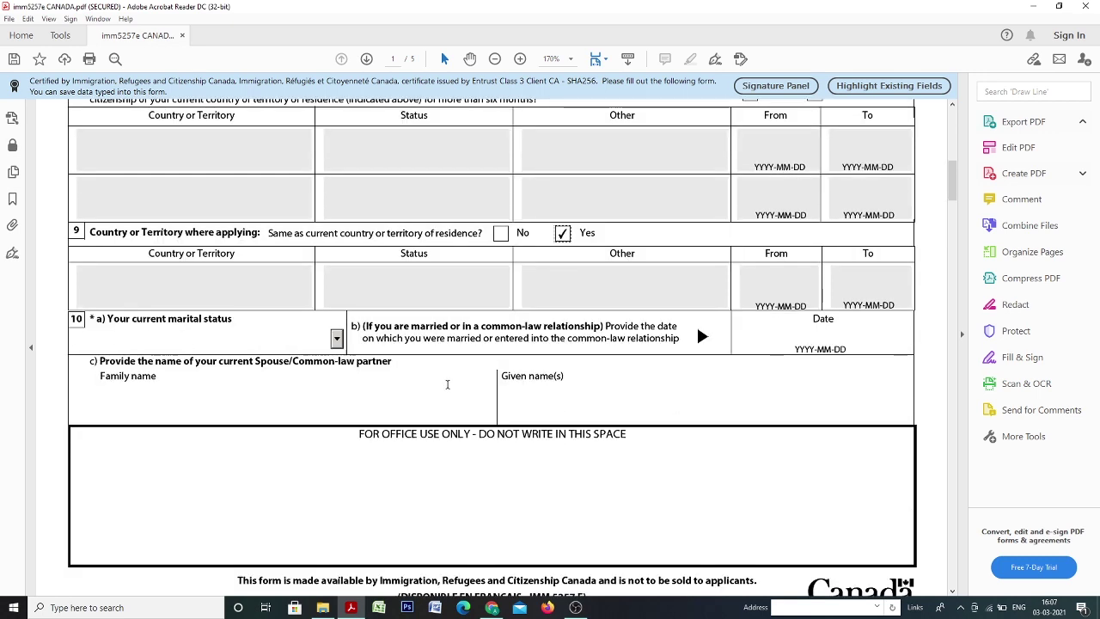
# Set marital status in question 10 to Single, after briefly trying Married.
pyautogui.click(336, 338)
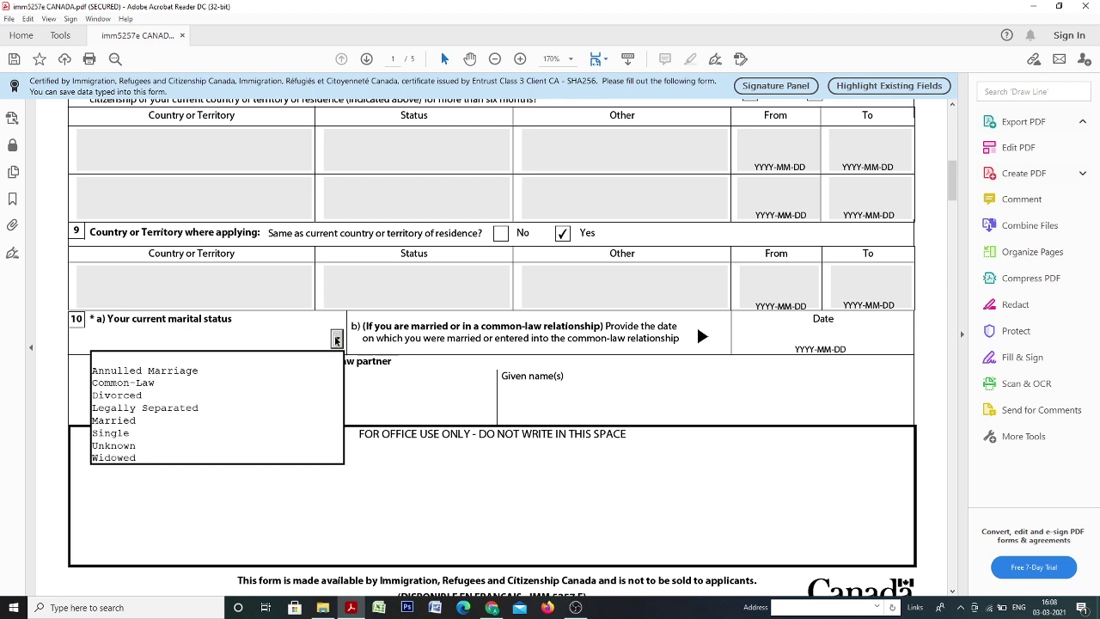
pyautogui.click(287, 433)
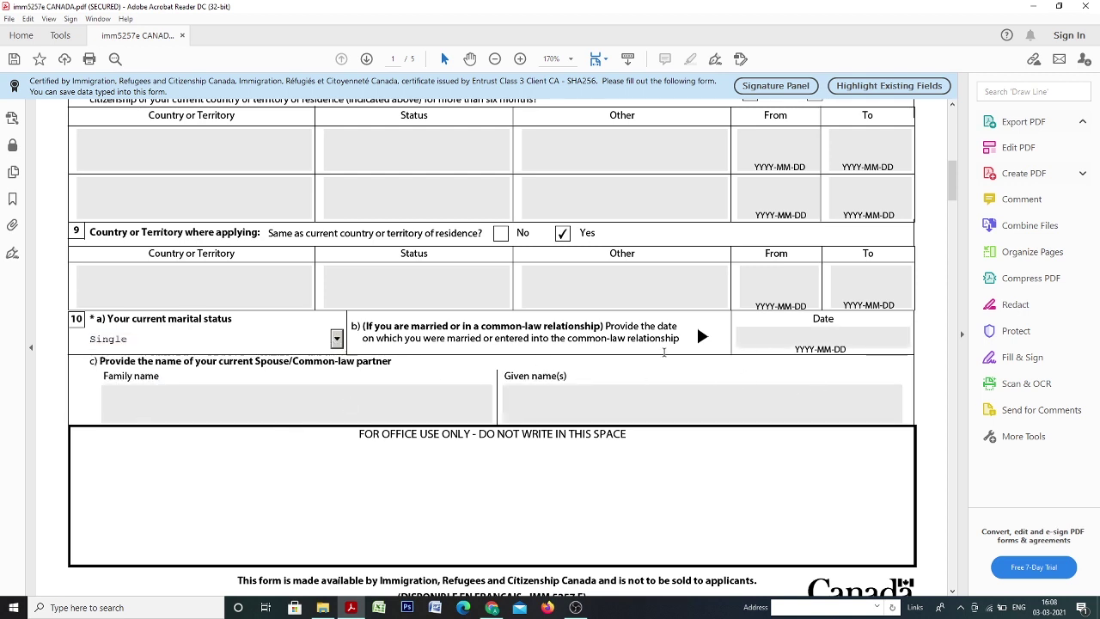
pyautogui.click(336, 342)
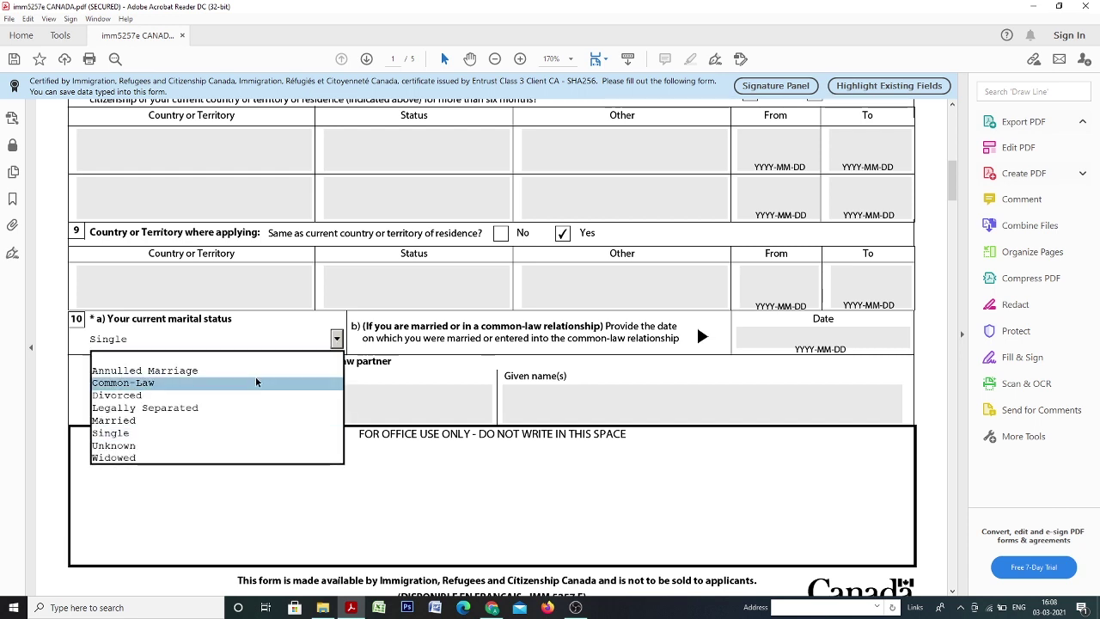
pyautogui.click(215, 421)
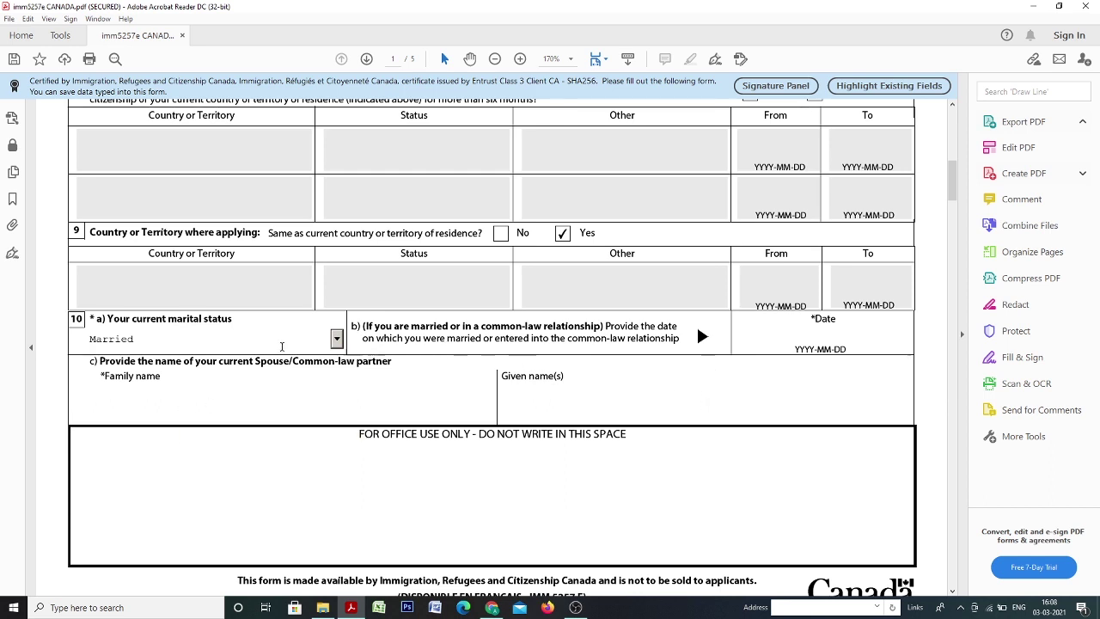
pyautogui.click(336, 341)
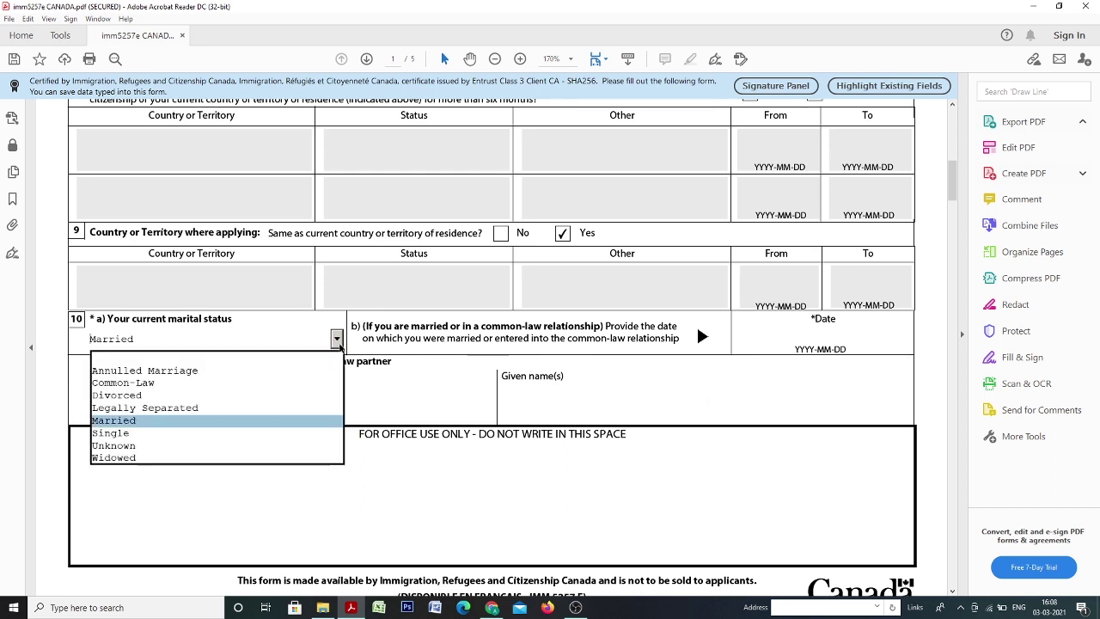
pyautogui.click(275, 438)
# On page 2, tick No for any previous marriage or common-law relationship.
pyautogui.scroll(-3, 466, 335)
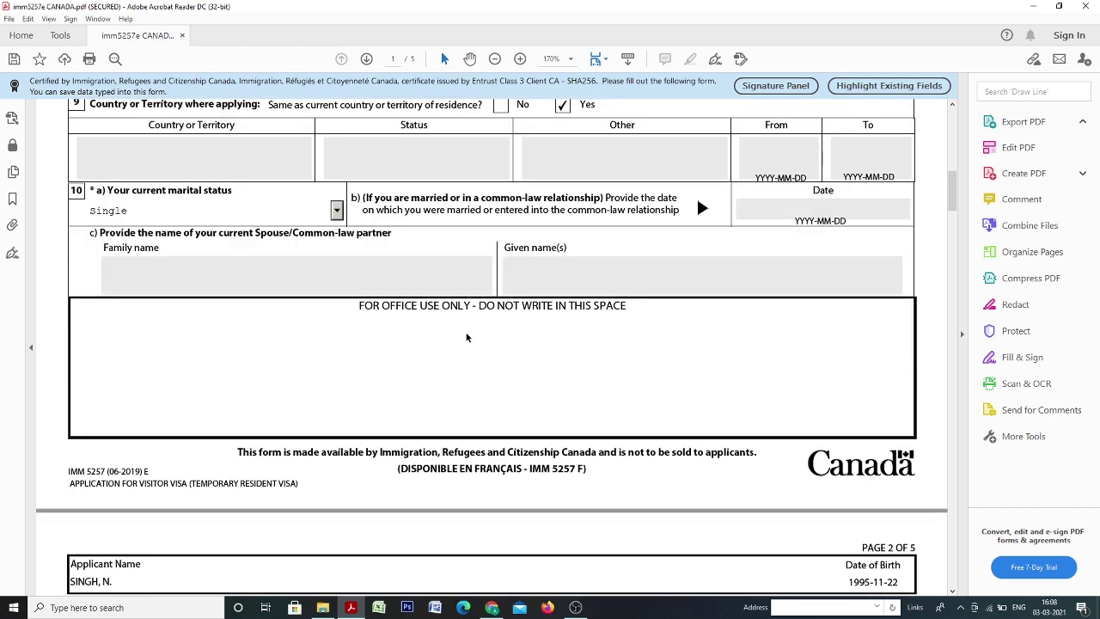
pyautogui.scroll(-3, 466, 337)
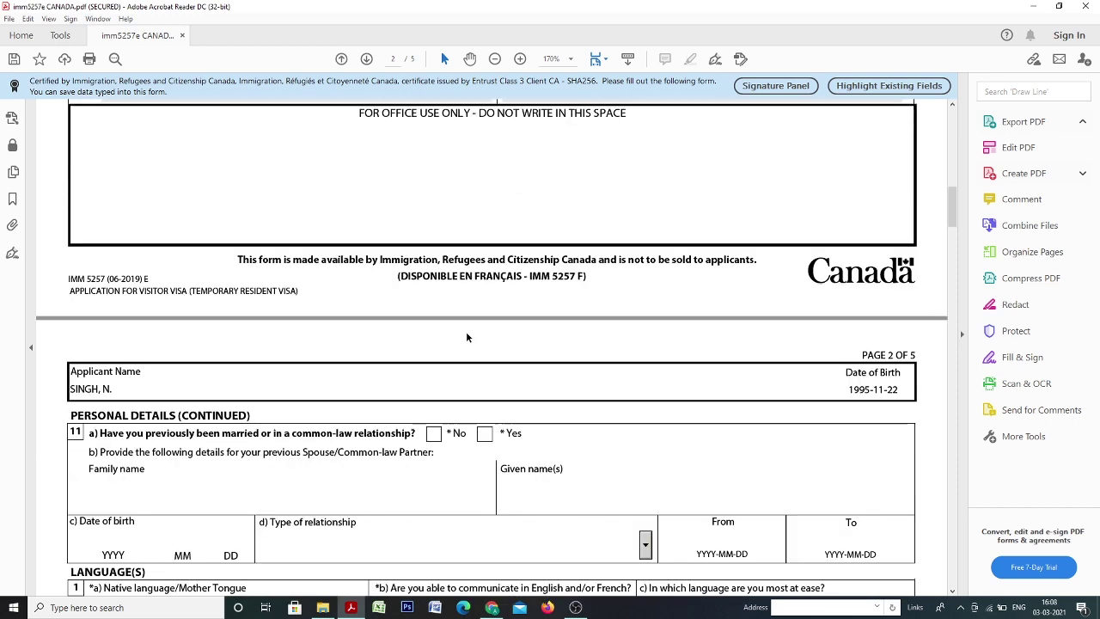
pyautogui.scroll(-1, 467, 337)
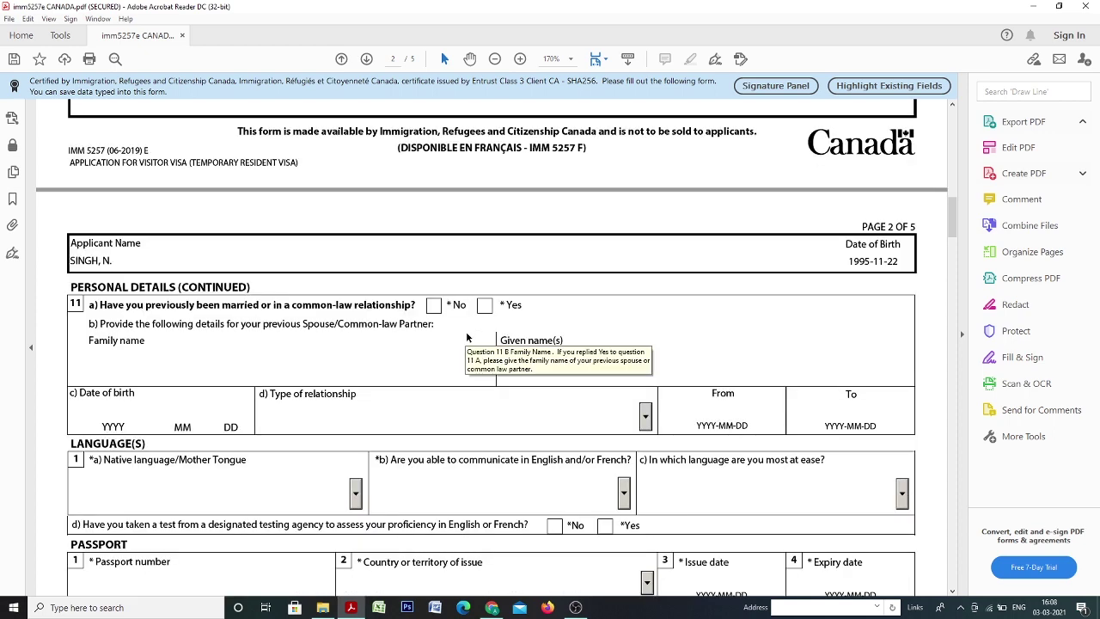
pyautogui.scroll(-1, 467, 337)
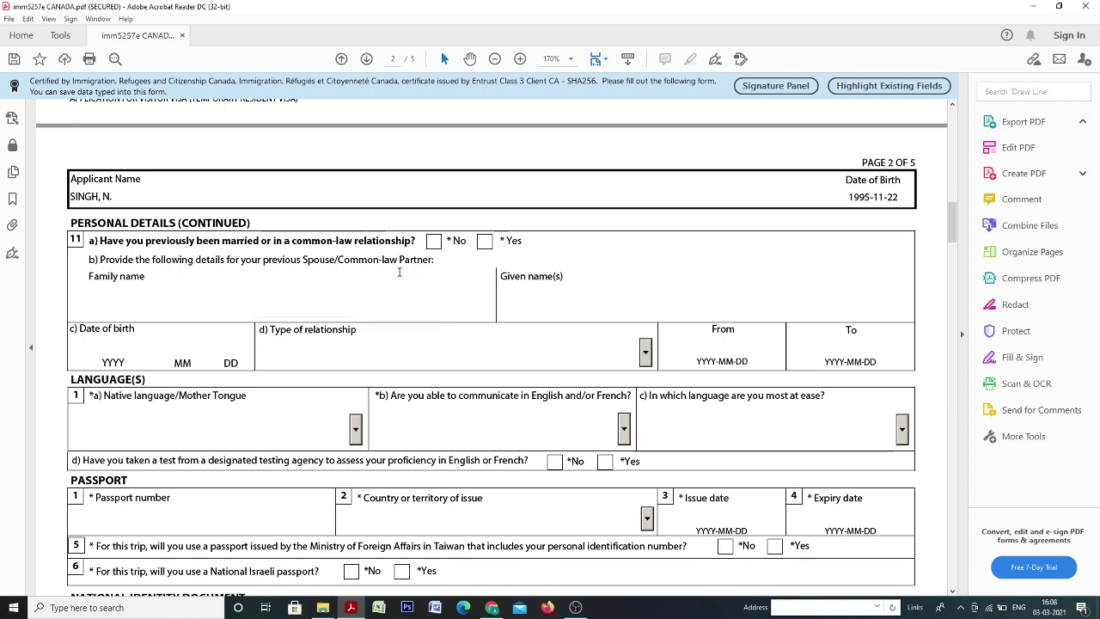
pyautogui.click(485, 241)
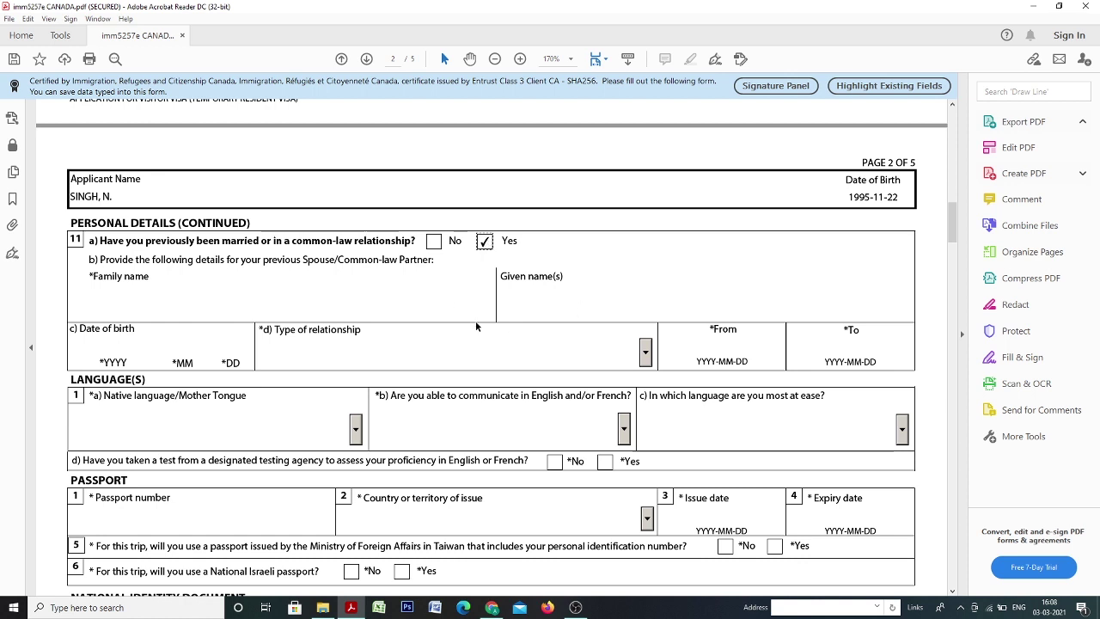
pyautogui.click(434, 244)
pyautogui.scroll(-3, 365, 300)
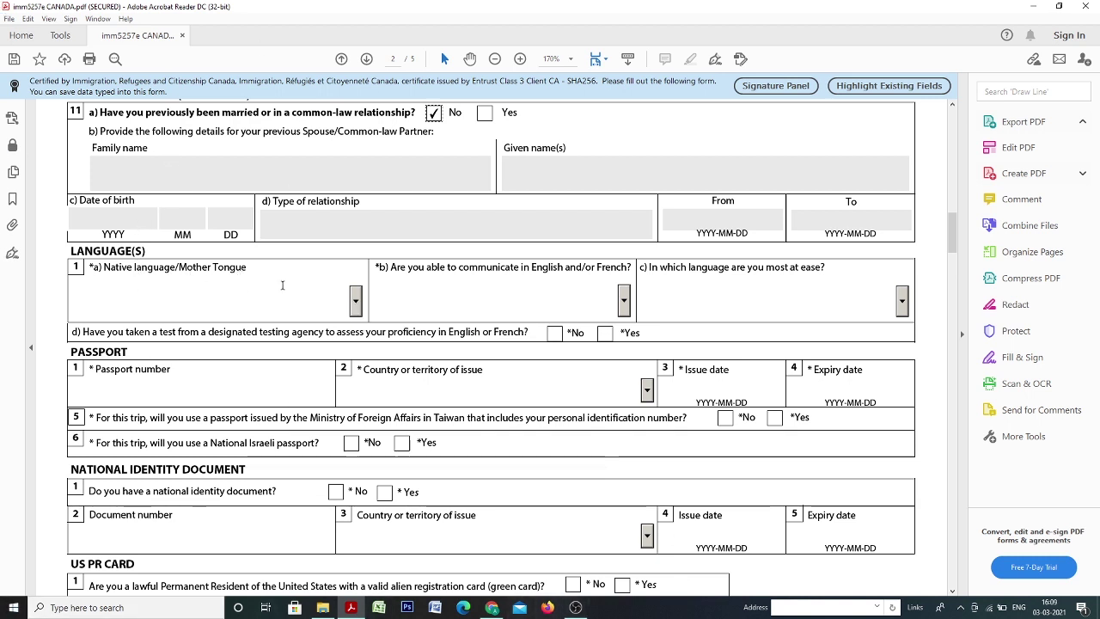
# Set the native language to Hindi.
pyautogui.click(356, 302)
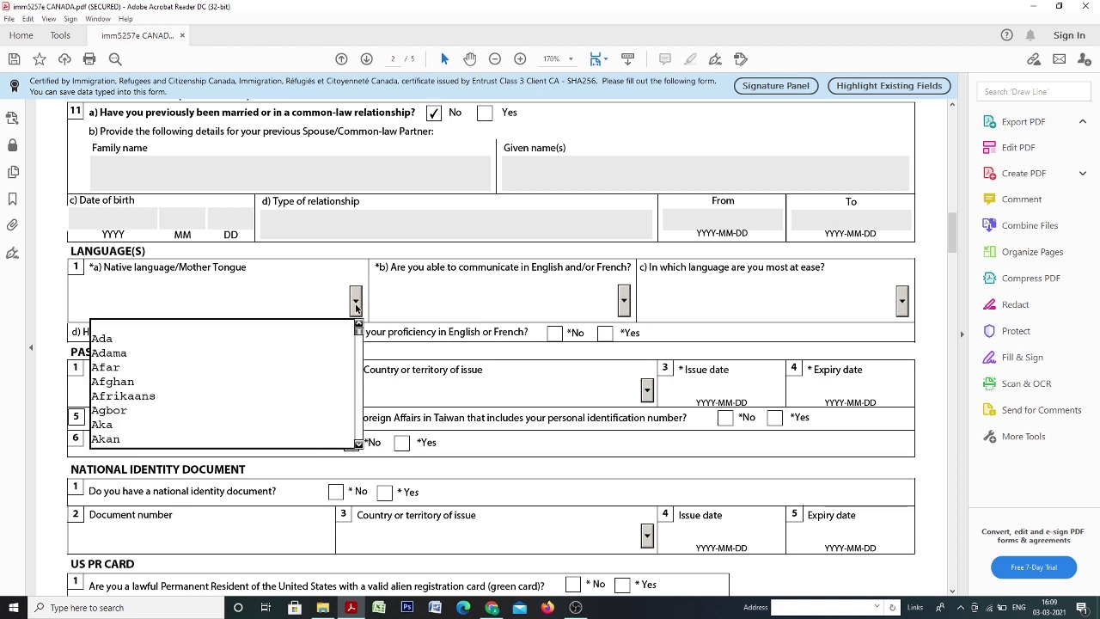
pyautogui.press('h')
pyautogui.press('Down')
pyautogui.press('Down')
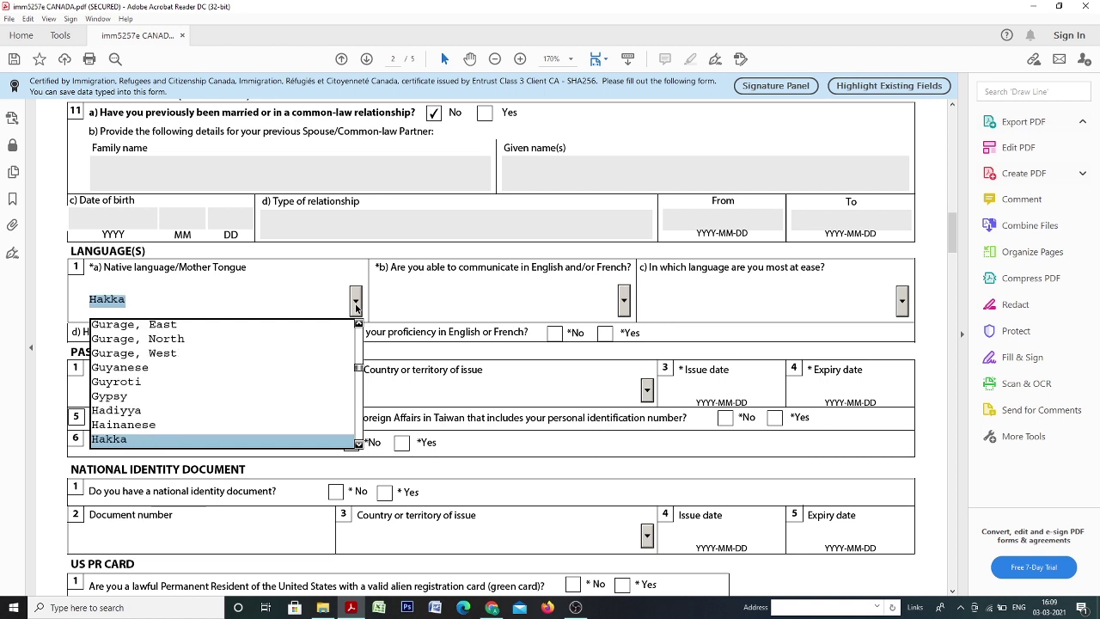
pyautogui.press('Down')
pyautogui.press('Down')
pyautogui.press('Down')
pyautogui.press('Down')
pyautogui.press('Down')
pyautogui.press('Down')
pyautogui.press('Down')
pyautogui.press('Down')
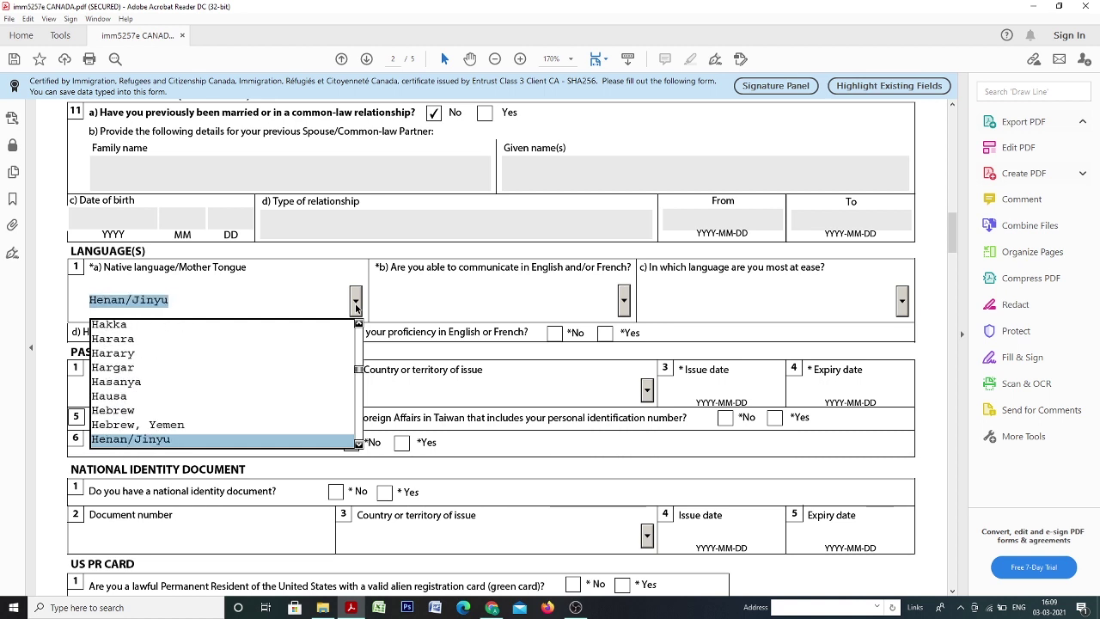
pyautogui.press('Down')
pyautogui.press('Down')
pyautogui.press('Down')
pyautogui.press('Up')
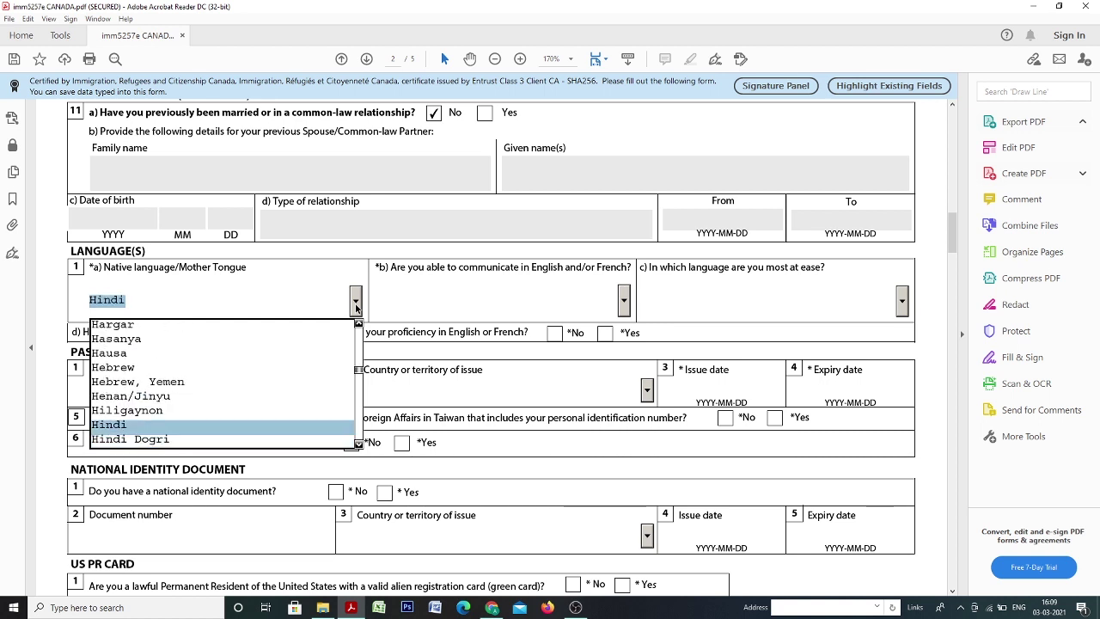
pyautogui.click(206, 424)
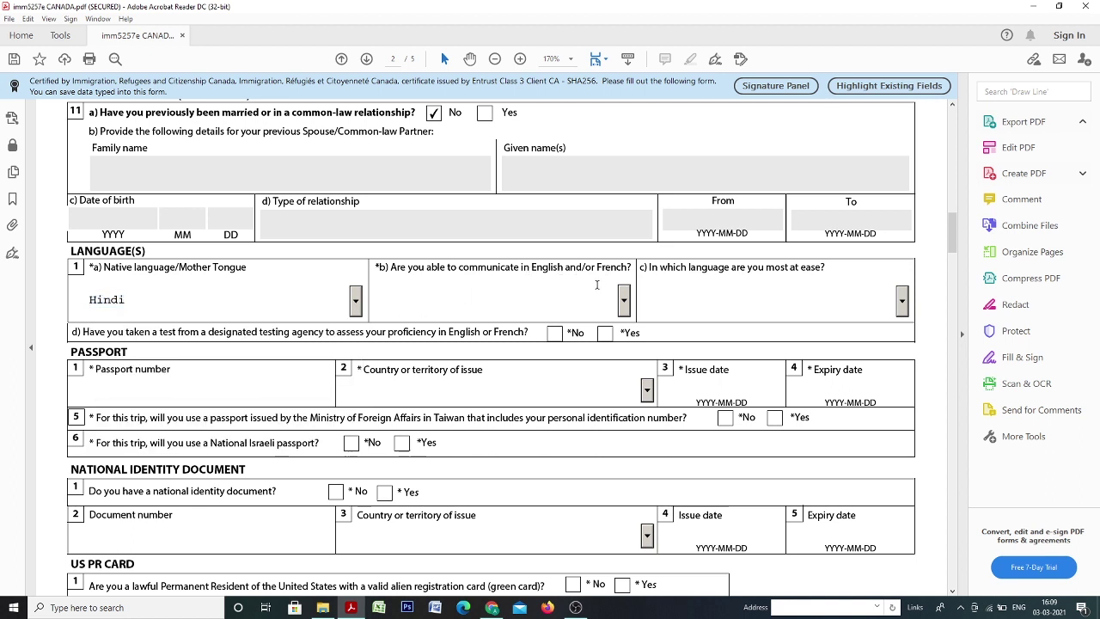
# Choose English as the language used to communicate for question b.
pyautogui.click(624, 301)
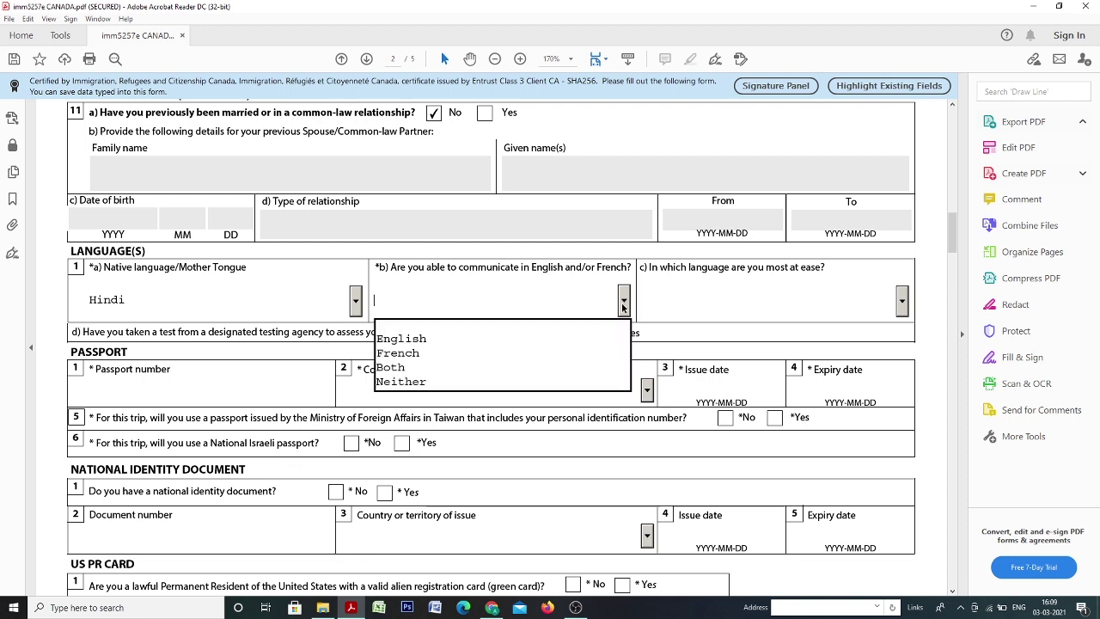
pyautogui.click(587, 341)
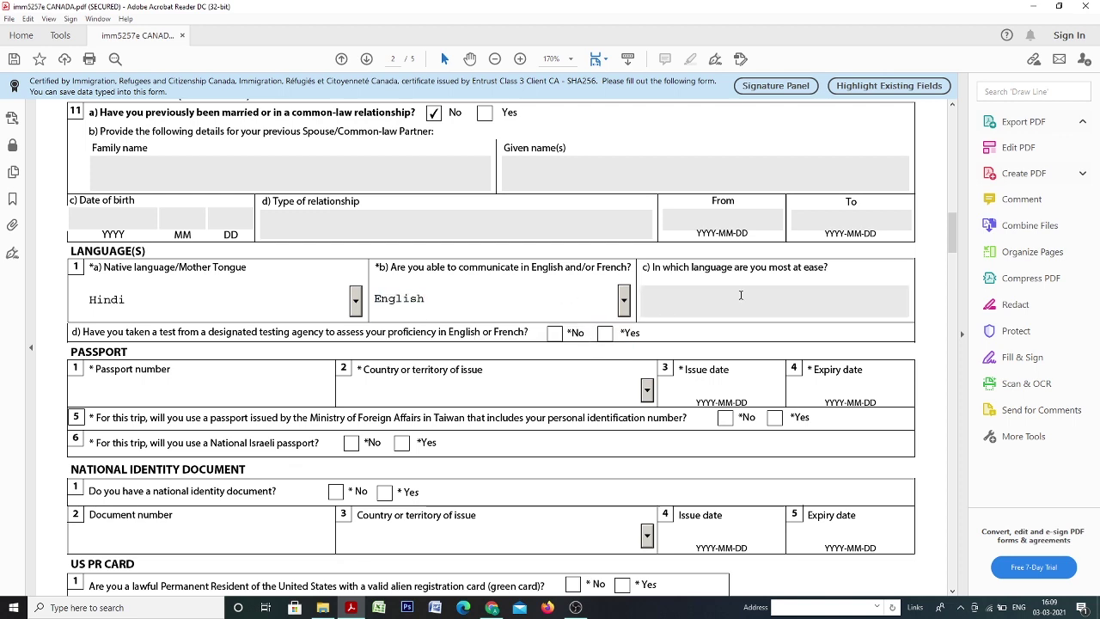
pyautogui.scroll(-3, 230, 397)
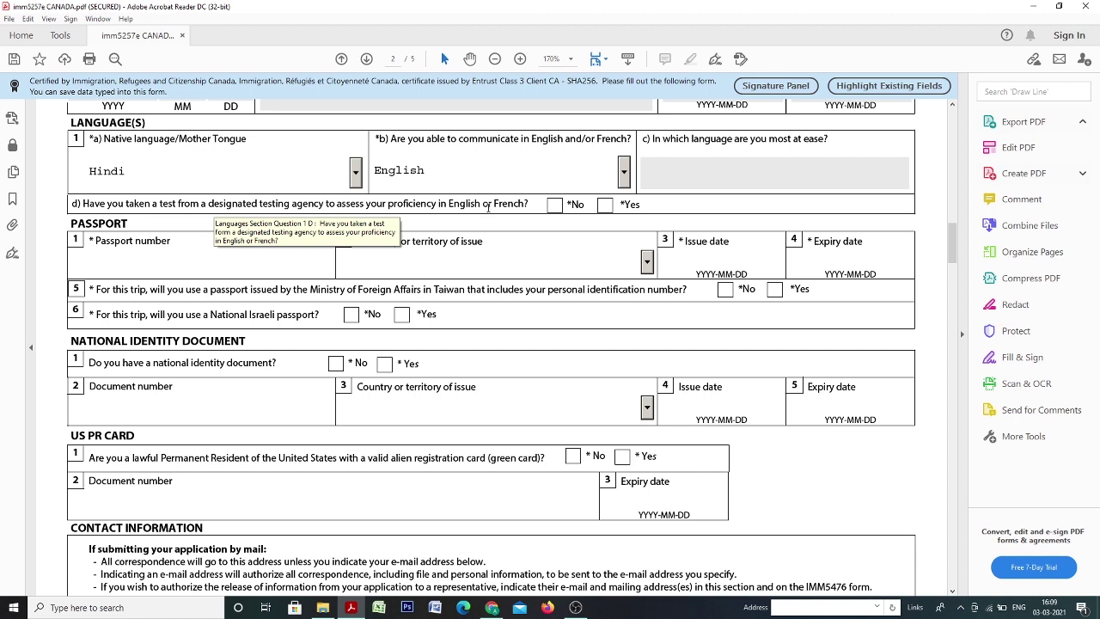
# Answer No to having taken a language test and enter the passport number.
pyautogui.click(605, 208)
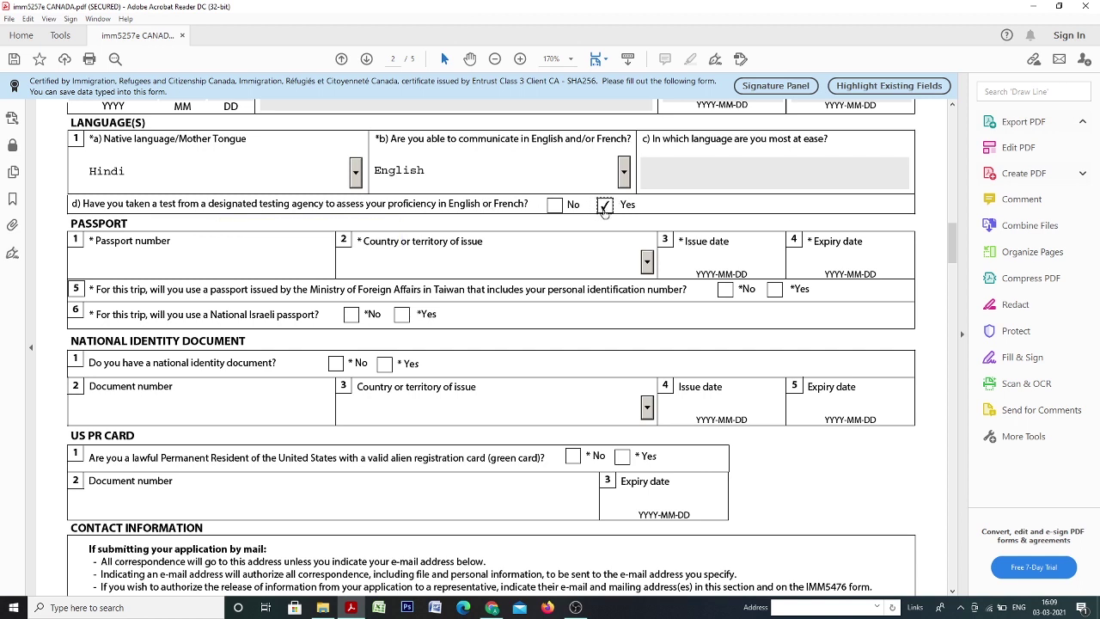
pyautogui.click(554, 208)
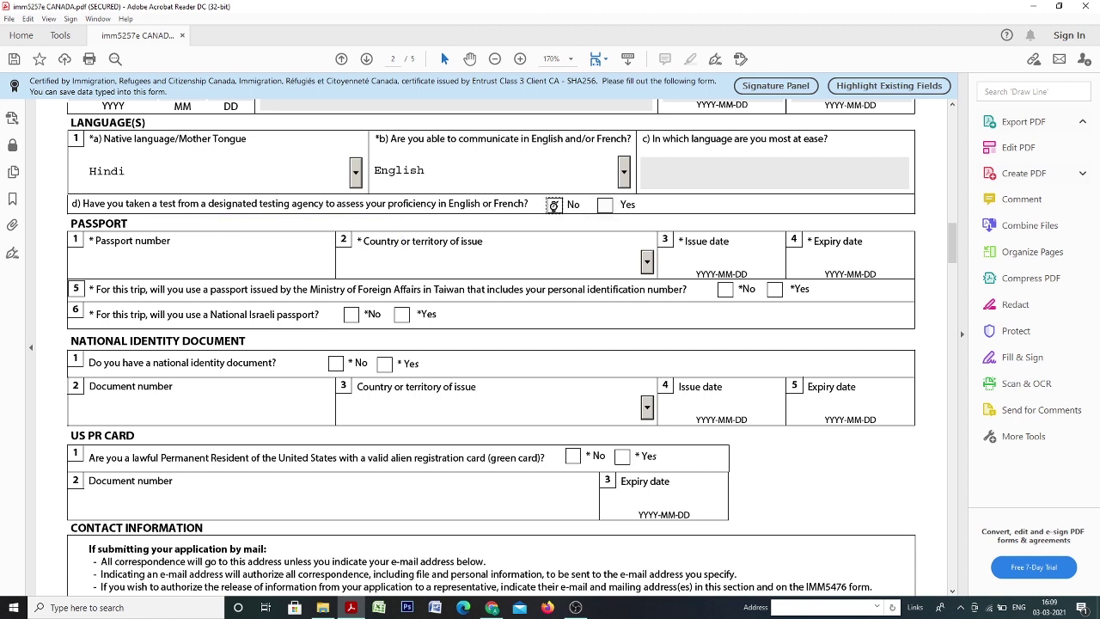
pyautogui.click(131, 258)
# Set passport issuing country India, issue date 2012-10-22 and expiry date 2022-10-21.
pyautogui.write('in')
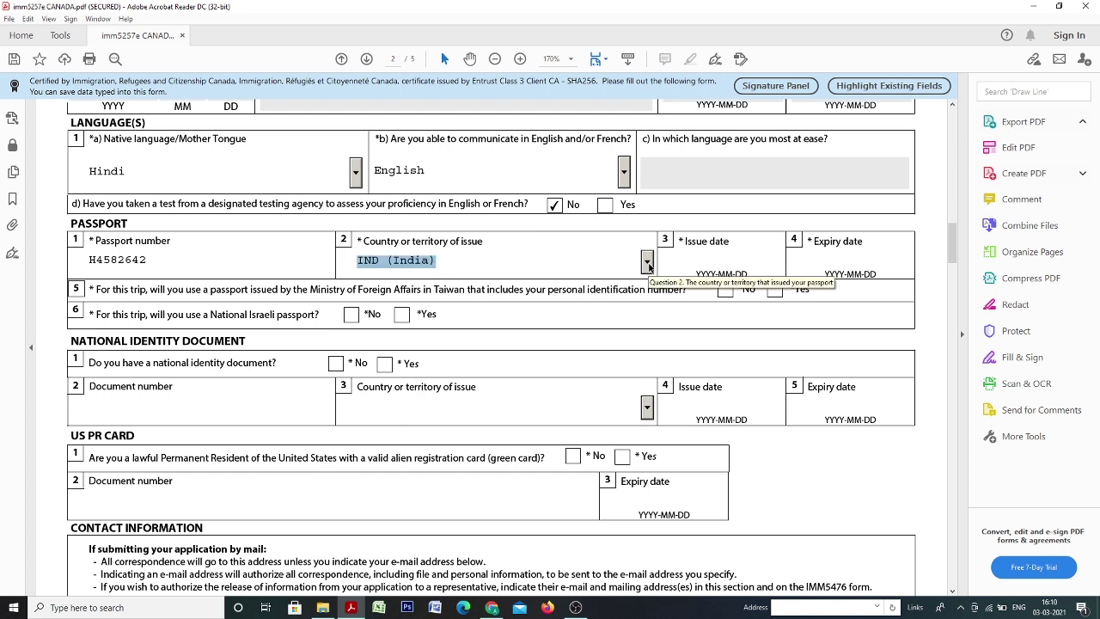
pyautogui.press('Tab')
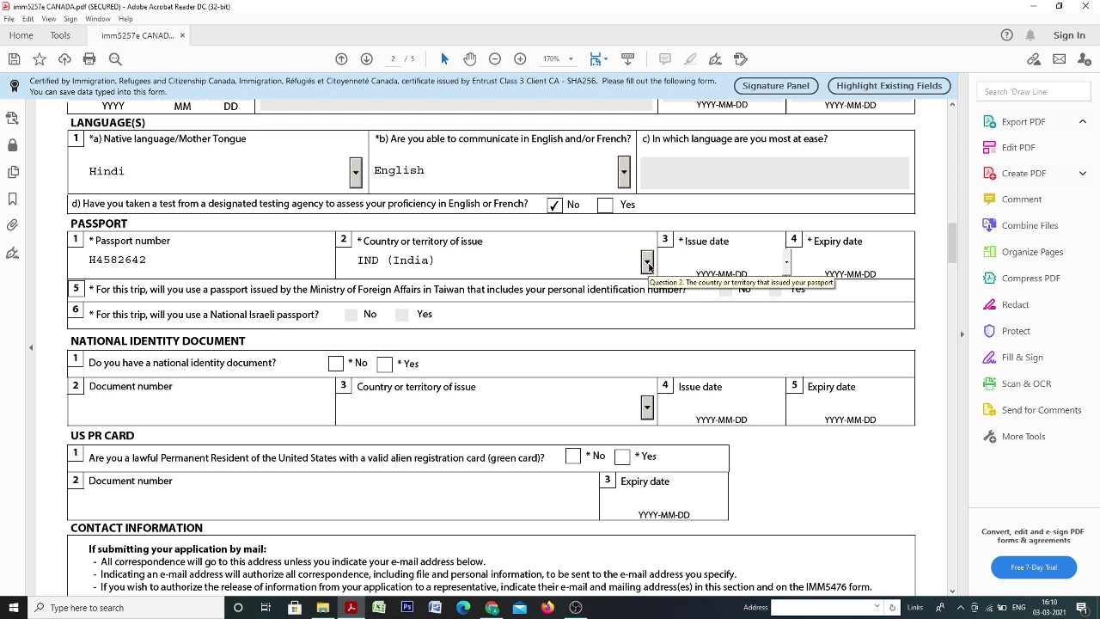
pyautogui.write('2012-10-22')
pyautogui.press('Tab')
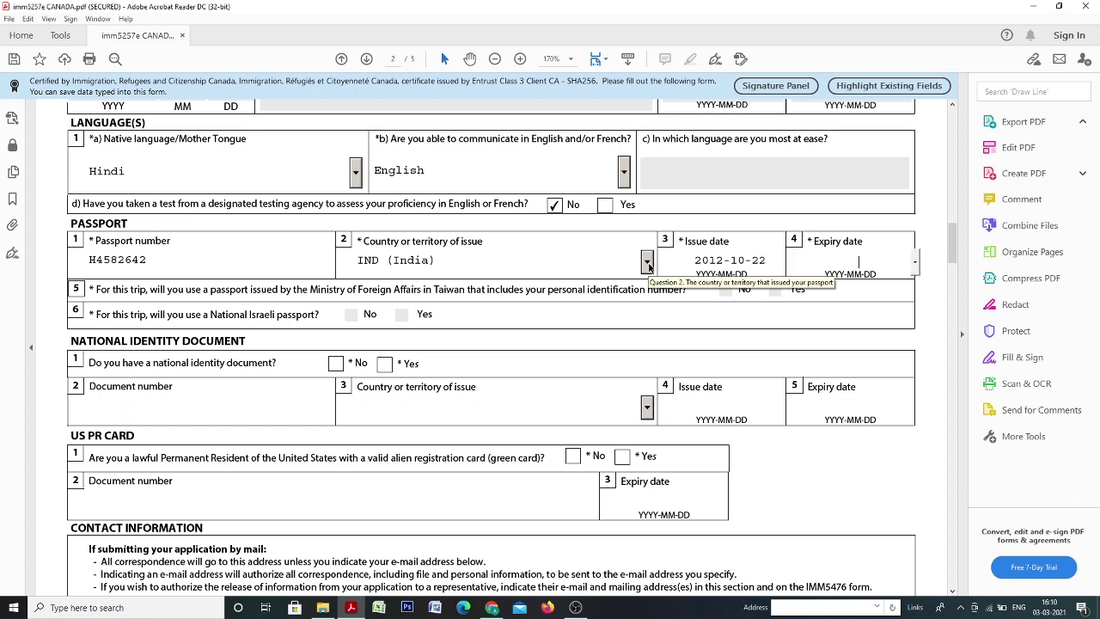
pyautogui.write('2022-10-21')
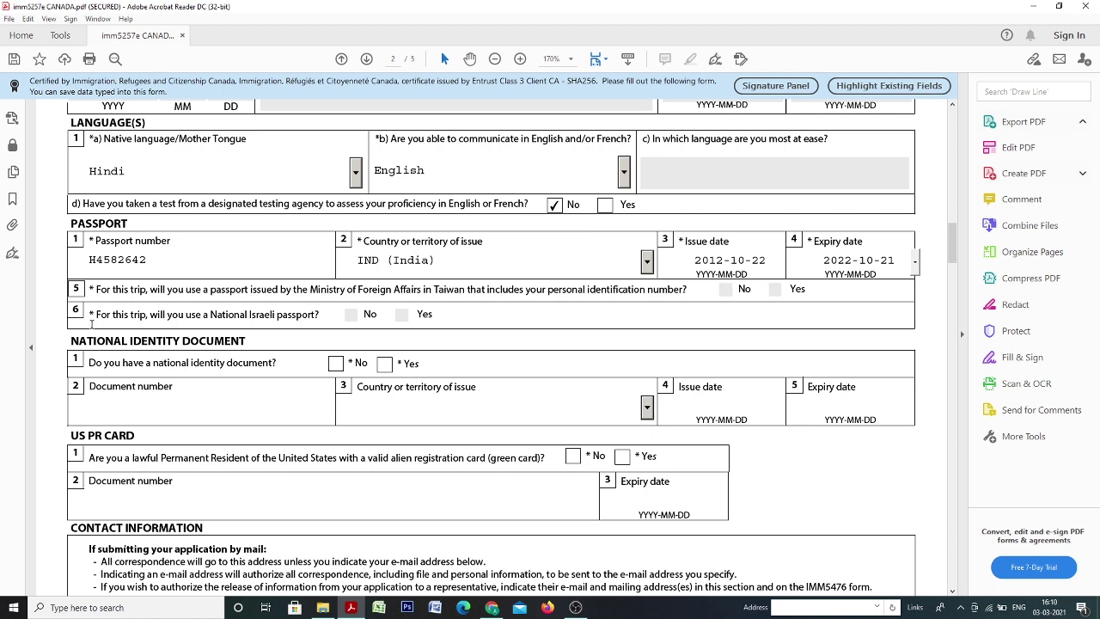
pyautogui.scroll(-1, 89, 304)
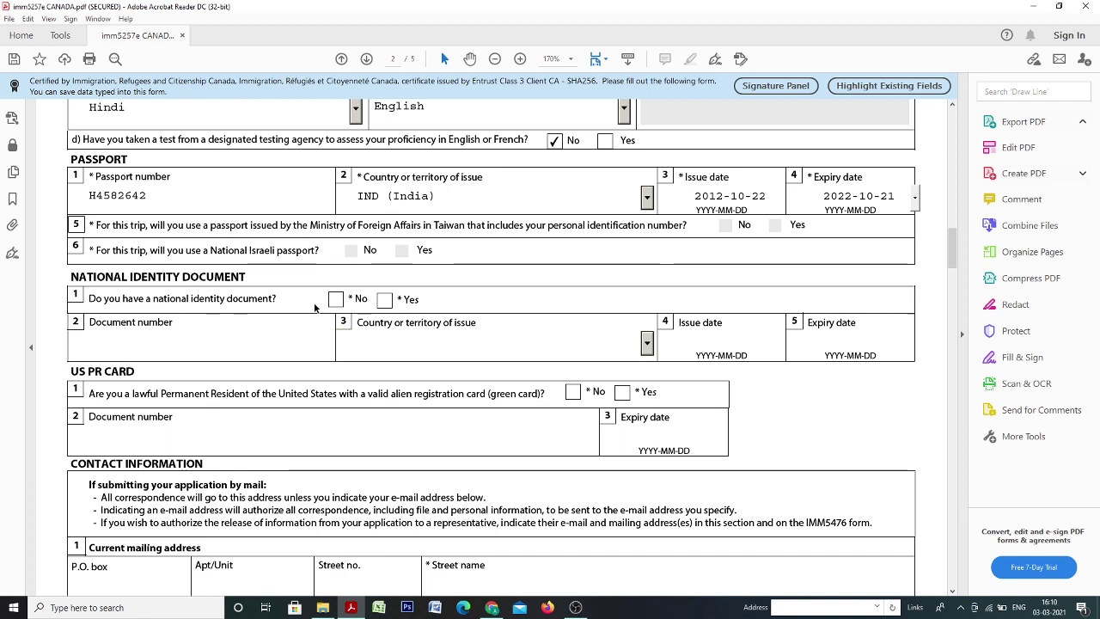
# Tick No for both the national identity document and US PR card questions.
pyautogui.click(386, 300)
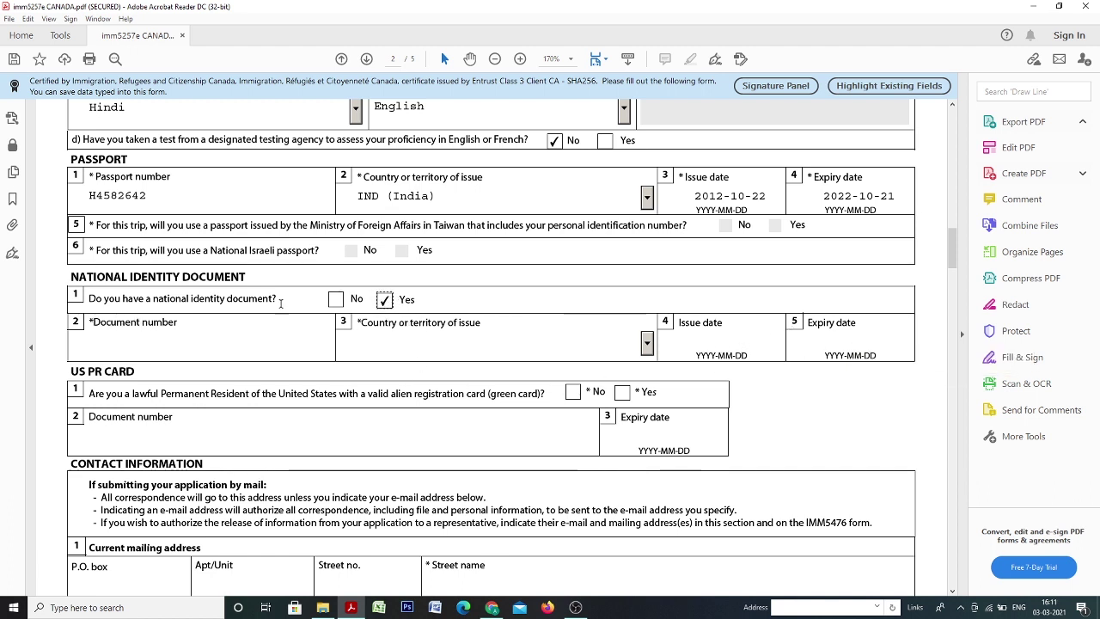
pyautogui.click(335, 299)
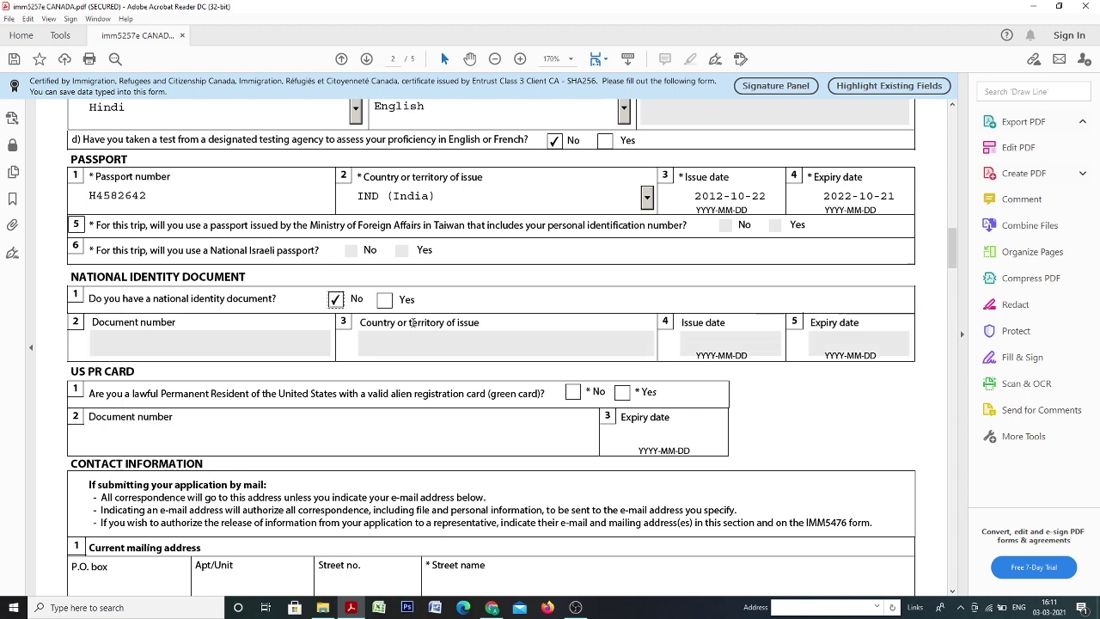
pyautogui.scroll(-2, 490, 327)
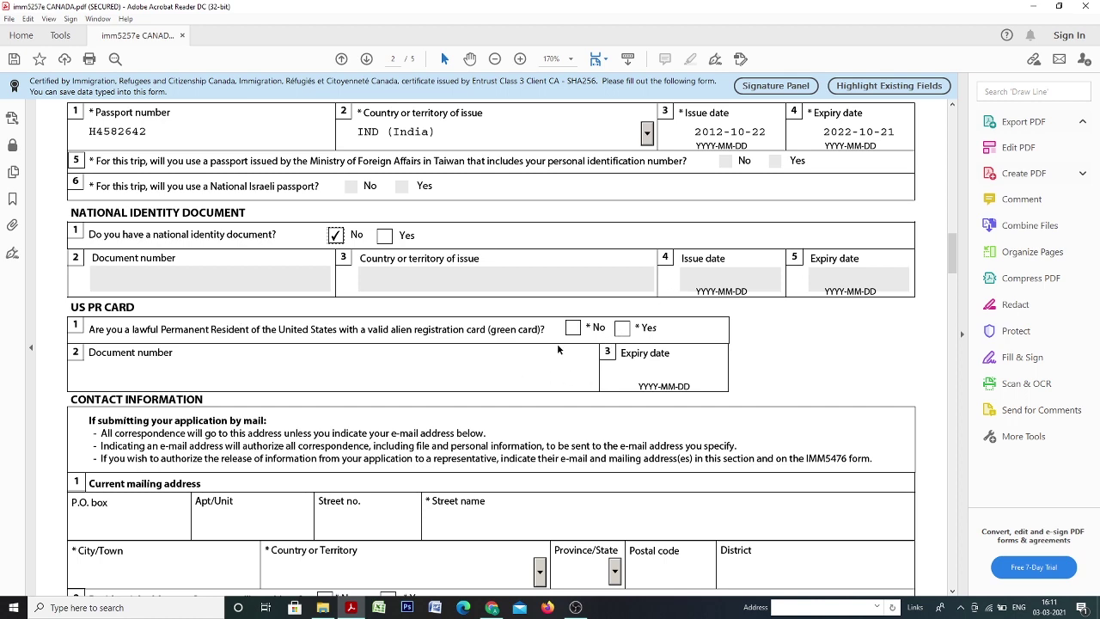
pyautogui.click(571, 327)
pyautogui.scroll(-5, 307, 295)
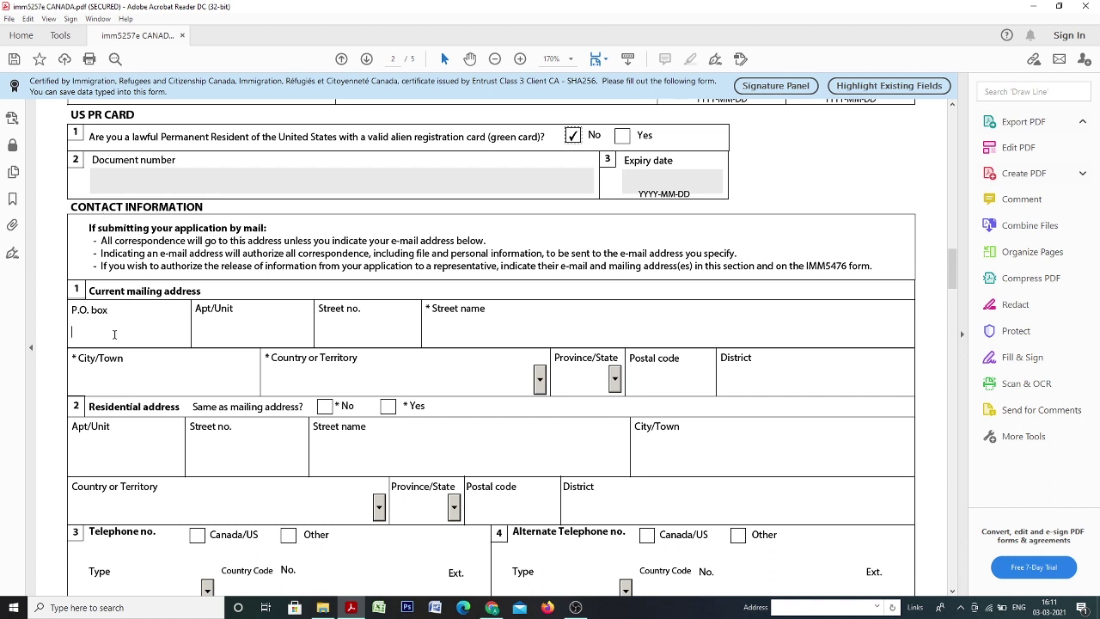
# Enter the applicant's street address and city in the mailing address fields.
pyautogui.click(228, 336)
pyautogui.click(451, 325)
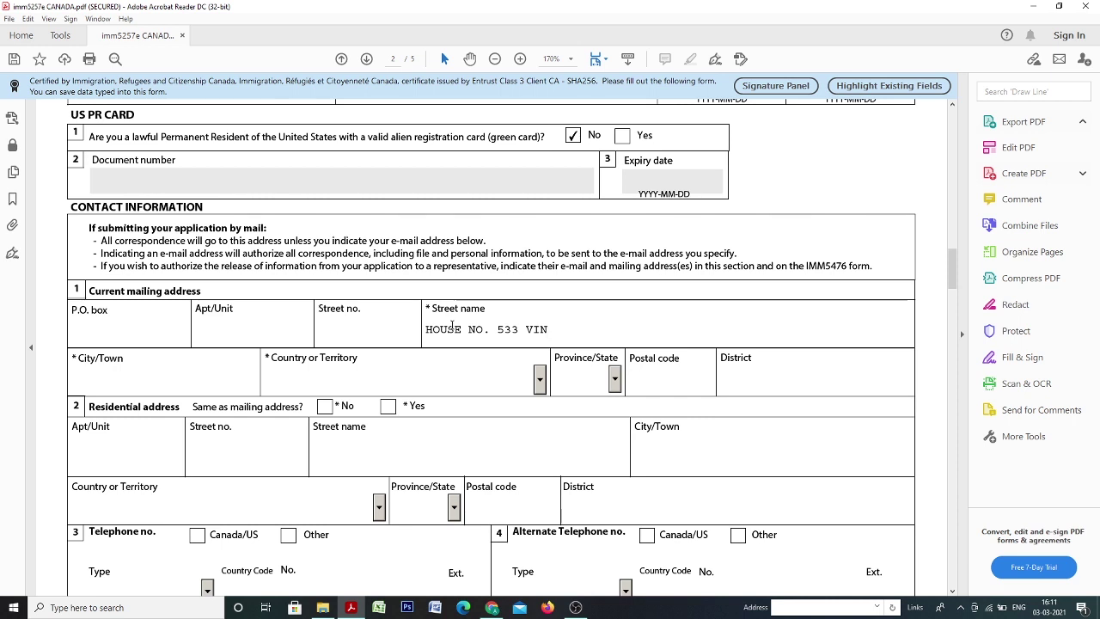
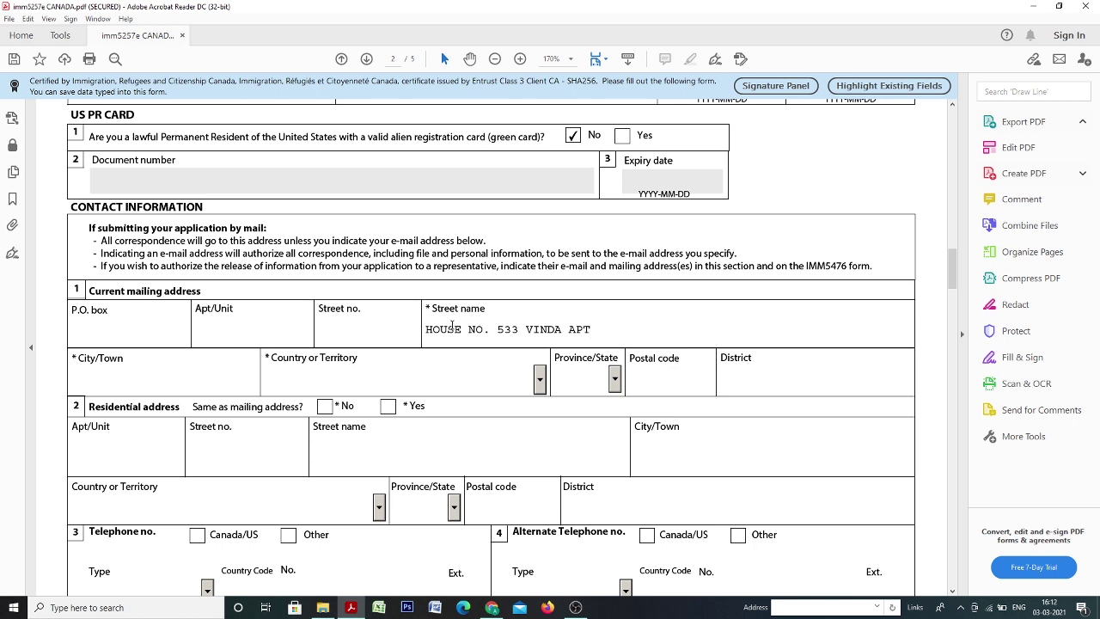
pyautogui.press('Tab')
pyautogui.write('DELHI')
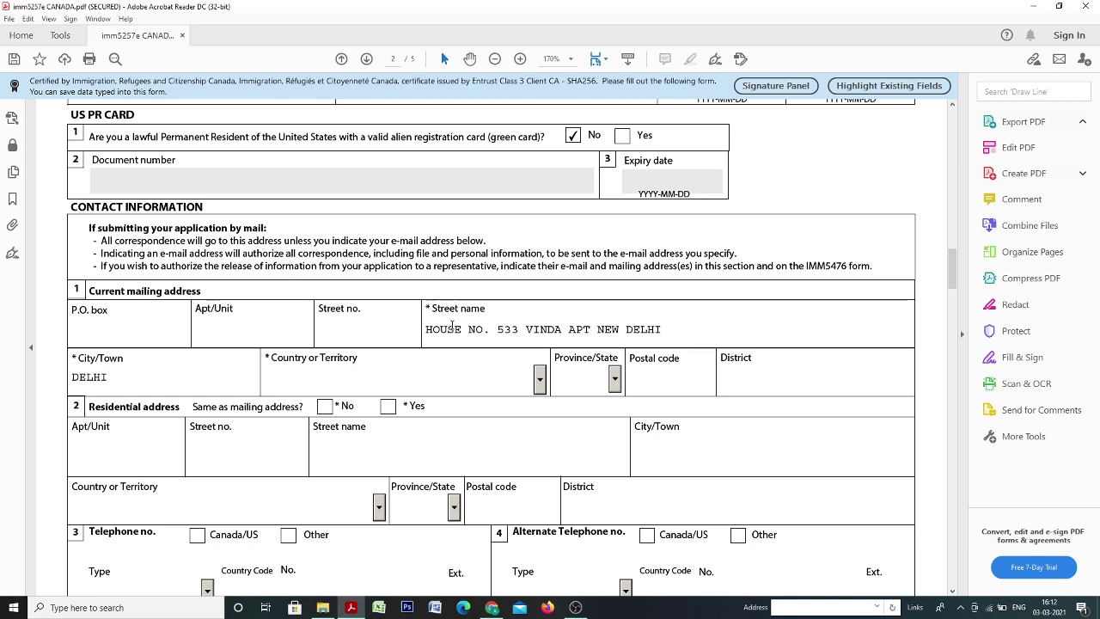
# Choose India as the mailing country, then enter the postal code and district.
pyautogui.press('i')
pyautogui.press('n')
pyautogui.press('i')
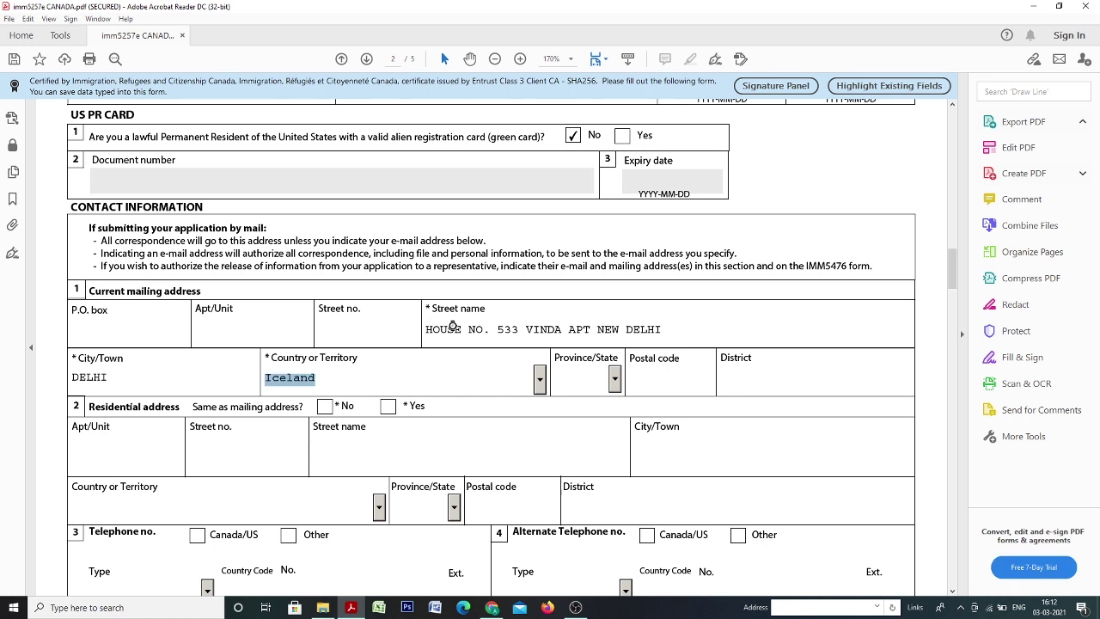
pyautogui.press('i')
pyautogui.press('Tab')
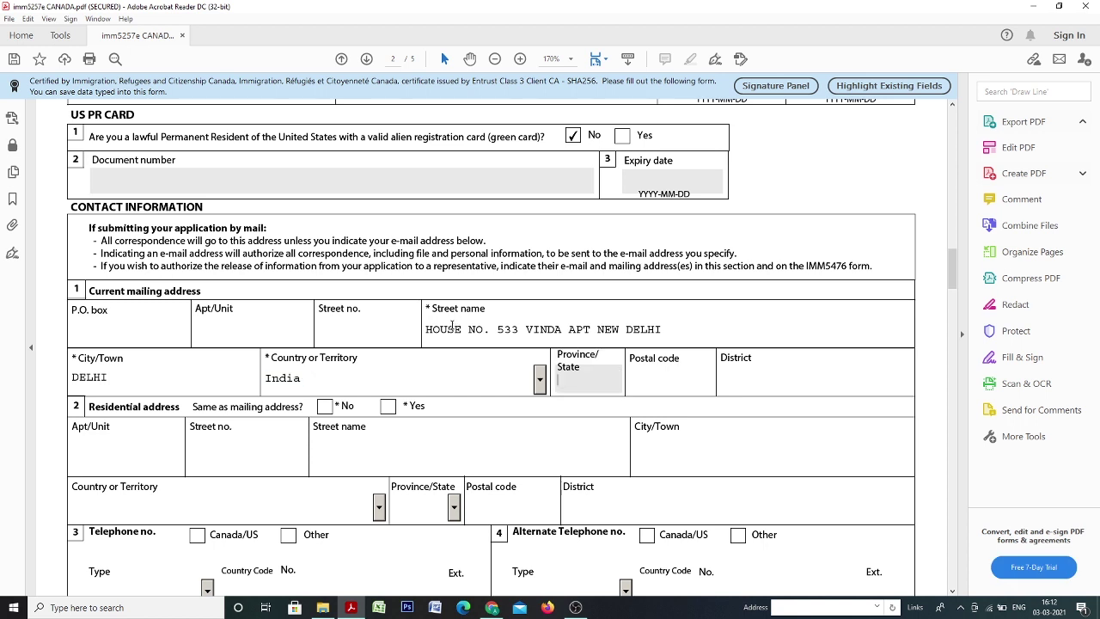
pyautogui.write('1100')
pyautogui.write('30')
pyautogui.write('NORTH ')
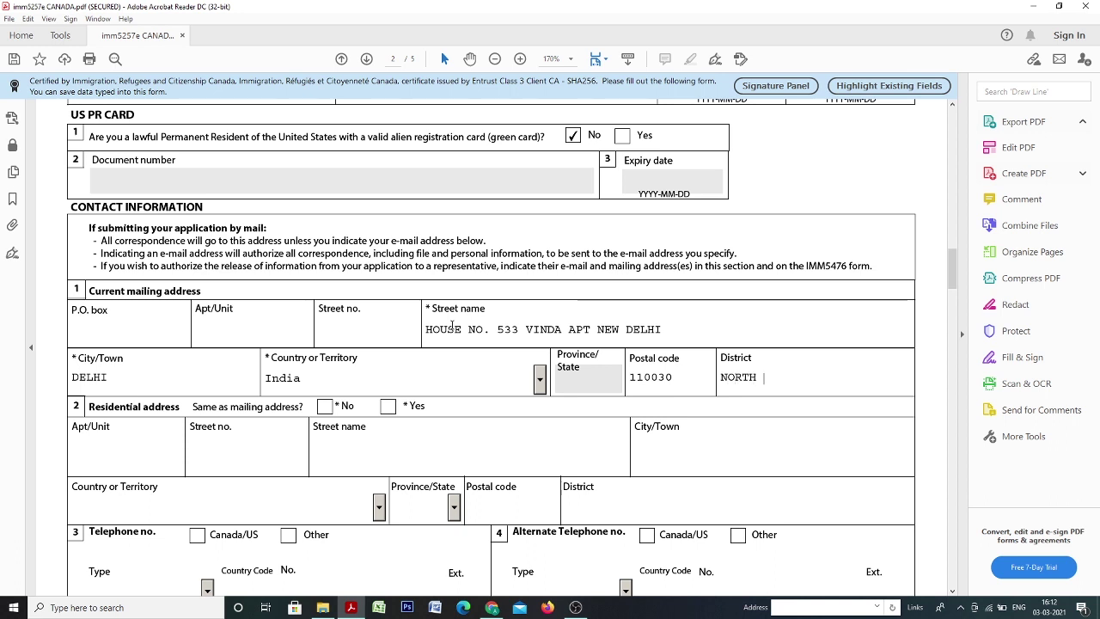
pyautogui.write('DELHI')
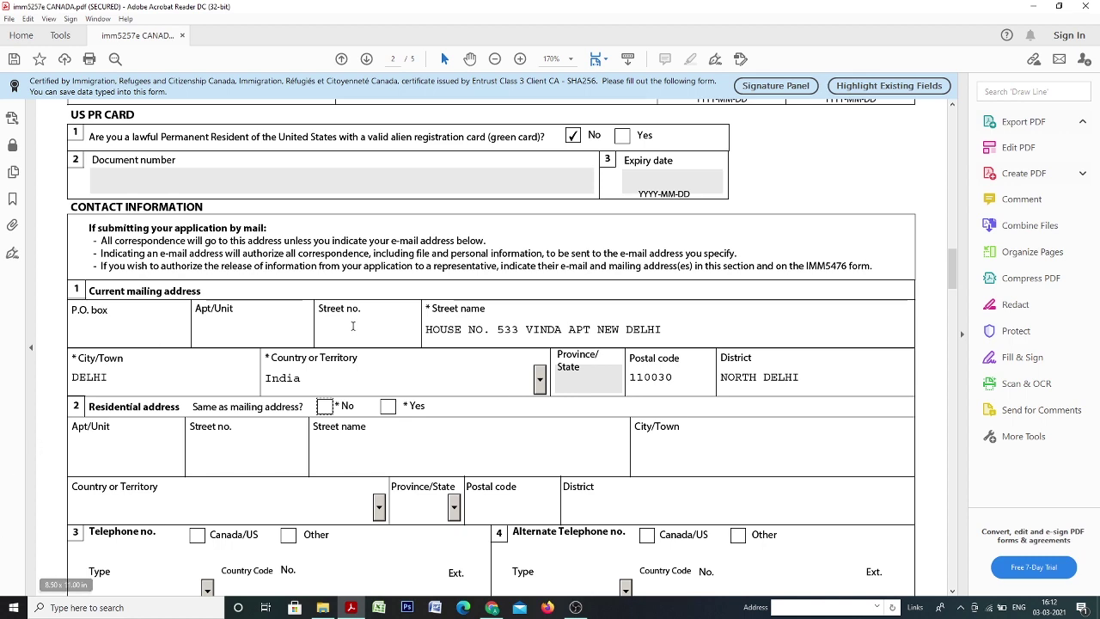
# Mark the residential address as the same as the mailing address.
pyautogui.scroll(-3, 386, 391)
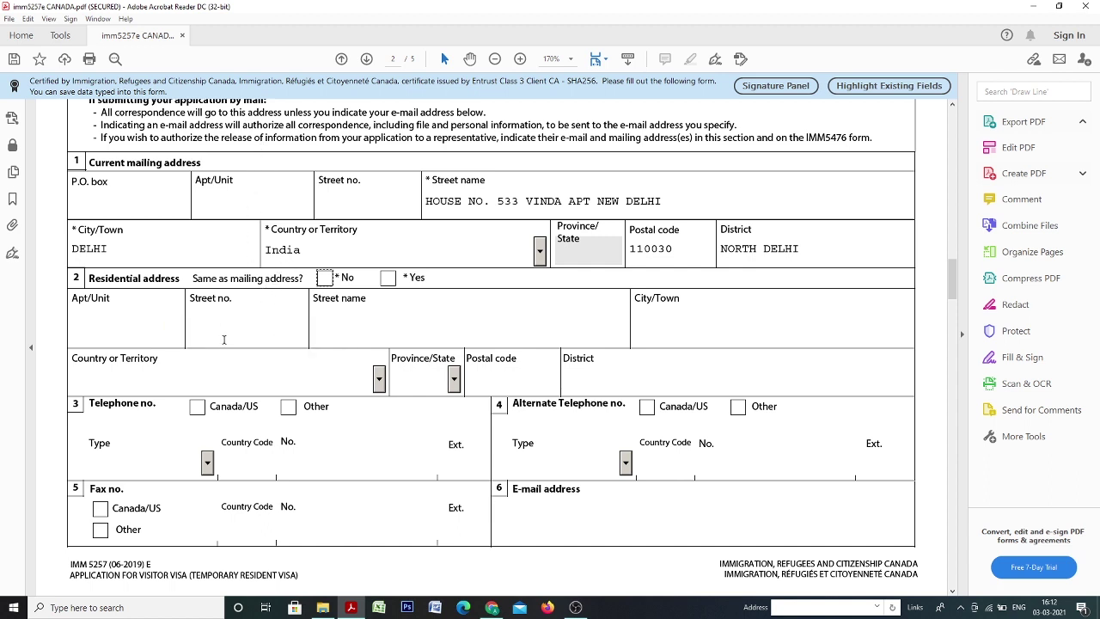
pyautogui.click(387, 277)
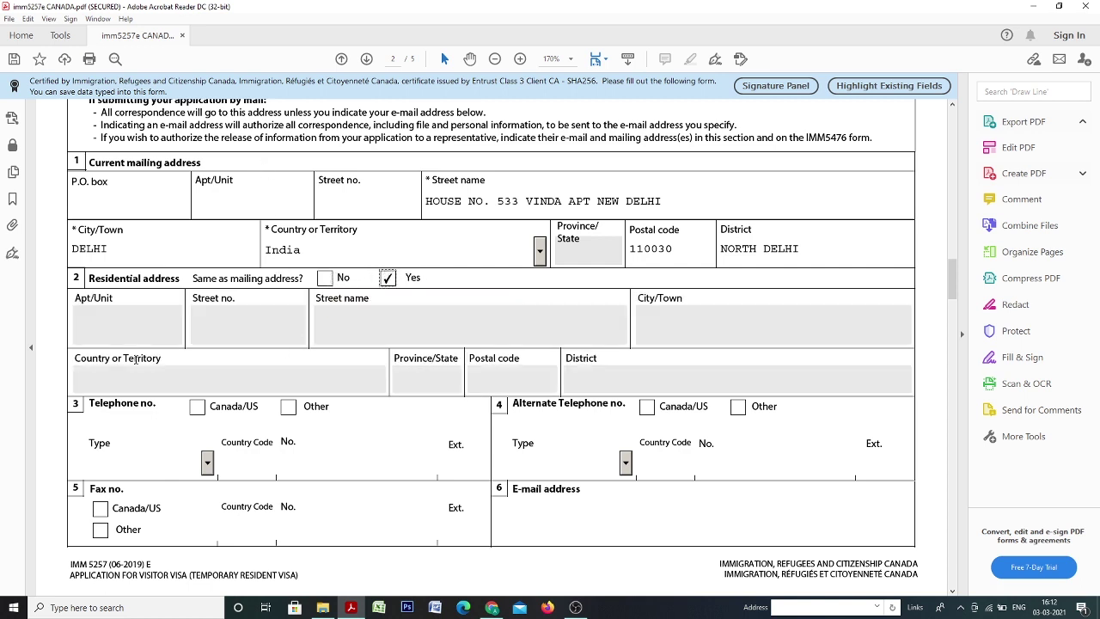
pyautogui.scroll(-3, 652, 314)
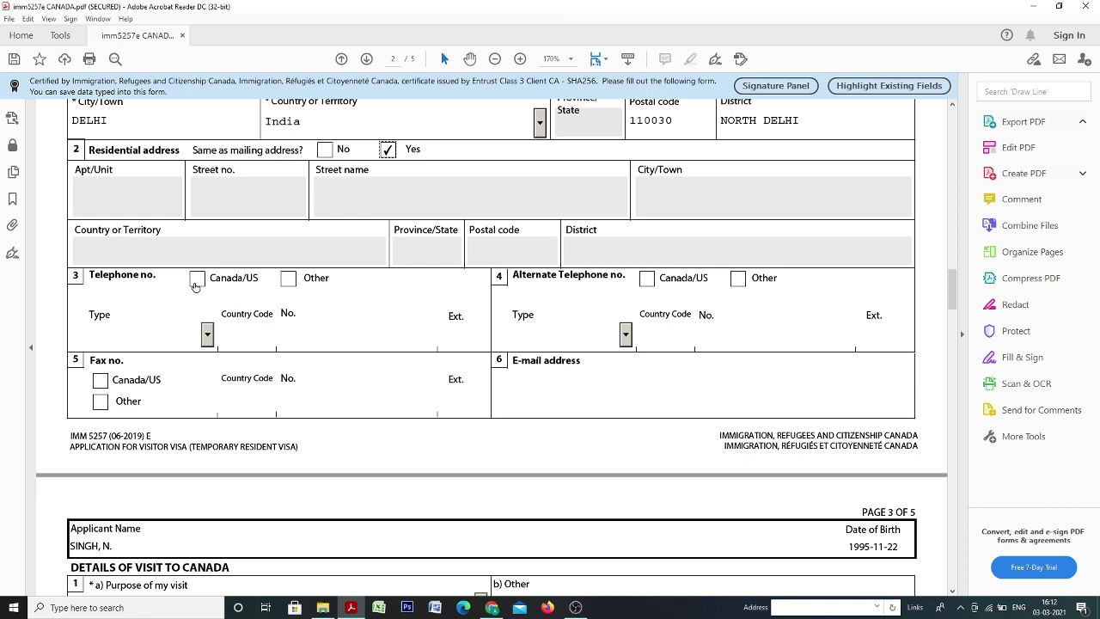
# Set the main telephone to Other, type Cellular, with country code 91.
pyautogui.click(292, 281)
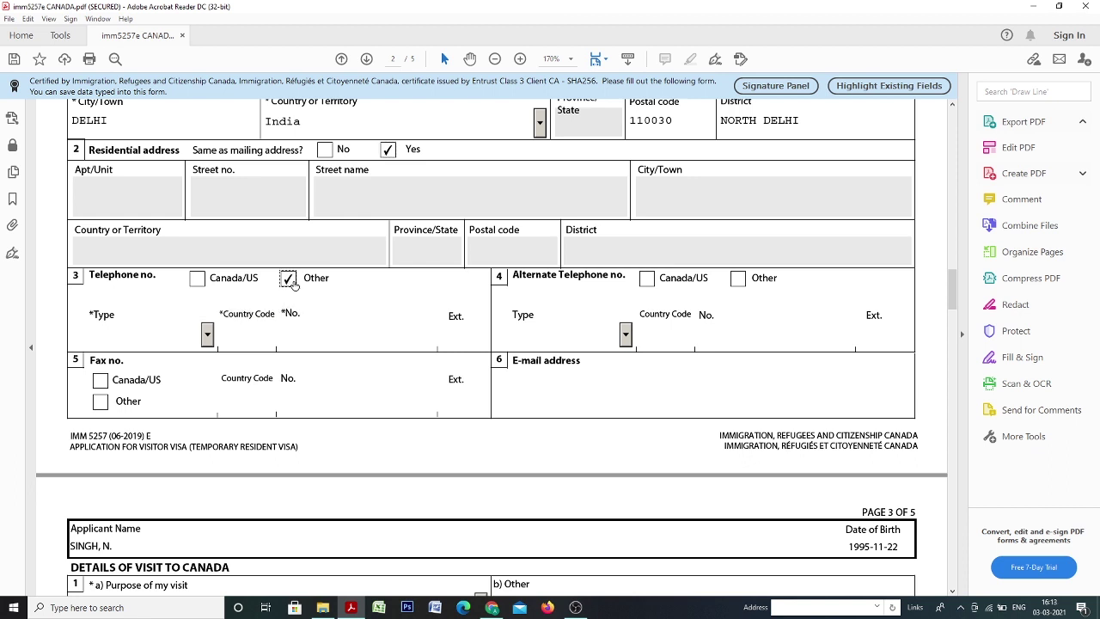
pyautogui.click(207, 337)
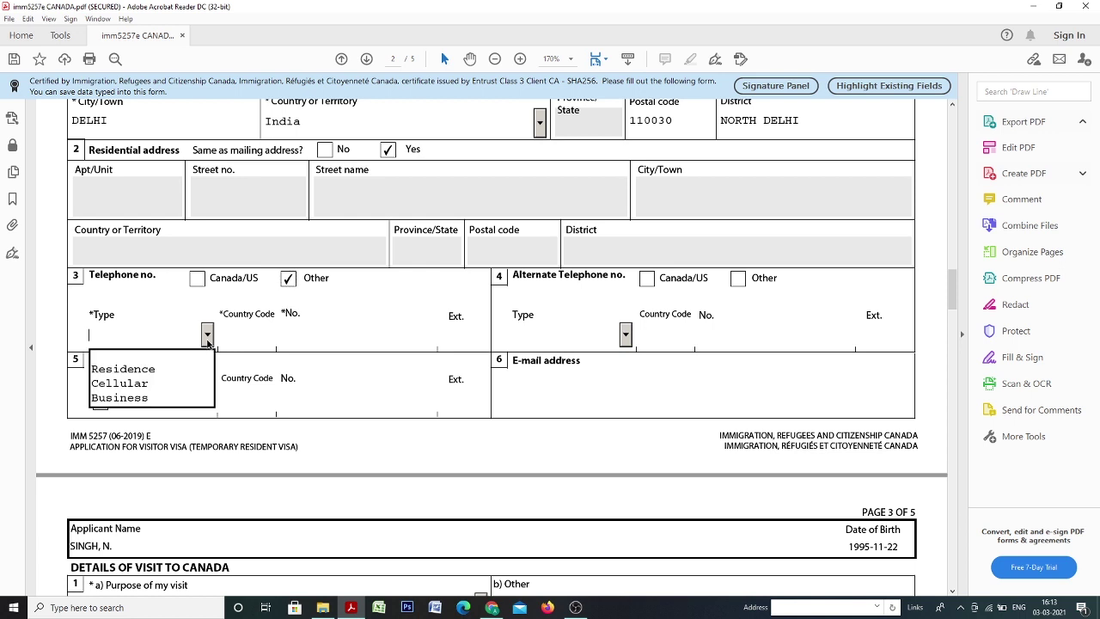
pyautogui.click(180, 384)
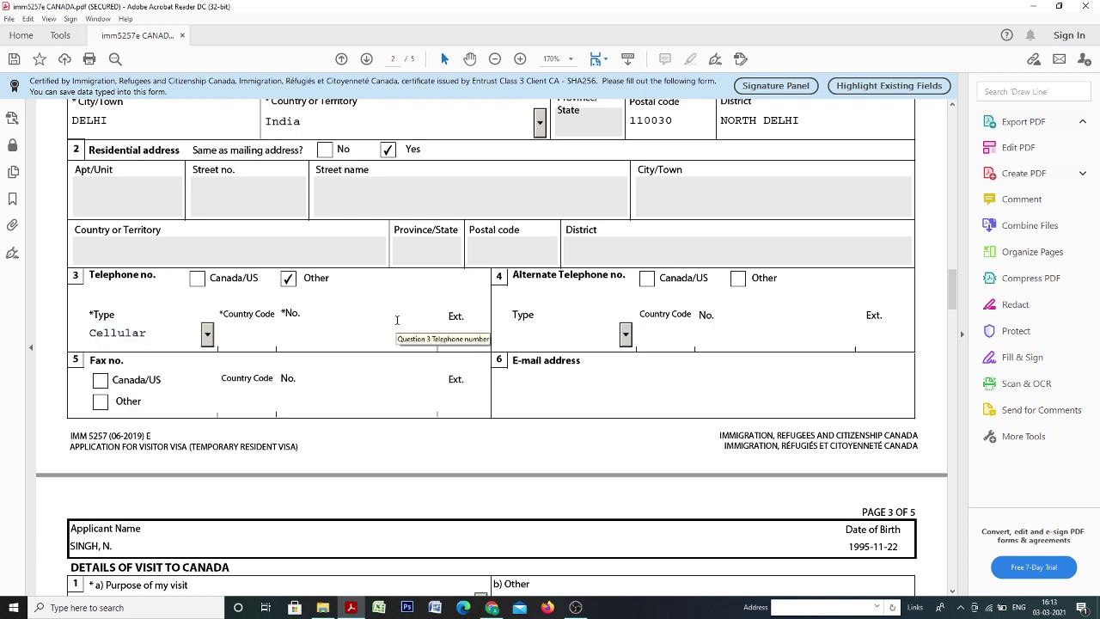
pyautogui.write('+91')
# Correct the telephone country code to plain 91 and enter the applicant's phone number.
pyautogui.press('Tab')
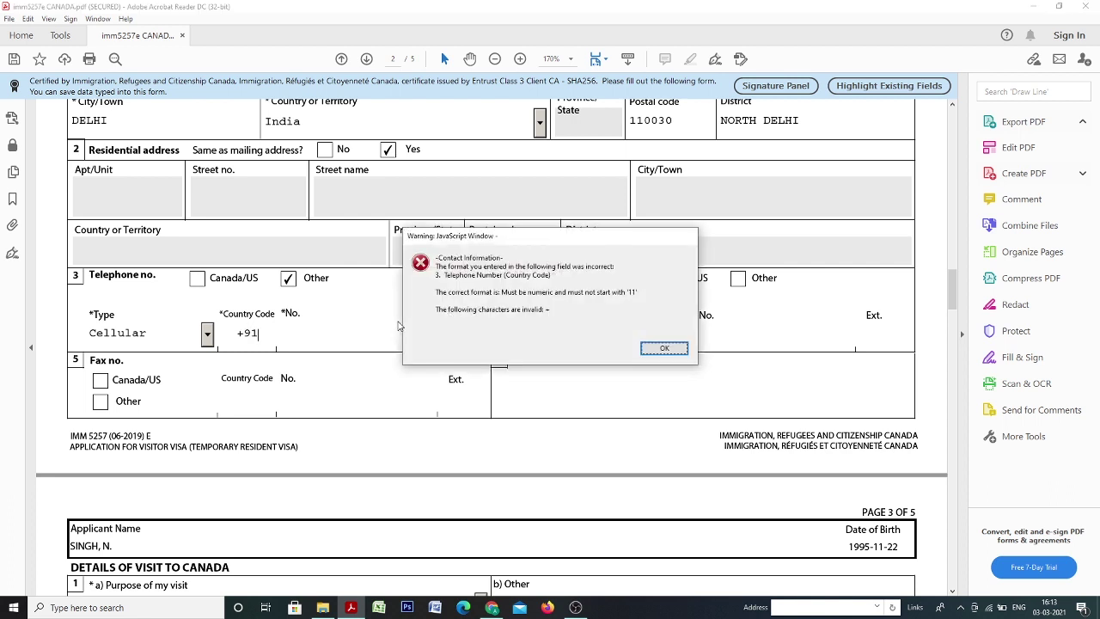
pyautogui.click(660, 353)
pyautogui.click(246, 335)
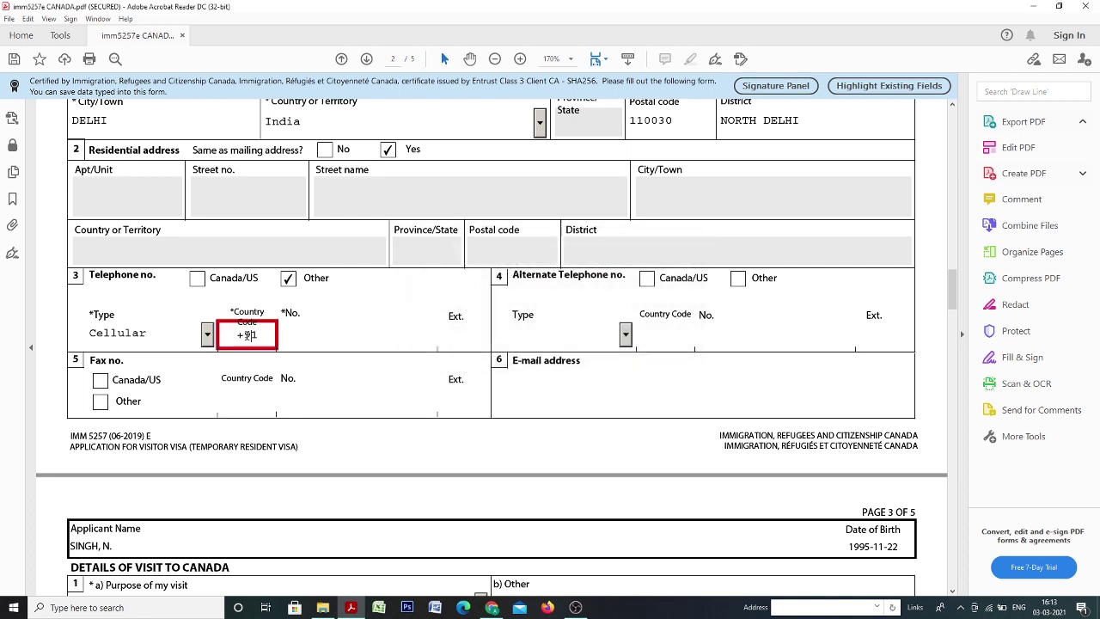
pyautogui.press('BackSpace')
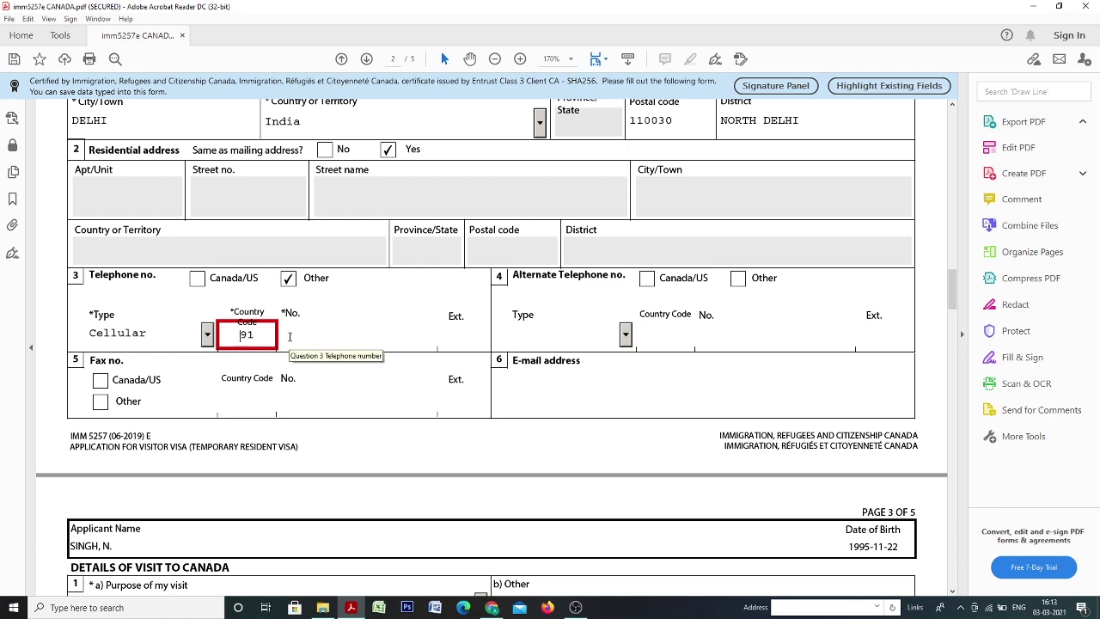
pyautogui.click(290, 336)
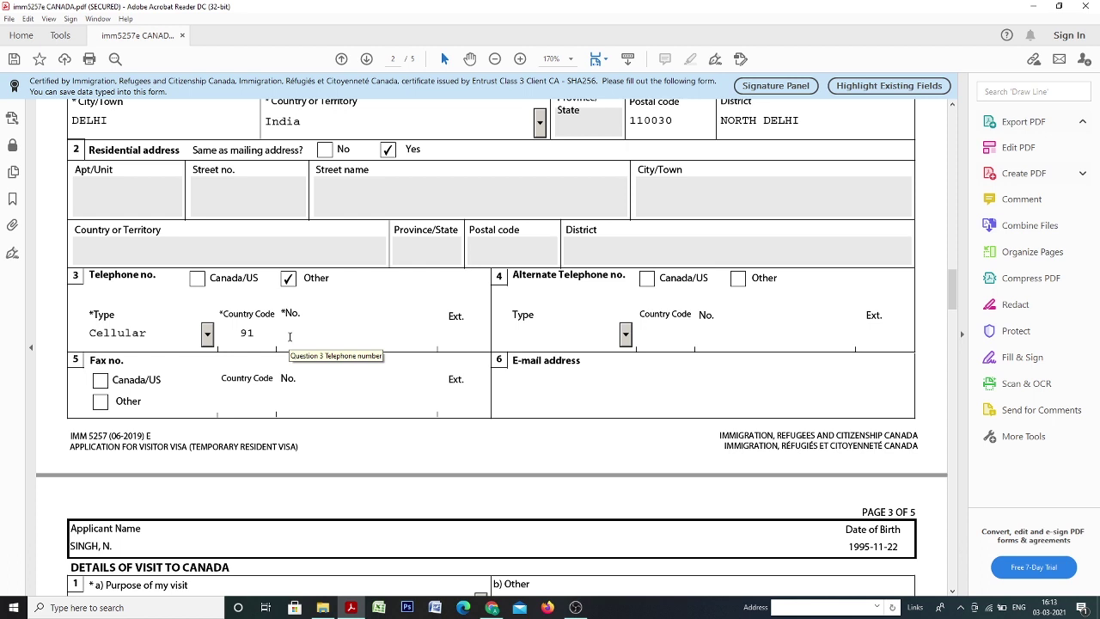
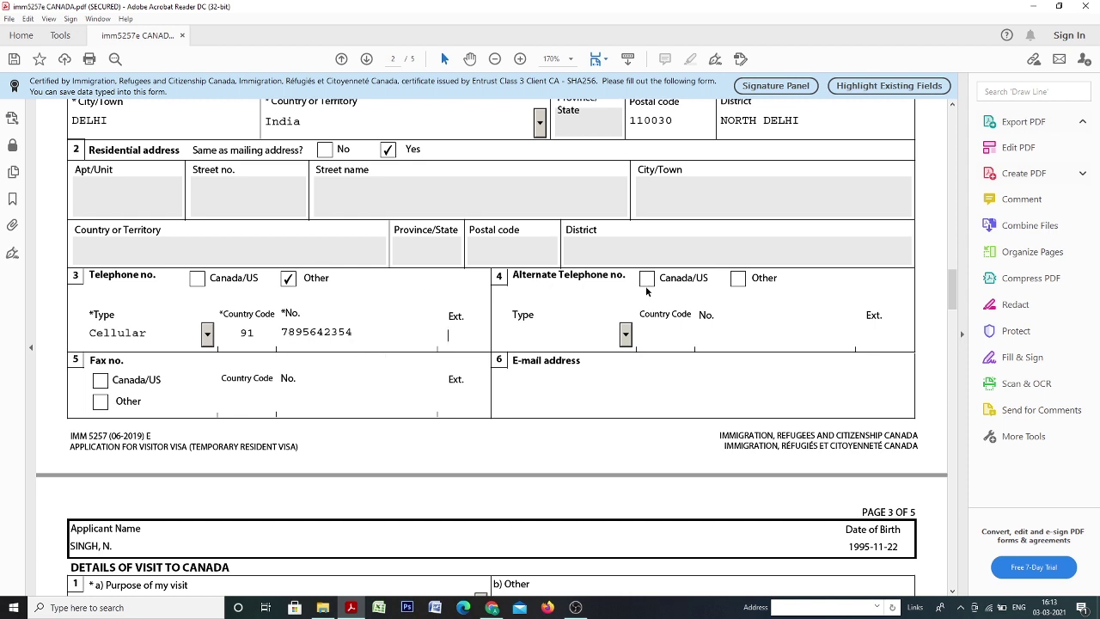
# Add an Other, Cellular alternate phone with code 91 and its number, plus the e-mail address.
pyautogui.click(738, 277)
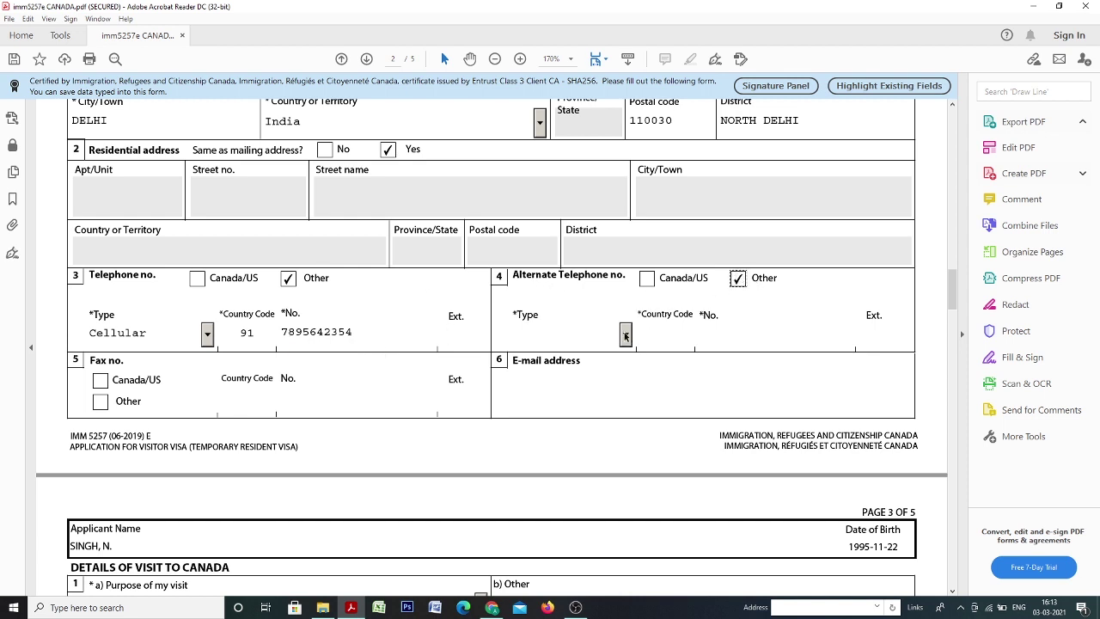
pyautogui.click(626, 335)
pyautogui.click(612, 383)
pyautogui.click(650, 338)
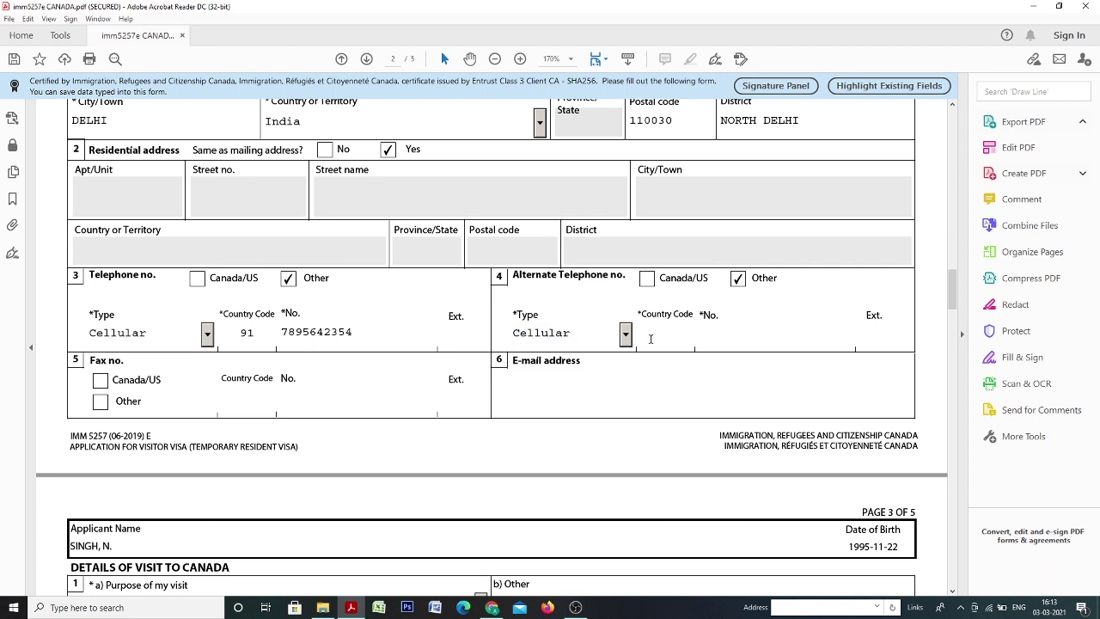
pyautogui.write('91')
pyautogui.press('Tab')
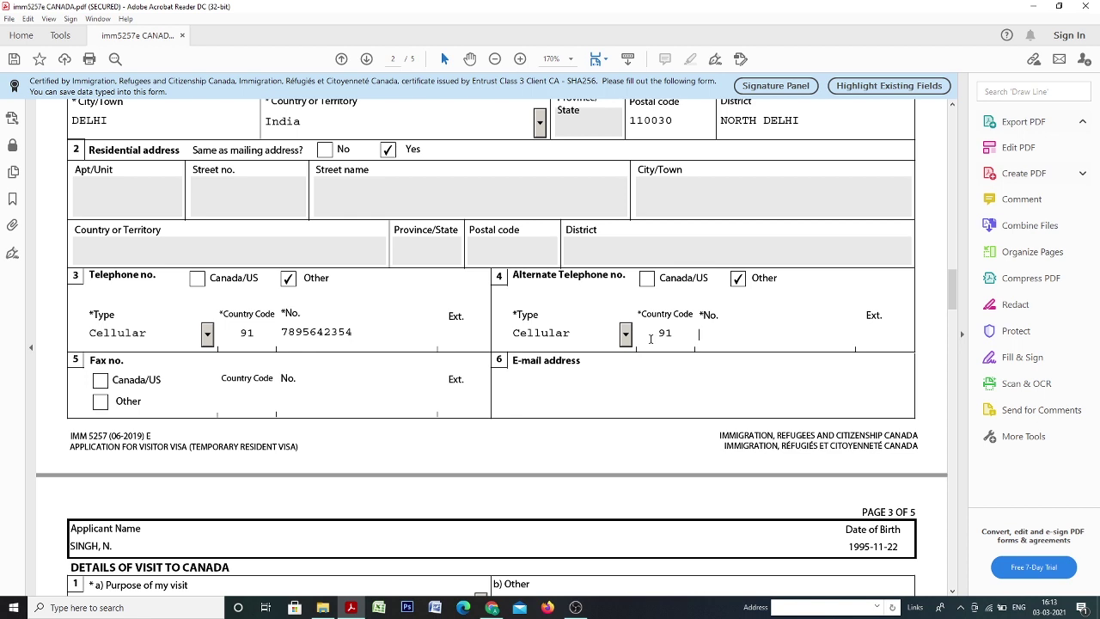
pyautogui.click(636, 404)
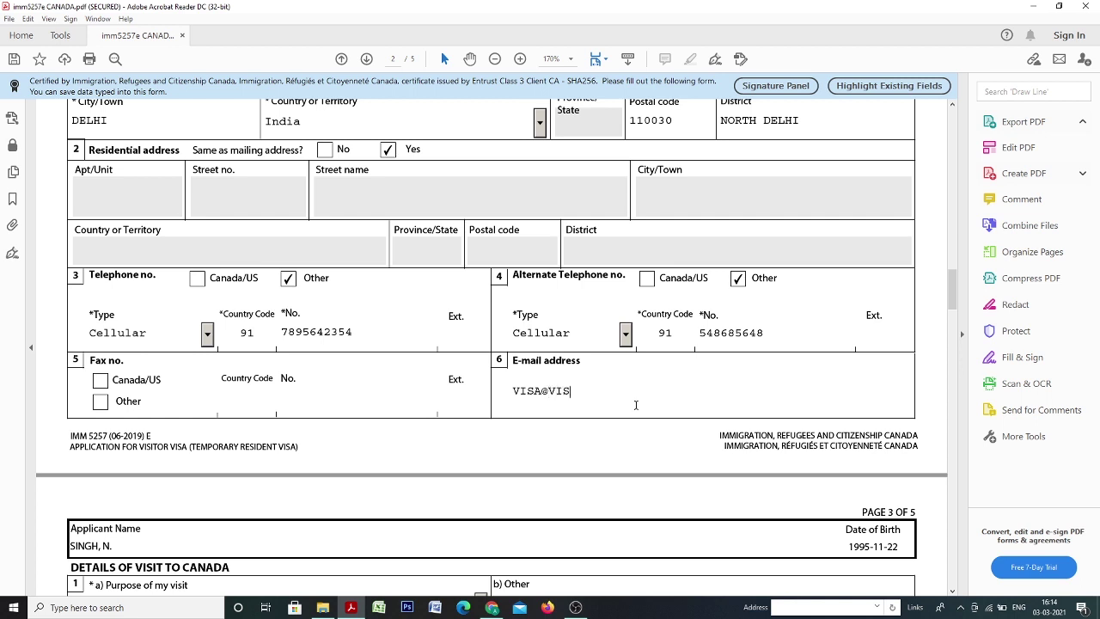
# Choose Tourism from the Purpose of my visit list on page 3.
pyautogui.scroll(-3, 580, 372)
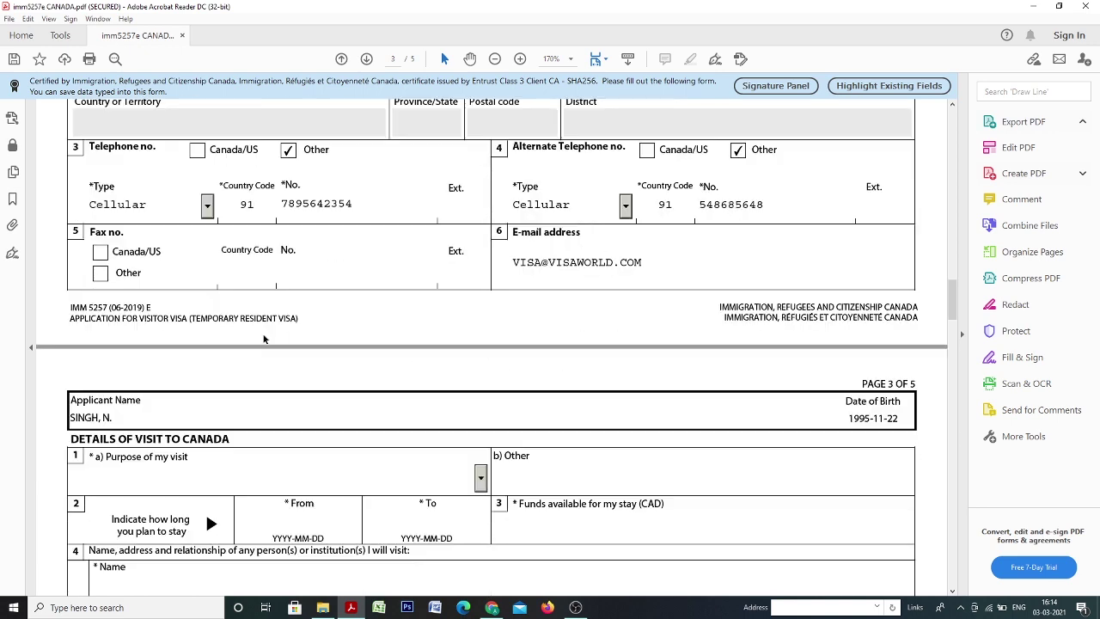
pyautogui.scroll(-5, 264, 338)
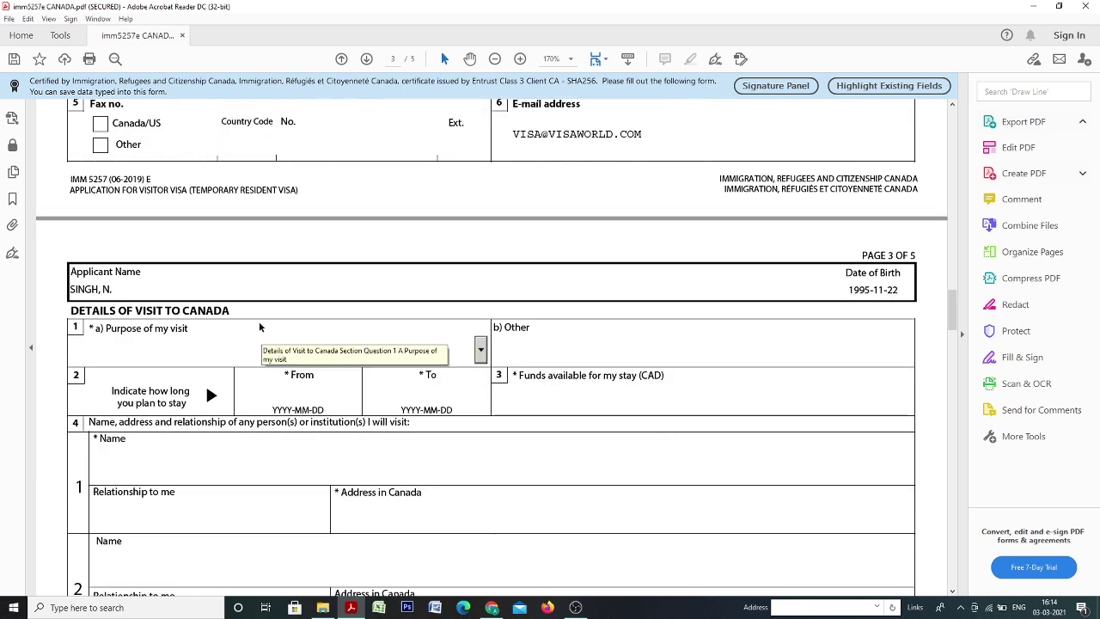
pyautogui.scroll(-2, 226, 222)
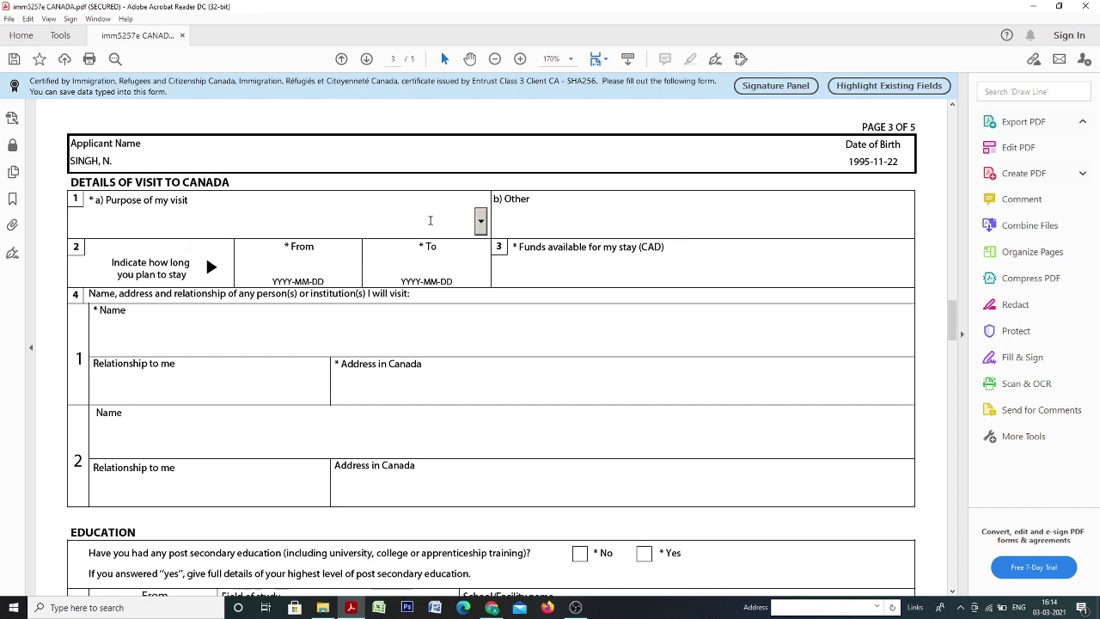
pyautogui.click(481, 220)
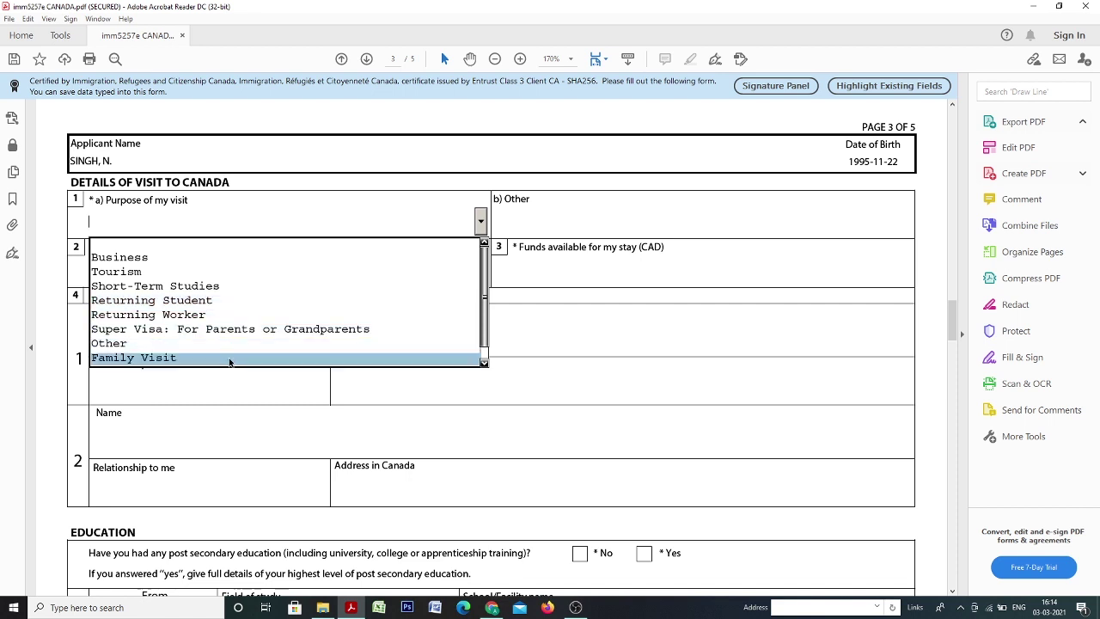
pyautogui.scroll(2, 199, 331)
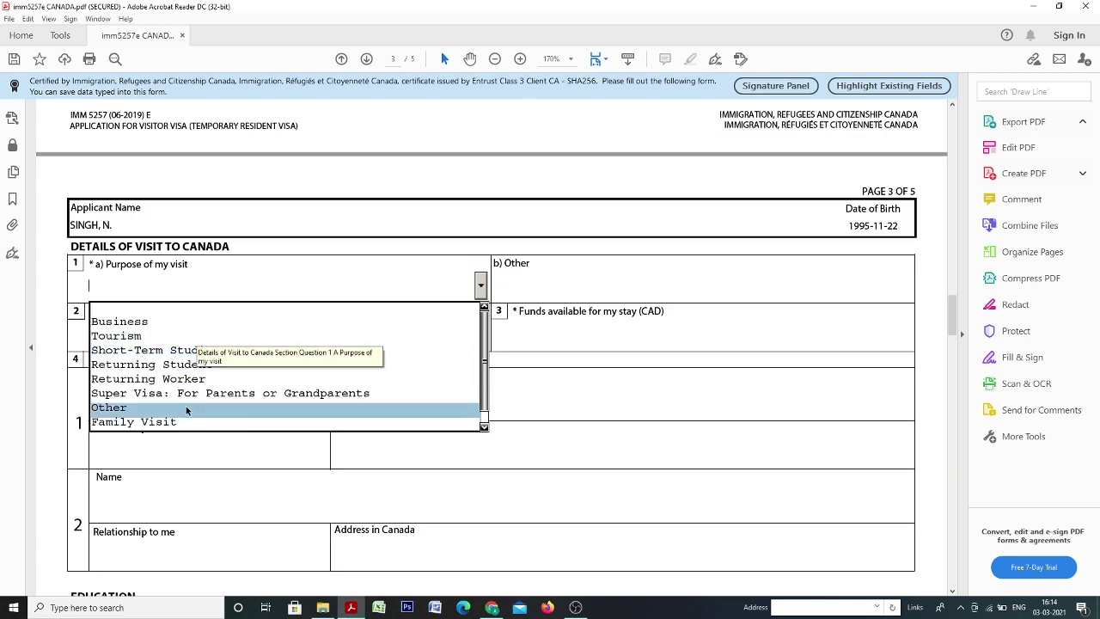
pyautogui.click(192, 335)
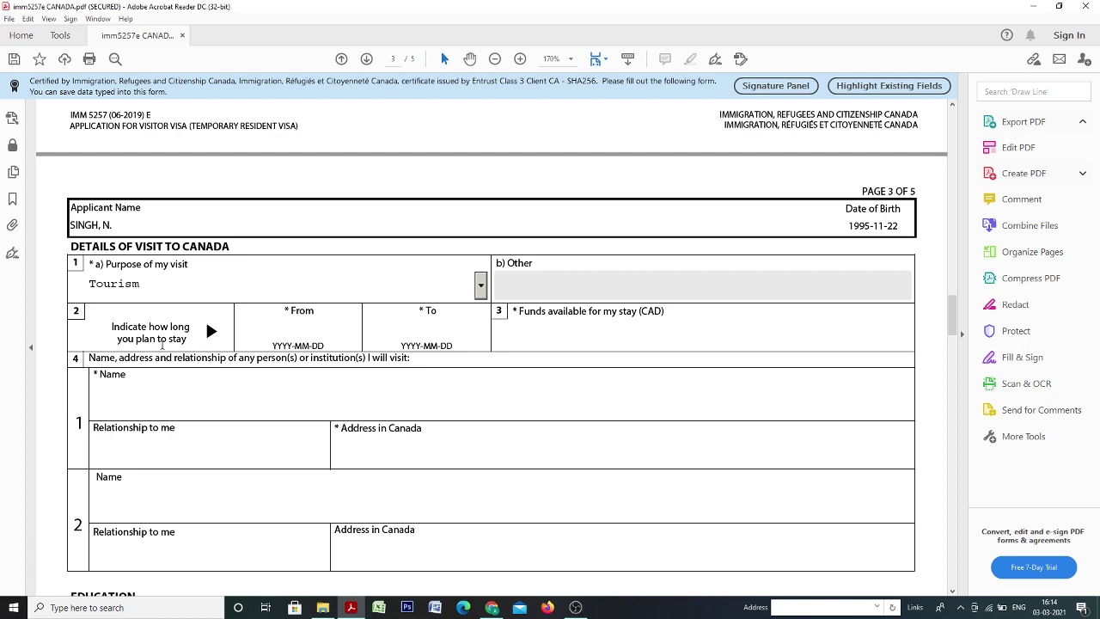
# Enter stay dates 2021-05-25 to 2021-06-15 and funds available of 5000.
pyautogui.click(298, 322)
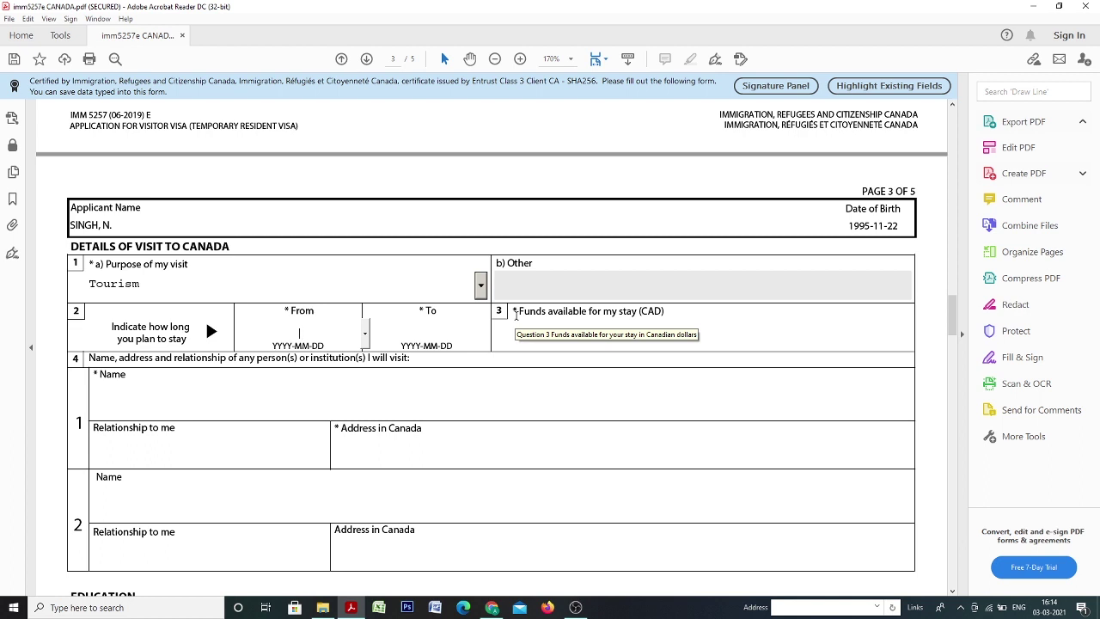
pyautogui.write('2021-05-25')
pyautogui.press('Tab')
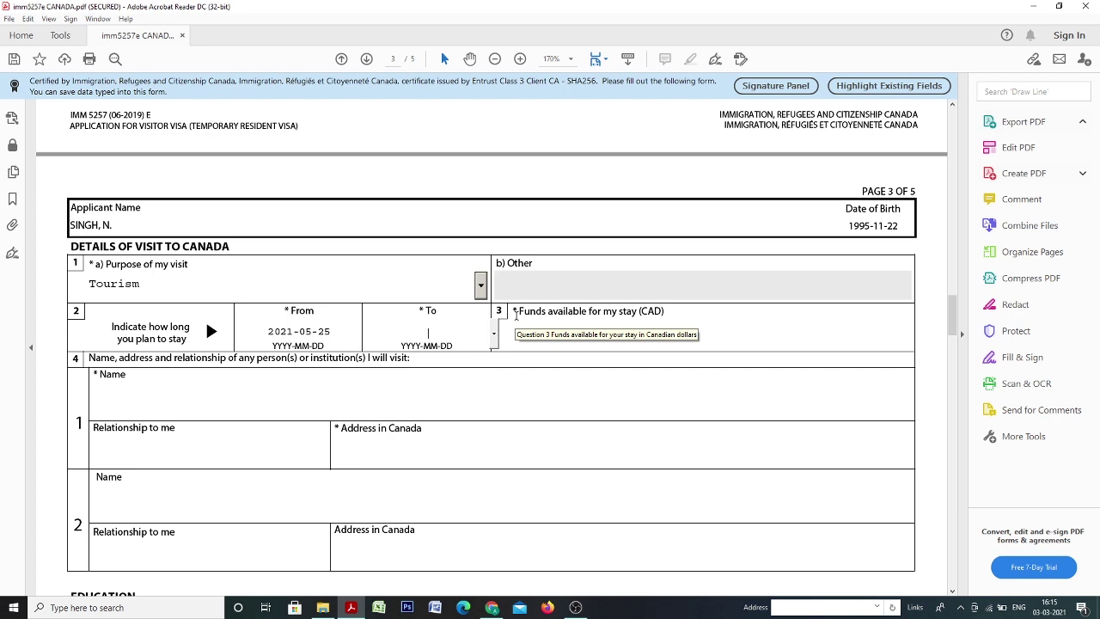
pyautogui.write('2021-06-15')
pyautogui.press('Tab')
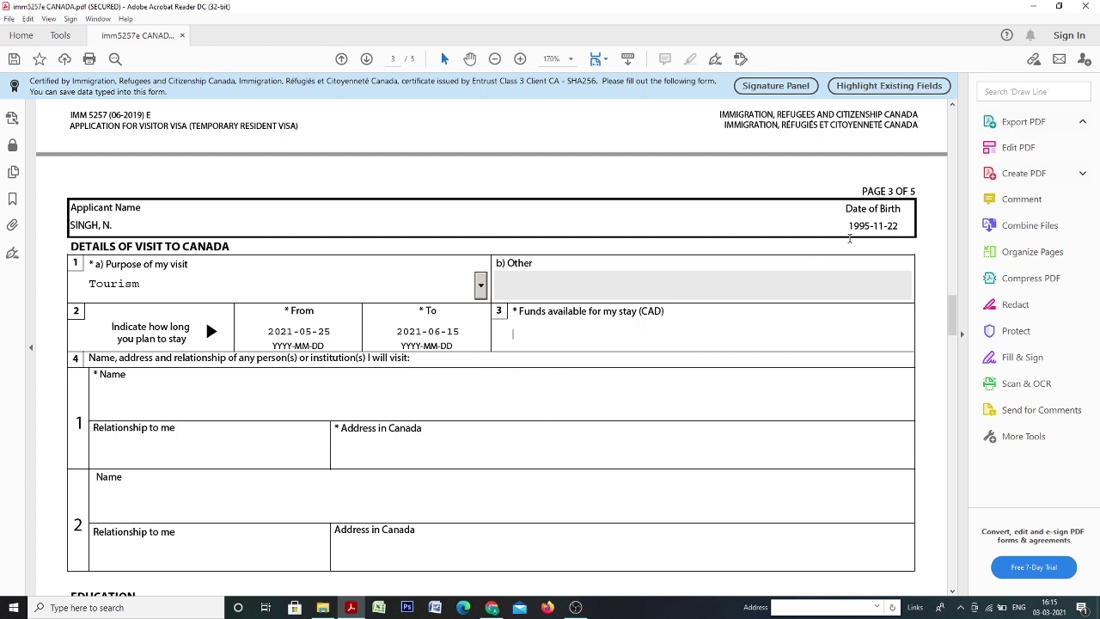
pyautogui.write('5000')
pyautogui.press('Return')
pyautogui.press('BackSpace')
pyautogui.press('Tab')
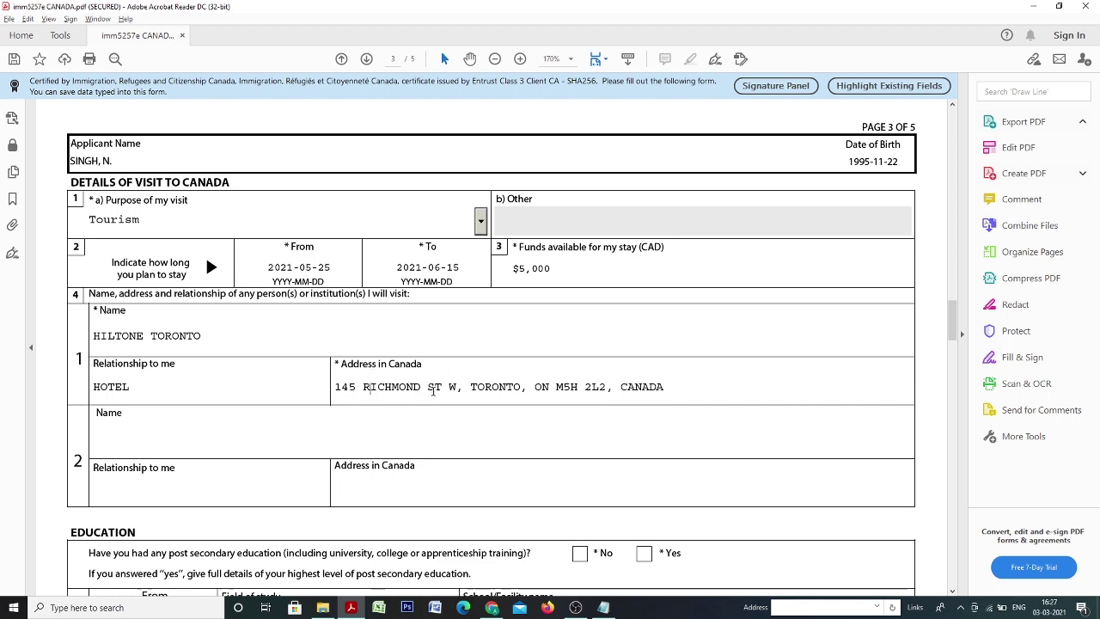
pyautogui.scroll(-1, 458, 435)
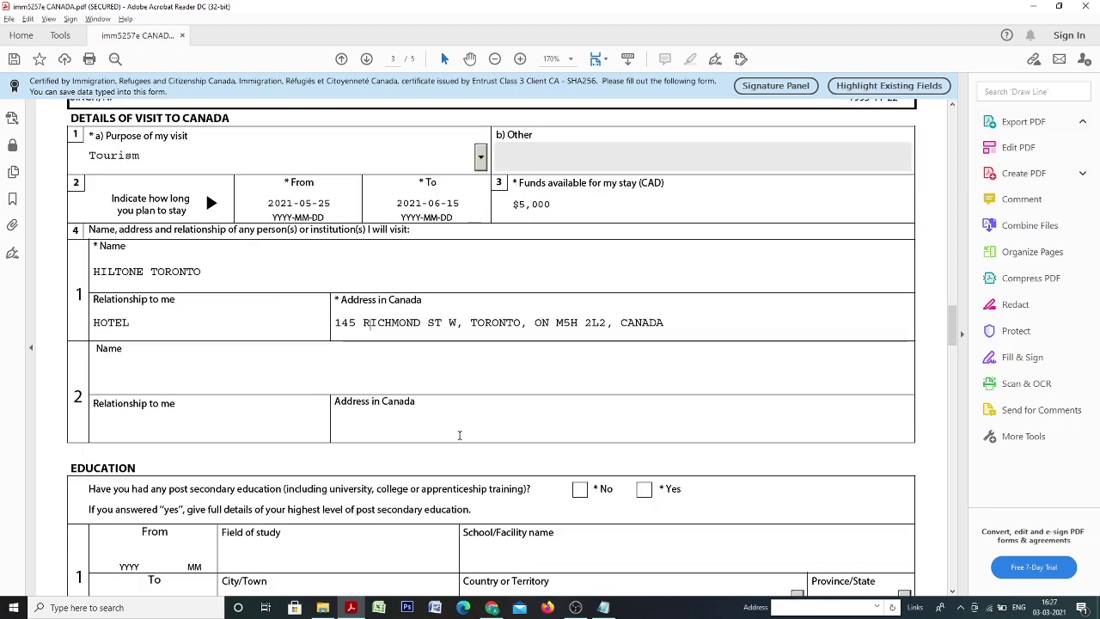
pyautogui.scroll(-1, 458, 434)
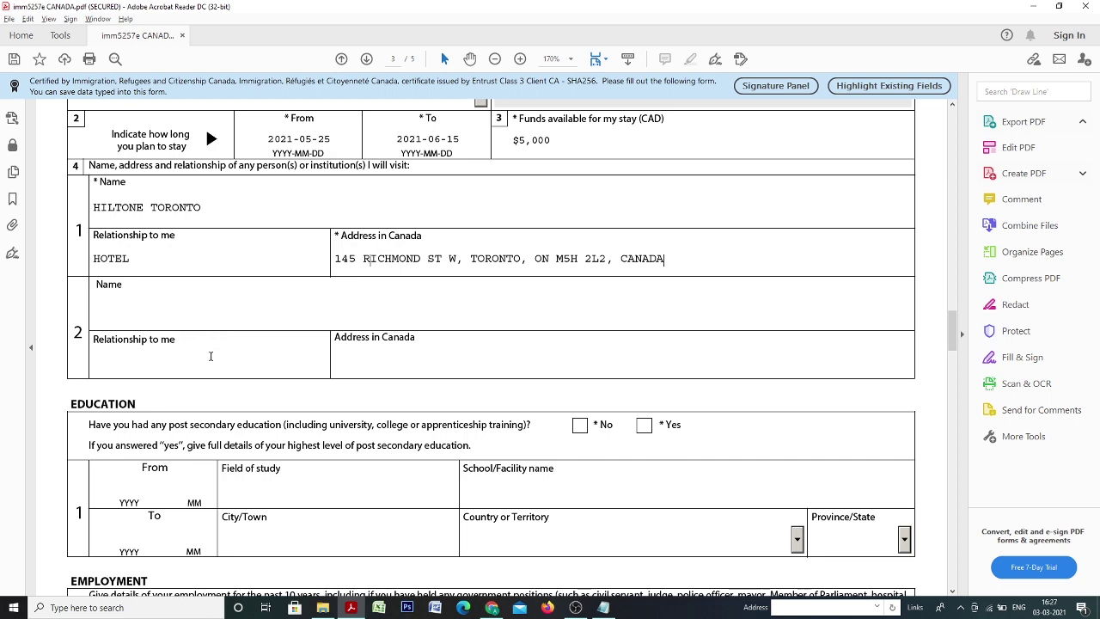
pyautogui.scroll(-1, 210, 369)
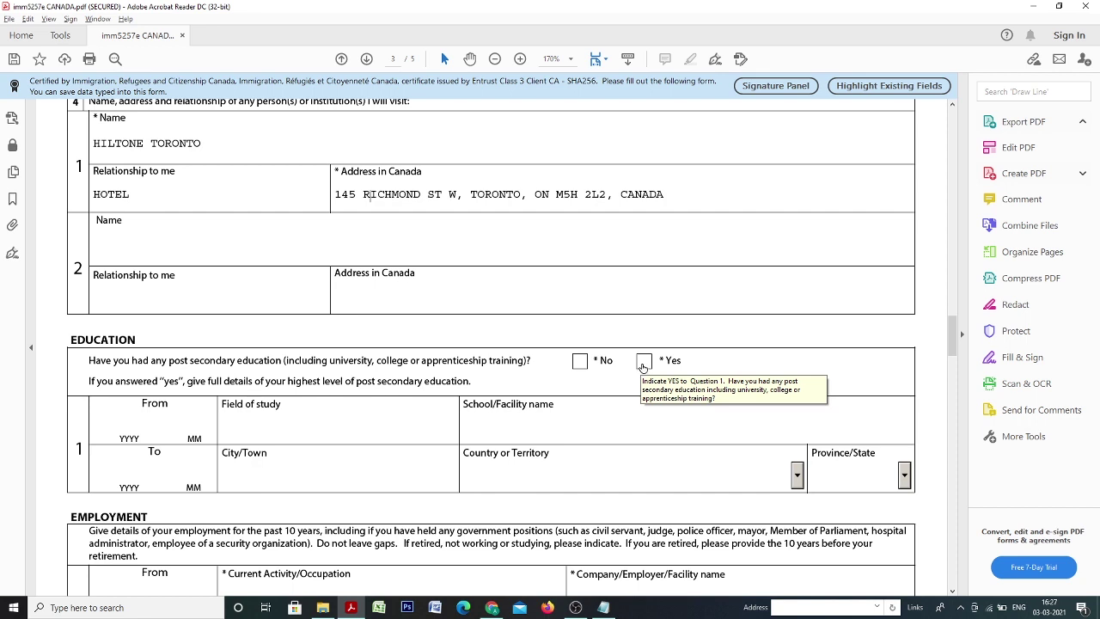
# Answer Yes to post-secondary education and enter From 2007-06, B.COM, at DELHI UNIVERSITY.
pyautogui.click(643, 362)
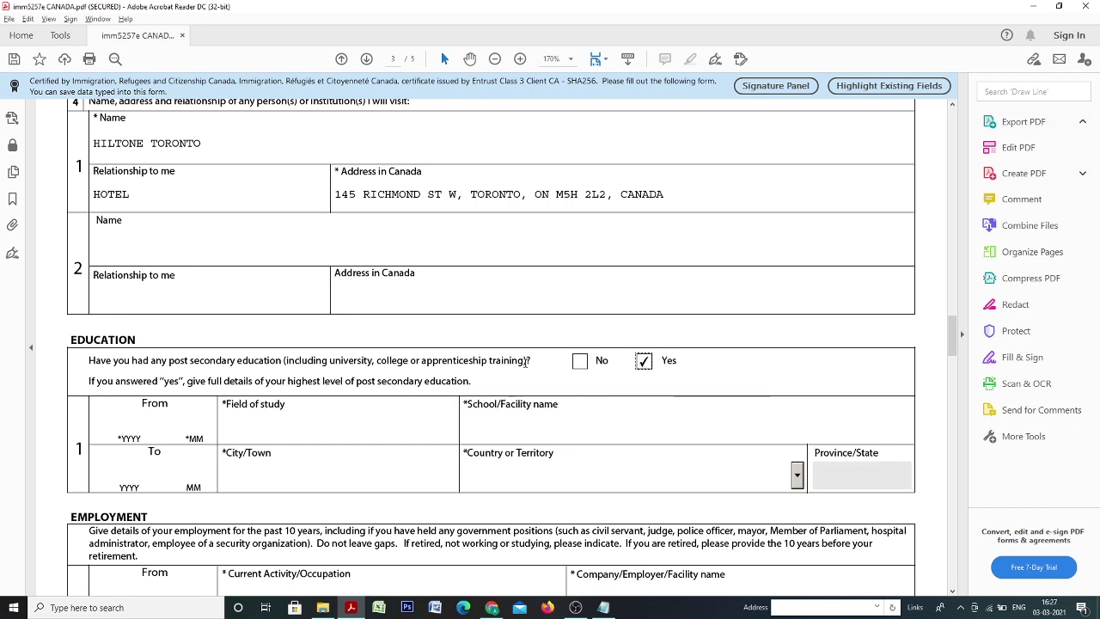
pyautogui.click(132, 418)
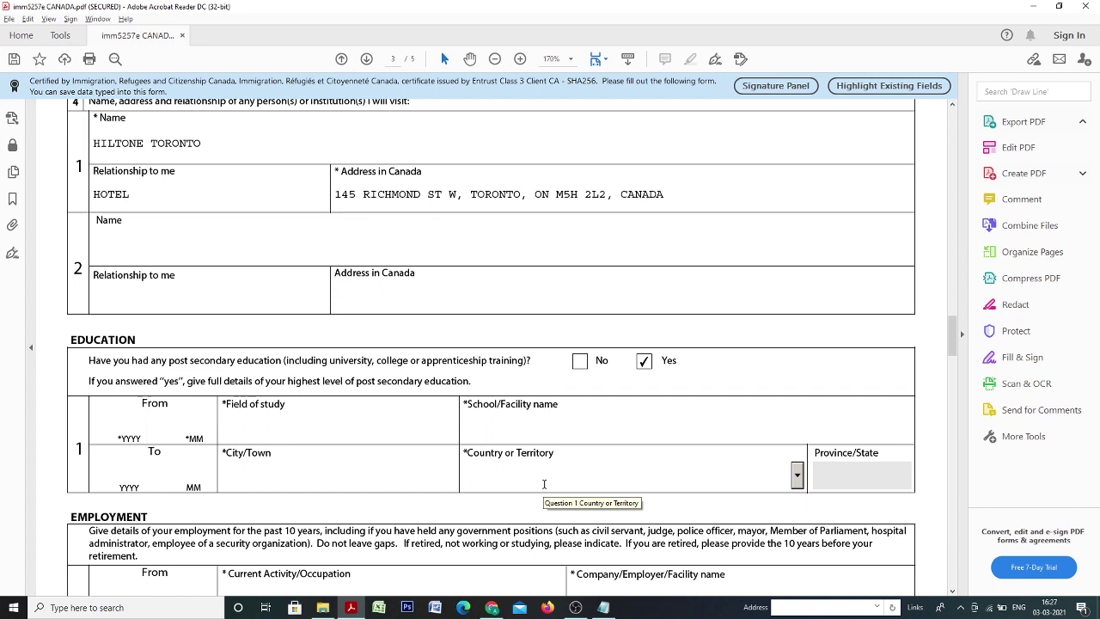
pyautogui.write('2007')
pyautogui.write('06')
pyautogui.write('B')
pyautogui.write('.COM')
pyautogui.press('BackSpace')
pyautogui.write('M')
pyautogui.write('DELHI')
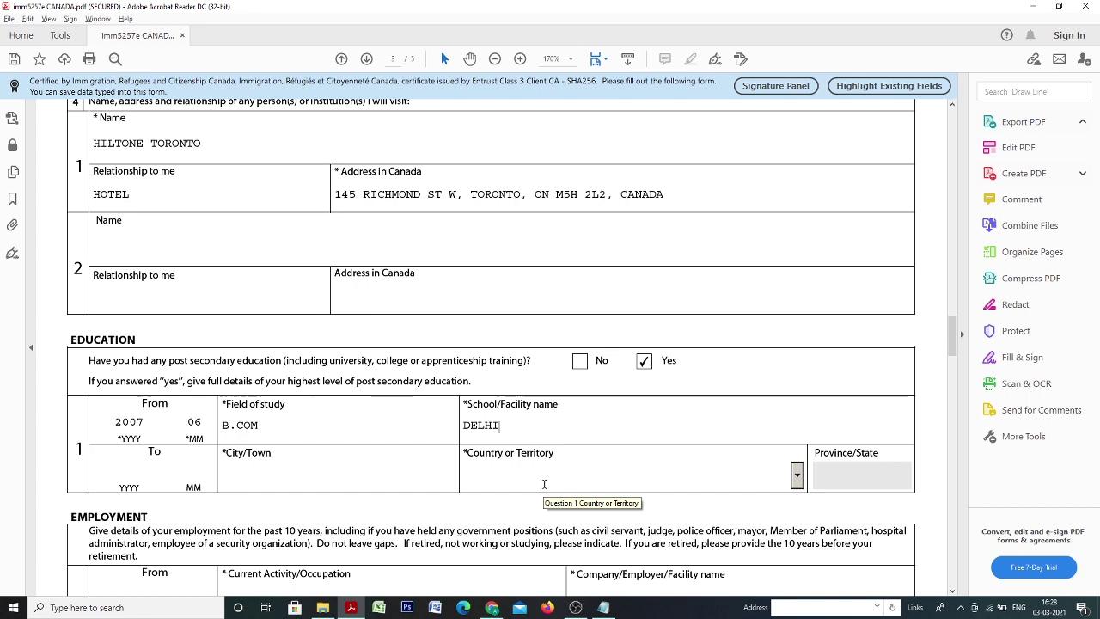
pyautogui.write(' UNIVERC')
pyautogui.press('BackSpace')
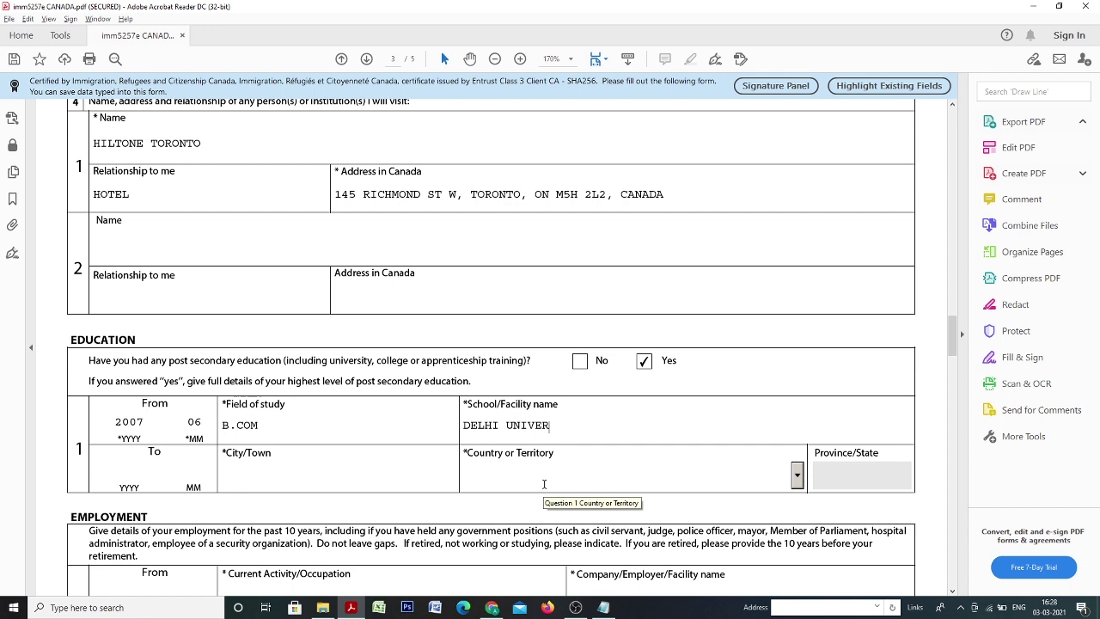
pyautogui.write('SITY')
# Enter the education end date 2010-04, city Delhi, and country India.
pyautogui.write('20')
pyautogui.write('10')
pyautogui.write('0')
pyautogui.write('4')
pyautogui.write('DELHI')
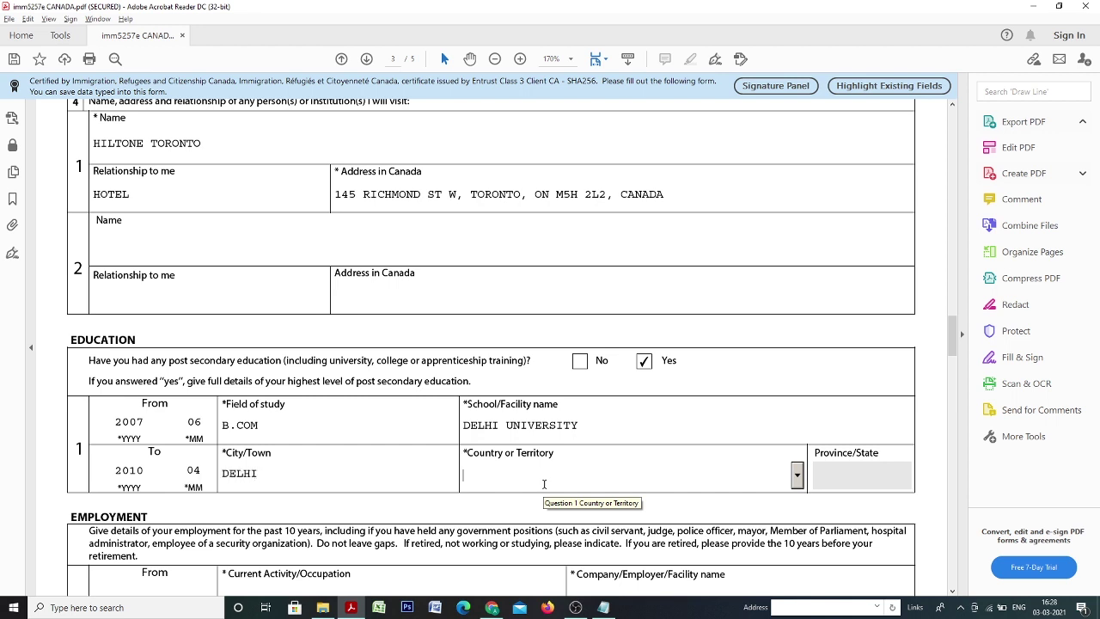
pyautogui.press('Tab')
pyautogui.write('N')
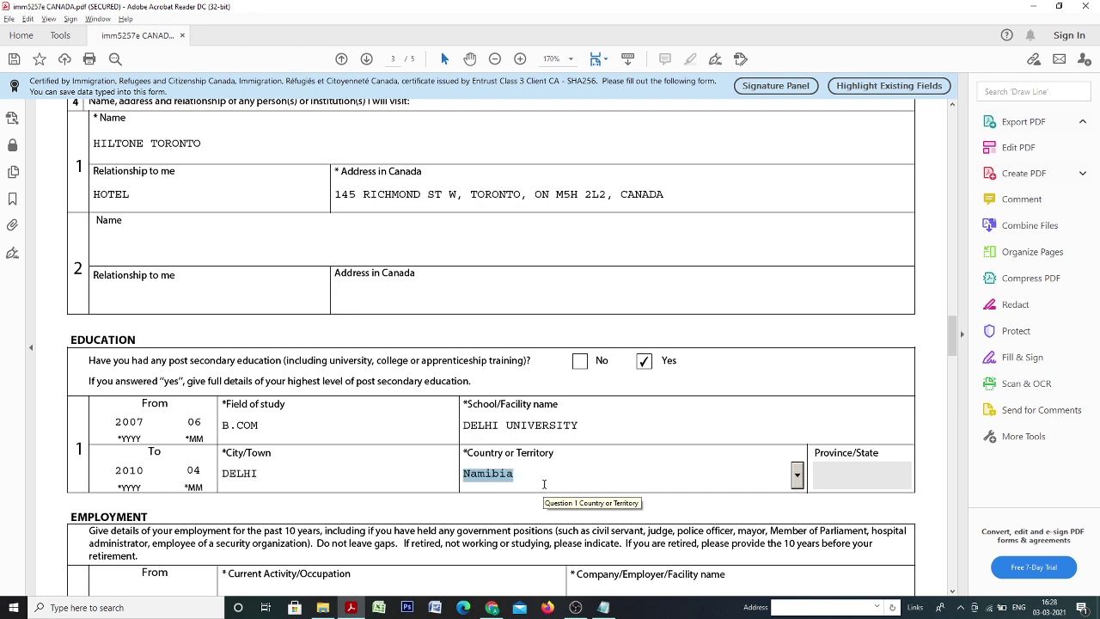
pyautogui.press('Down')
pyautogui.press('Down')
pyautogui.press('Down')
pyautogui.press('Down')
pyautogui.press('Down')
pyautogui.press('Down')
pyautogui.press('Down')
pyautogui.press('Down')
pyautogui.press('Down')
pyautogui.write('ii')
pyautogui.press('Tab')
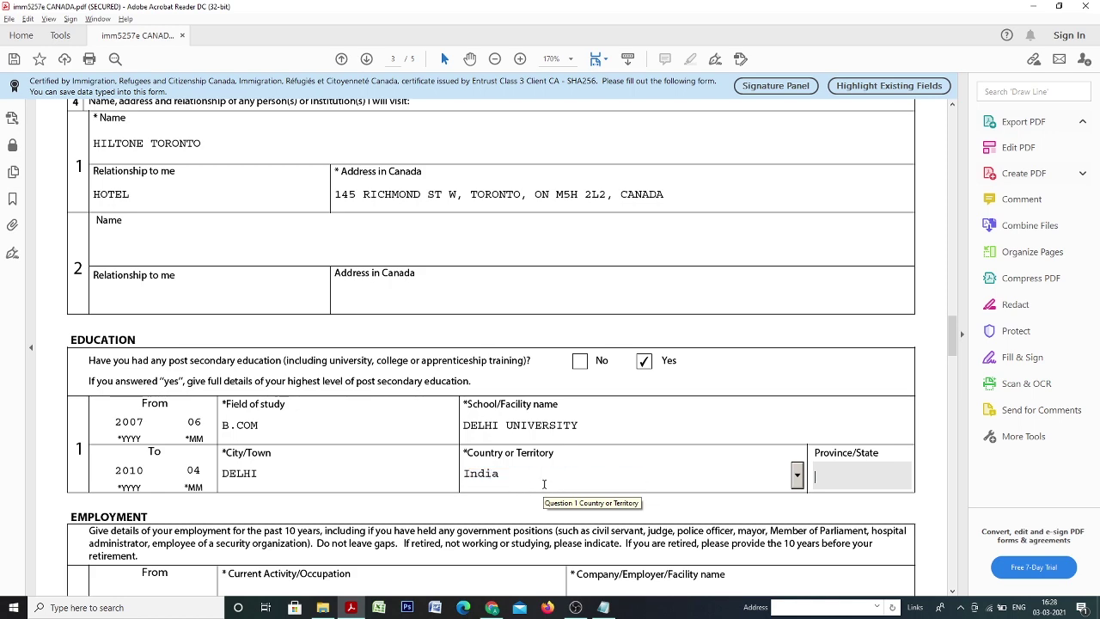
pyautogui.scroll(-3, 567, 471)
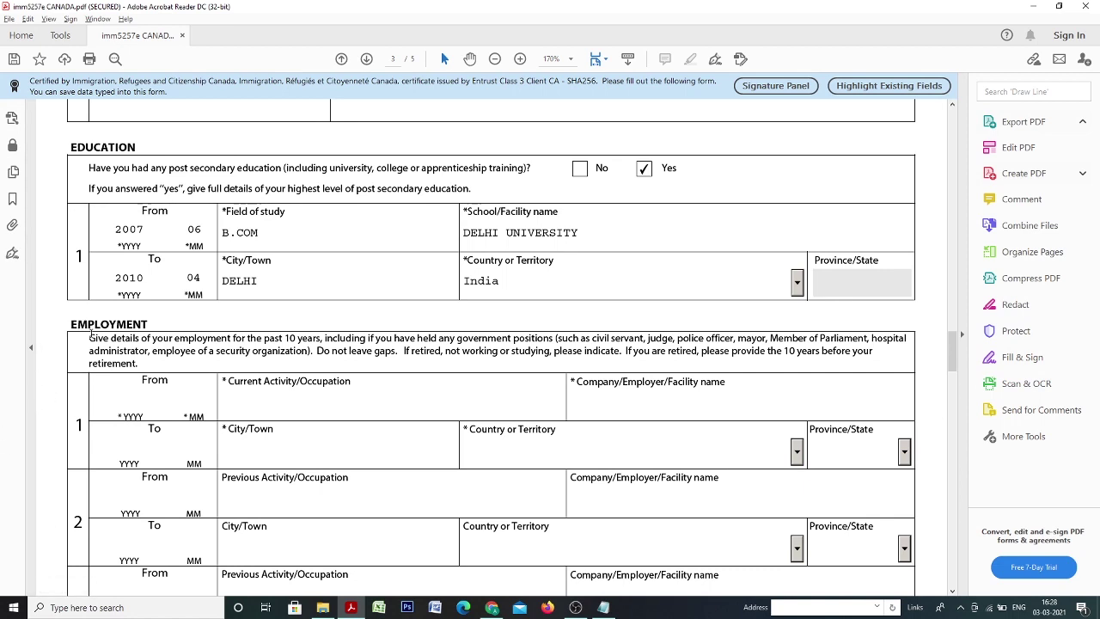
# Enter employment record 1 starting 2015-10 as BUSINESS at FIXWELL INDUSTRY.
pyautogui.scroll(-1, 207, 357)
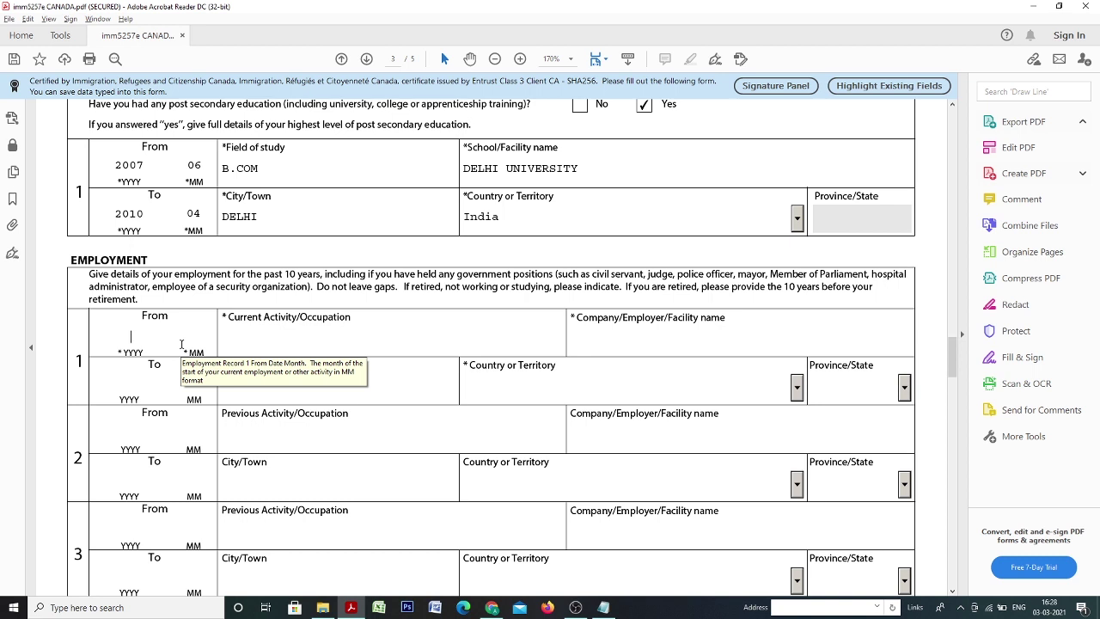
pyautogui.write('2015')
pyautogui.write('1')
pyautogui.write('0')
pyautogui.write('BU')
pyautogui.write('SIN')
pyautogui.write('ESS')
pyautogui.write('FI')
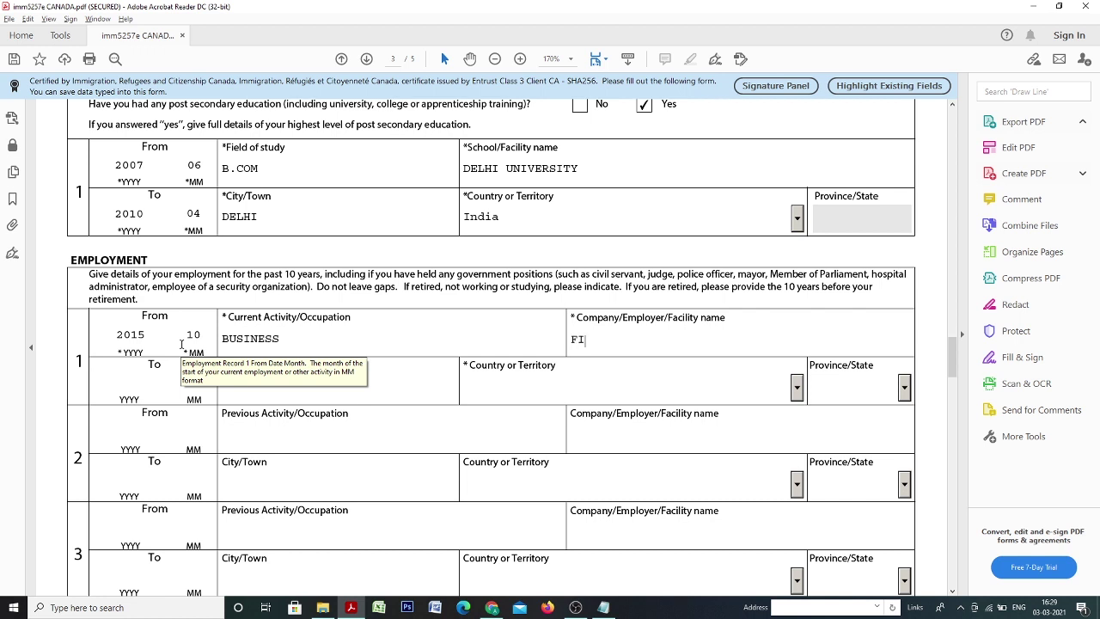
pyautogui.write('XWELL INDUSTRY')
pyautogui.press('Tab')
# Set the employment city to DELHI and country to India, then scroll to page 4.
pyautogui.scroll(-3, 287, 374)
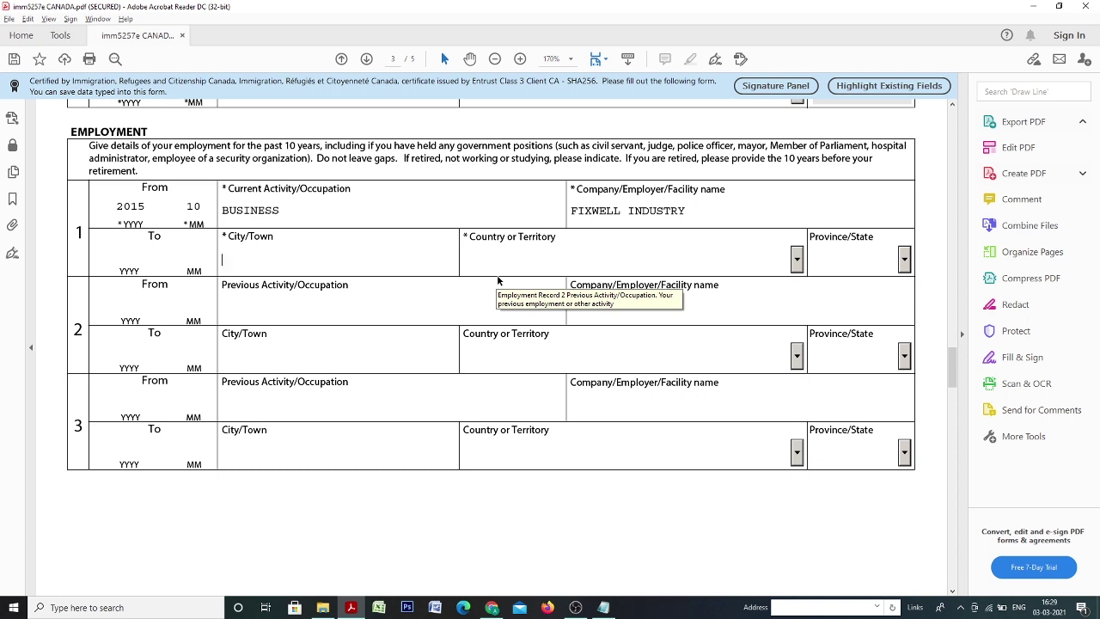
pyautogui.write('DELHI')
pyautogui.press('Tab')
pyautogui.press('n')
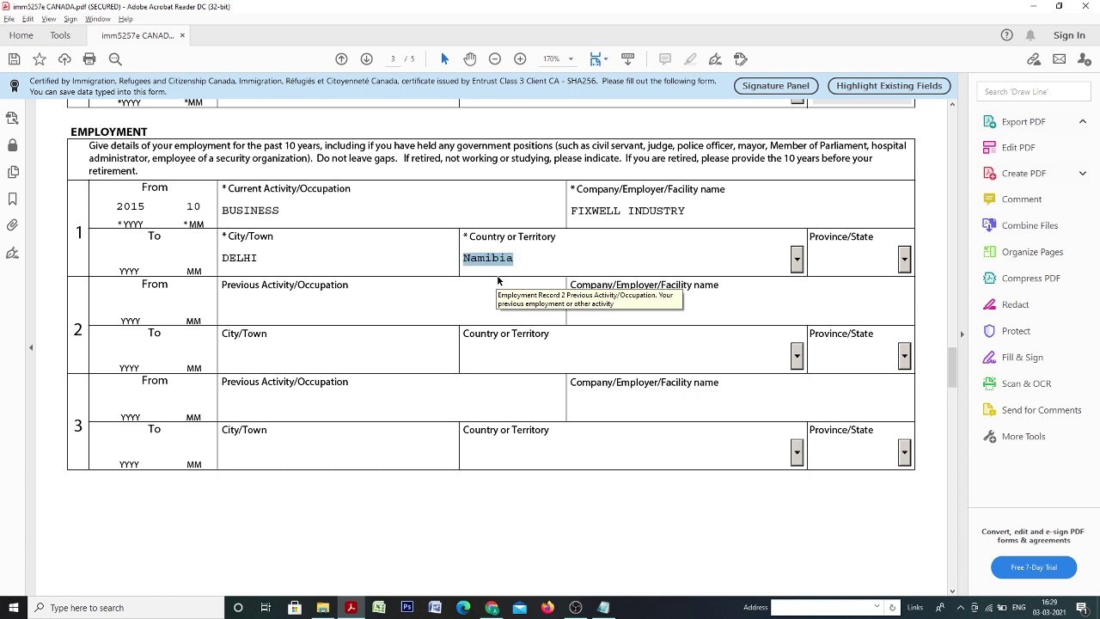
pyautogui.press('n')
pyautogui.press('i')
pyautogui.press('i')
pyautogui.press('Tab')
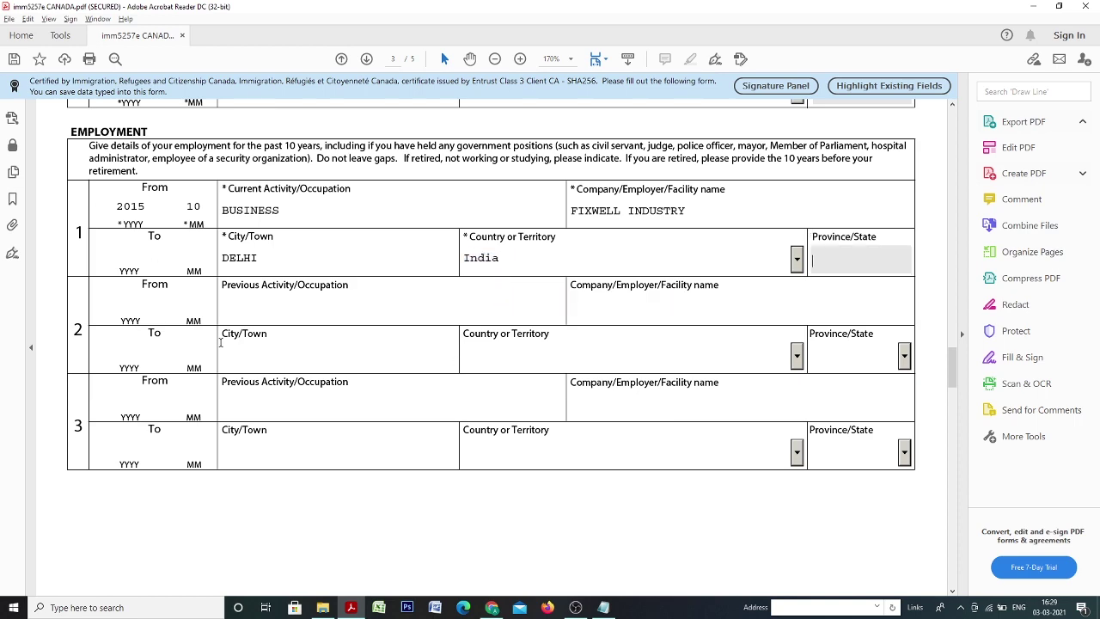
pyautogui.scroll(-5, 398, 308)
pyautogui.scroll(-4, 381, 410)
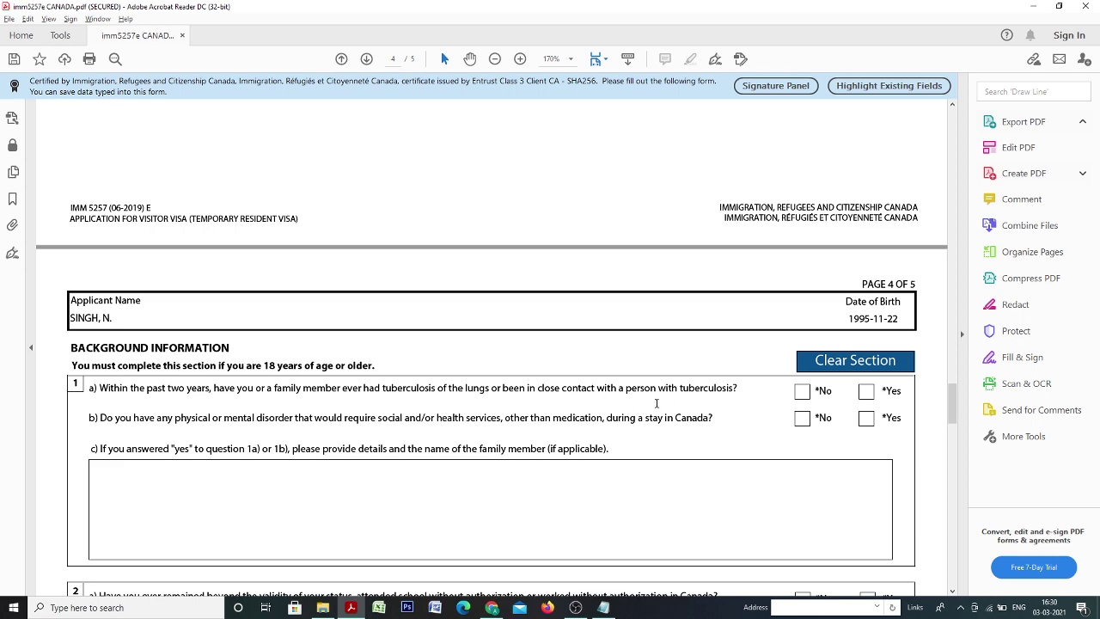
# Tick No for tuberculosis question 1a and physical or mental disorder question 1b.
pyautogui.scroll(-3, 659, 370)
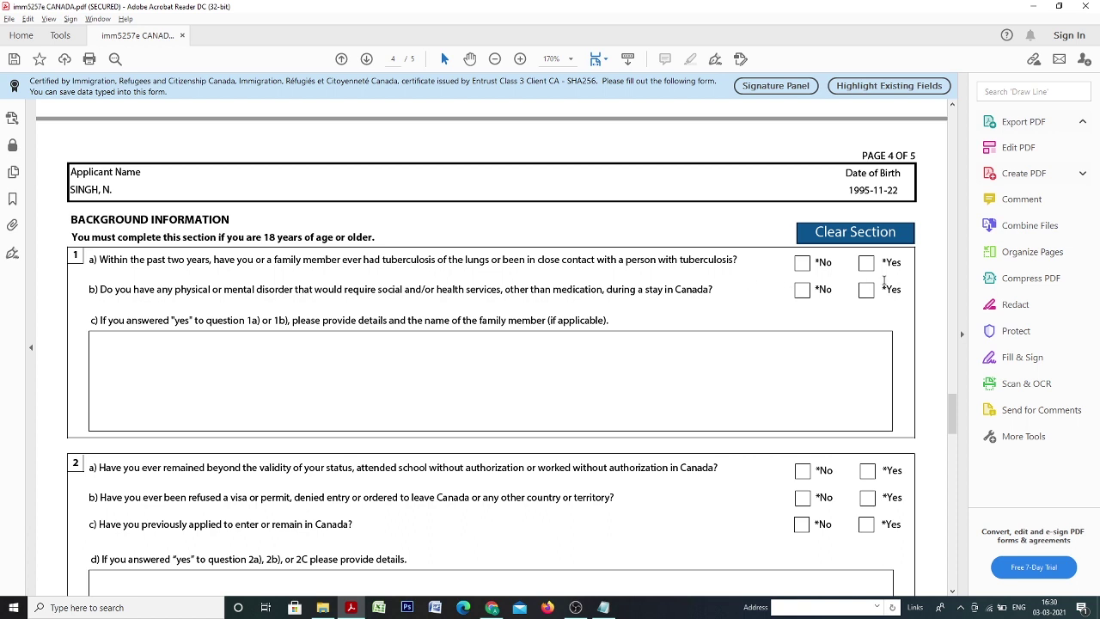
pyautogui.click(801, 265)
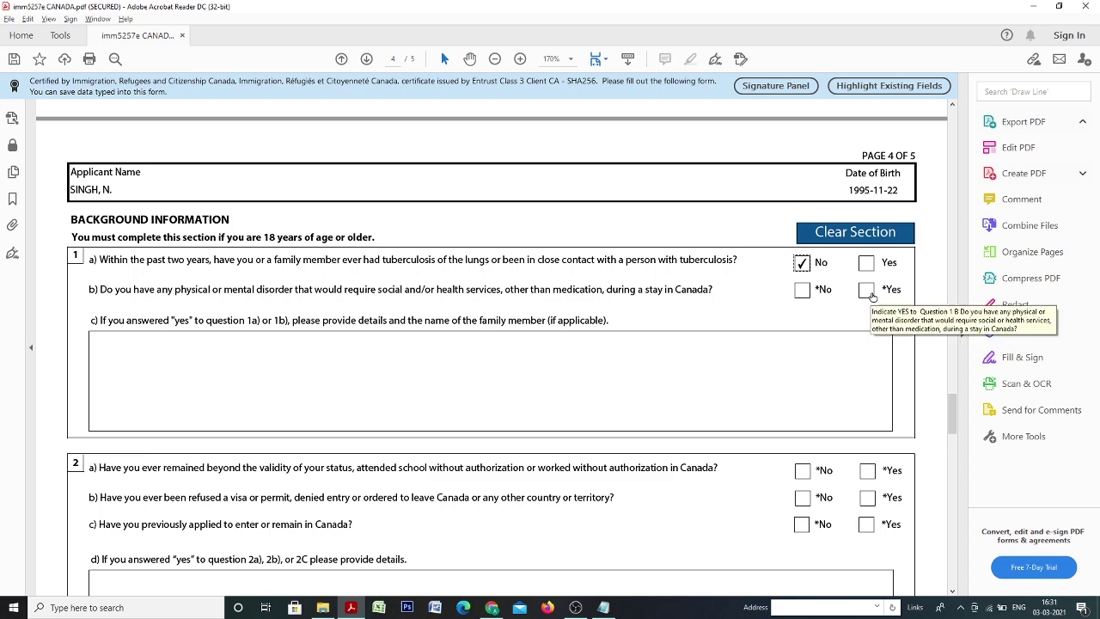
pyautogui.click(802, 290)
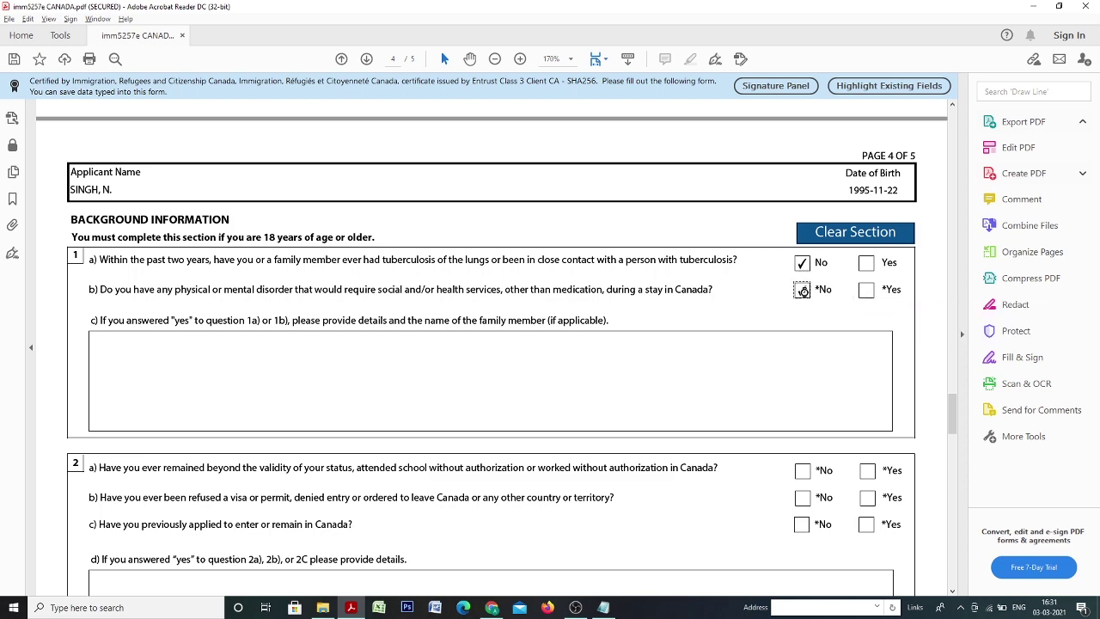
# Tick No for questions 2a, 2b and 2c, correcting the mistaken Yes ticks.
pyautogui.scroll(-3, 613, 311)
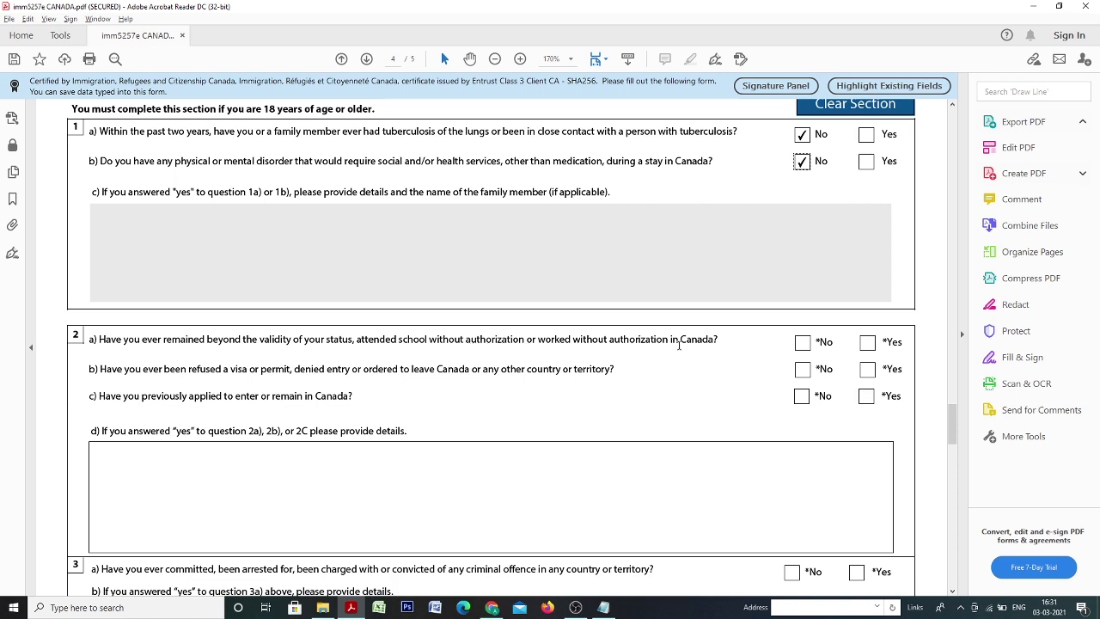
pyautogui.click(802, 347)
pyautogui.click(867, 370)
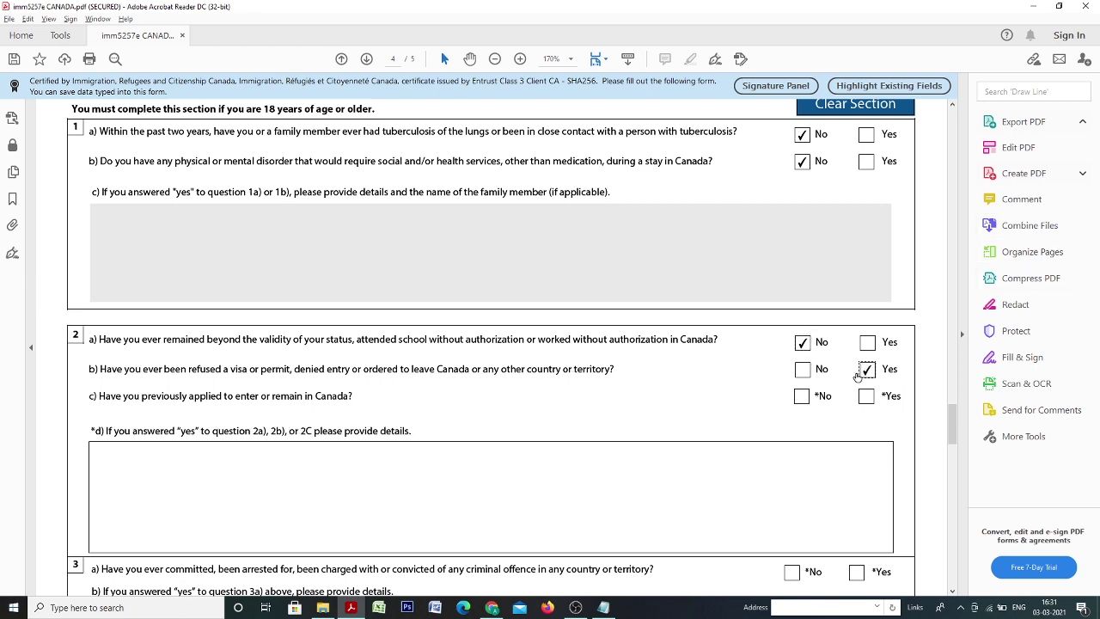
pyautogui.click(802, 371)
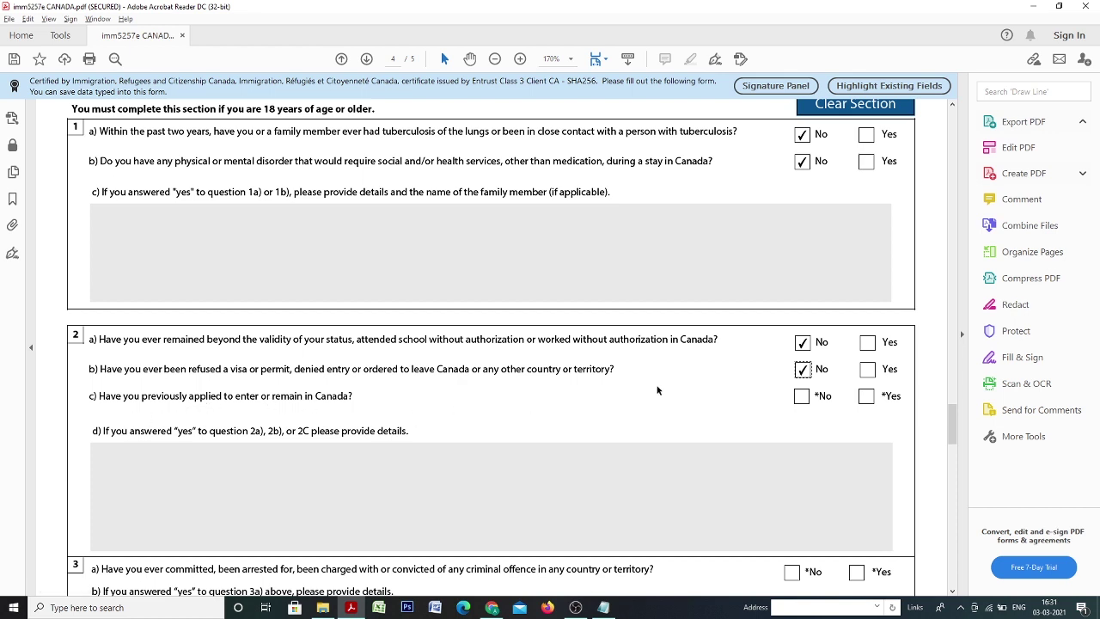
pyautogui.click(866, 397)
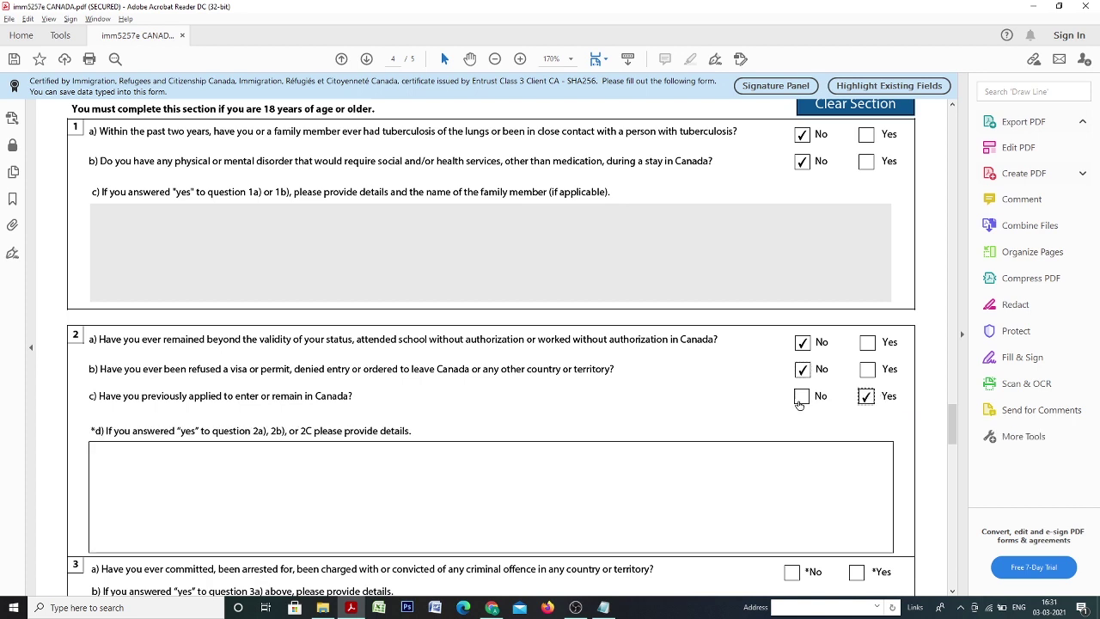
pyautogui.click(801, 400)
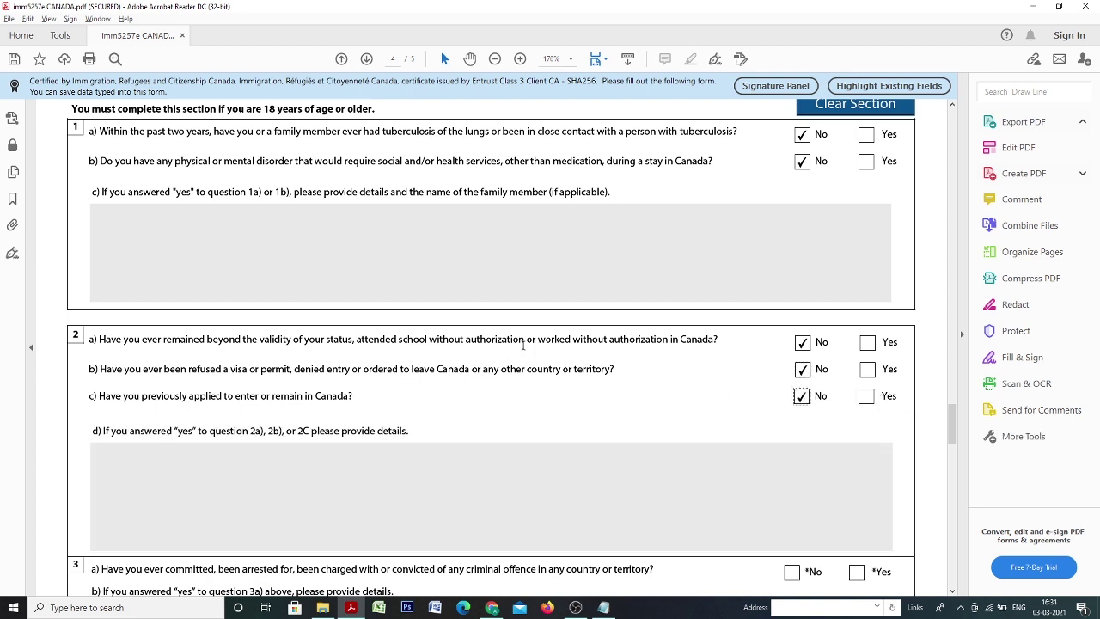
# Tick No for criminal offence question 3a and military service question 4a.
pyautogui.scroll(-5, 522, 343)
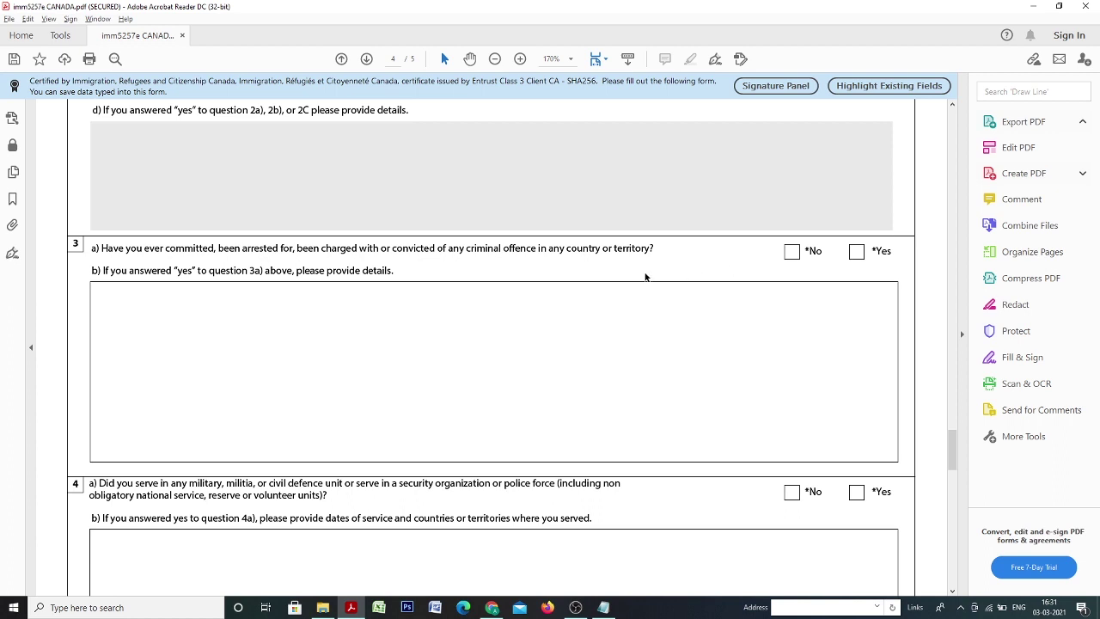
pyautogui.click(792, 251)
pyautogui.scroll(-3, 599, 257)
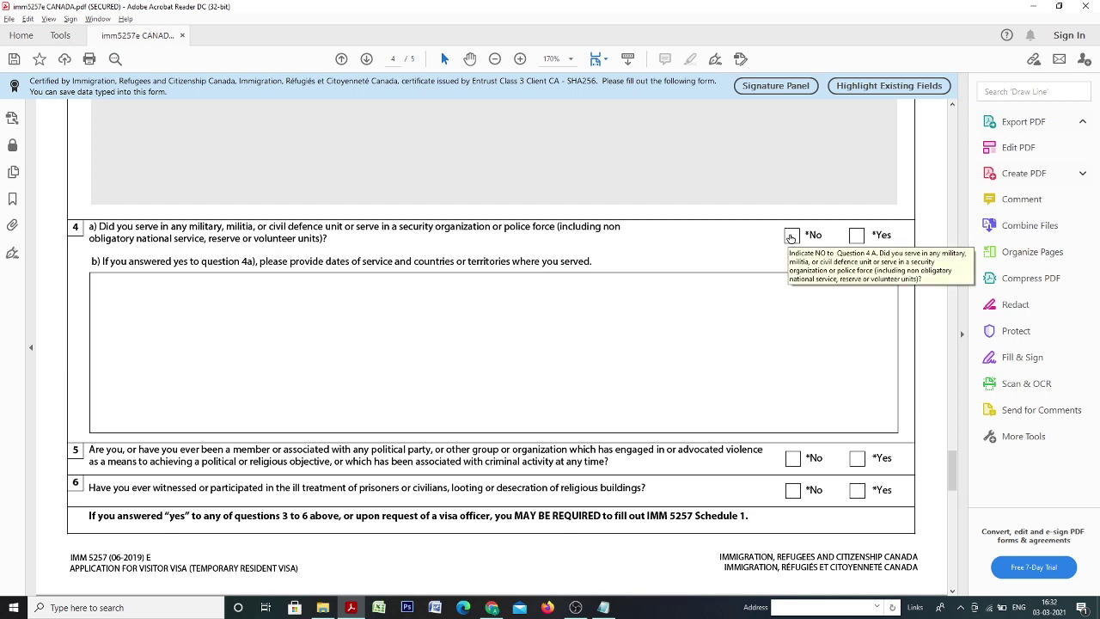
pyautogui.click(792, 237)
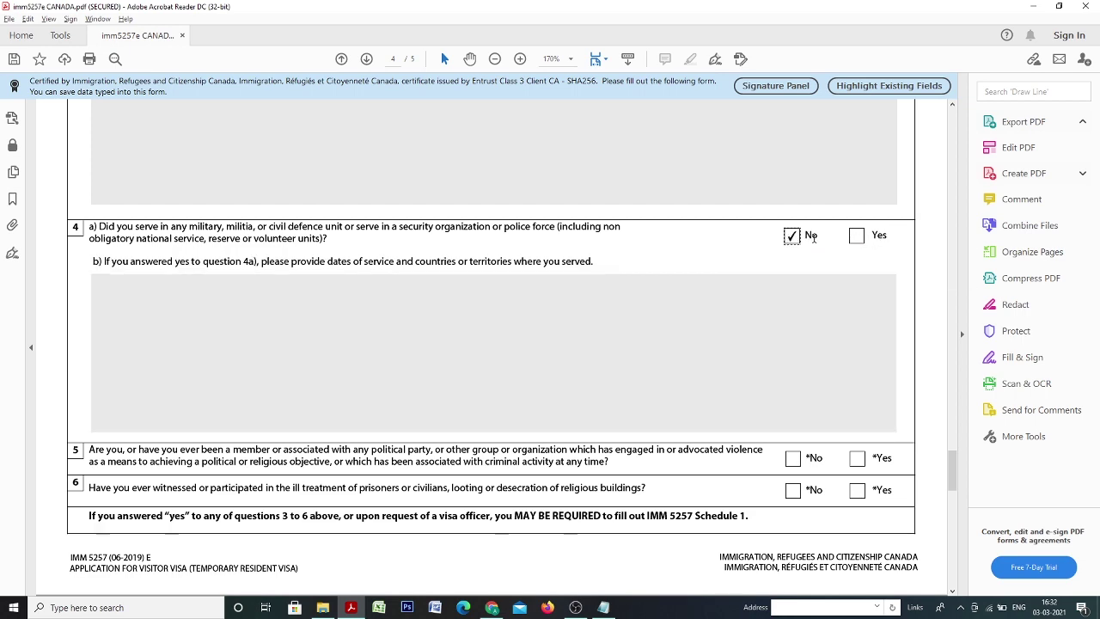
pyautogui.scroll(-5, 812, 238)
pyautogui.scroll(1, 111, 220)
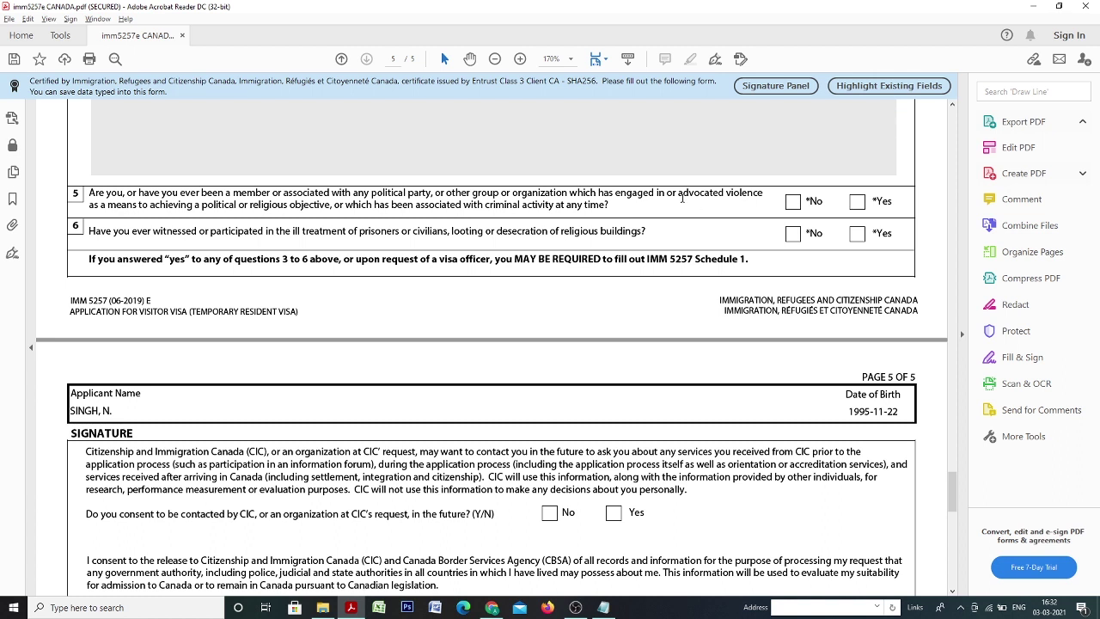
# Tick No for question 5 on violent groups and question 6 on ill treatment.
pyautogui.click(794, 202)
pyautogui.click(793, 234)
pyautogui.scroll(3, 762, 257)
pyautogui.scroll(-3, 761, 257)
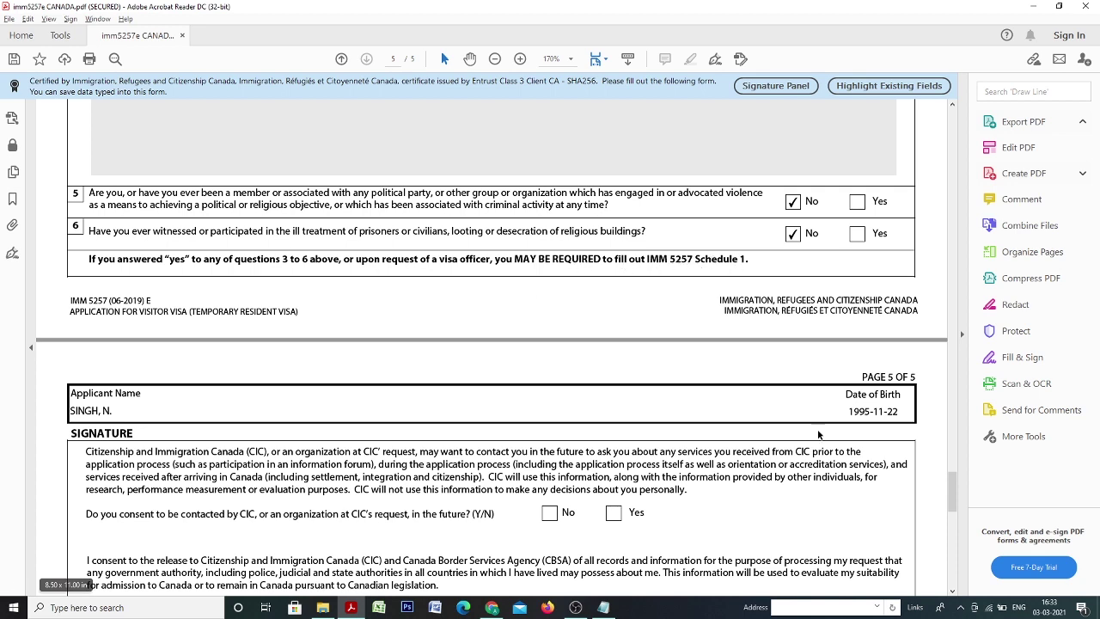
pyautogui.scroll(-3, 313, 356)
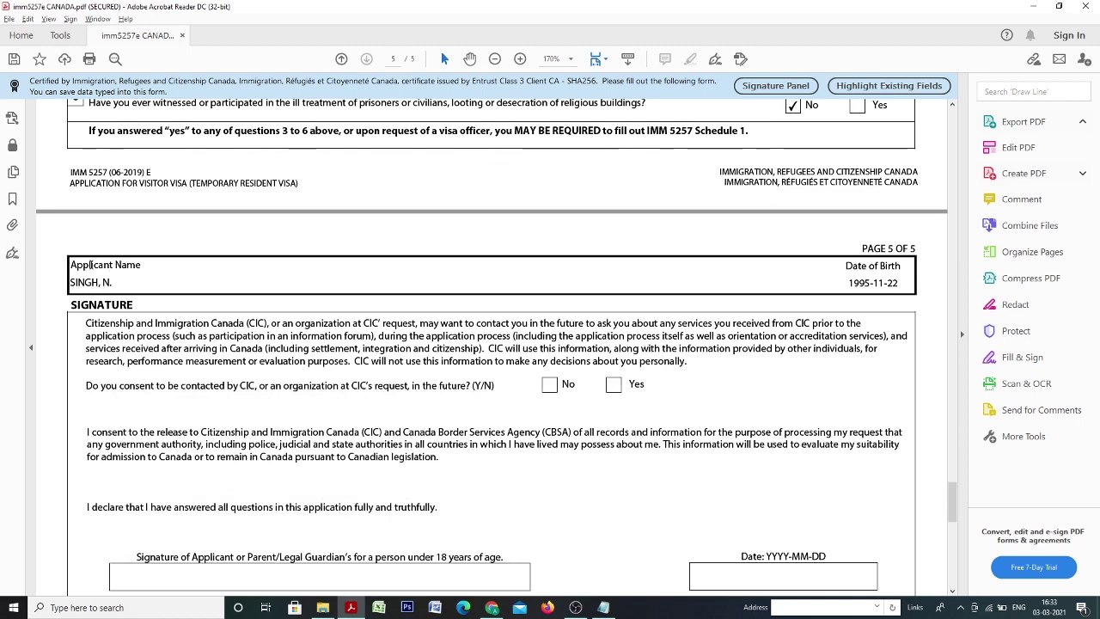
# Answer Yes to consenting to future contact by CIC.
pyautogui.scroll(-3, 701, 329)
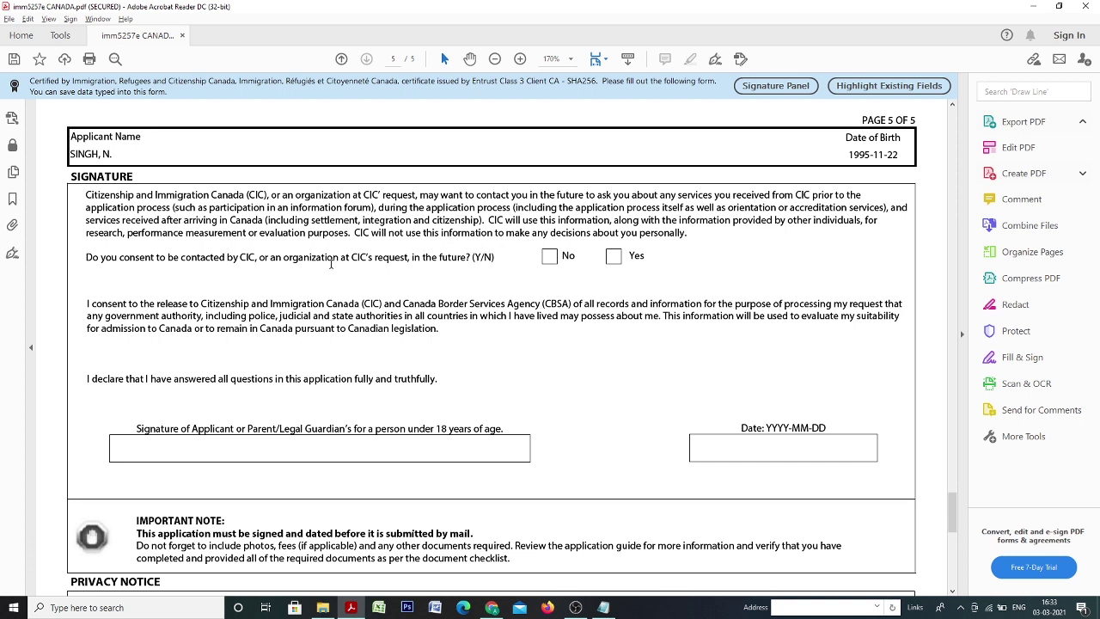
pyautogui.click(613, 258)
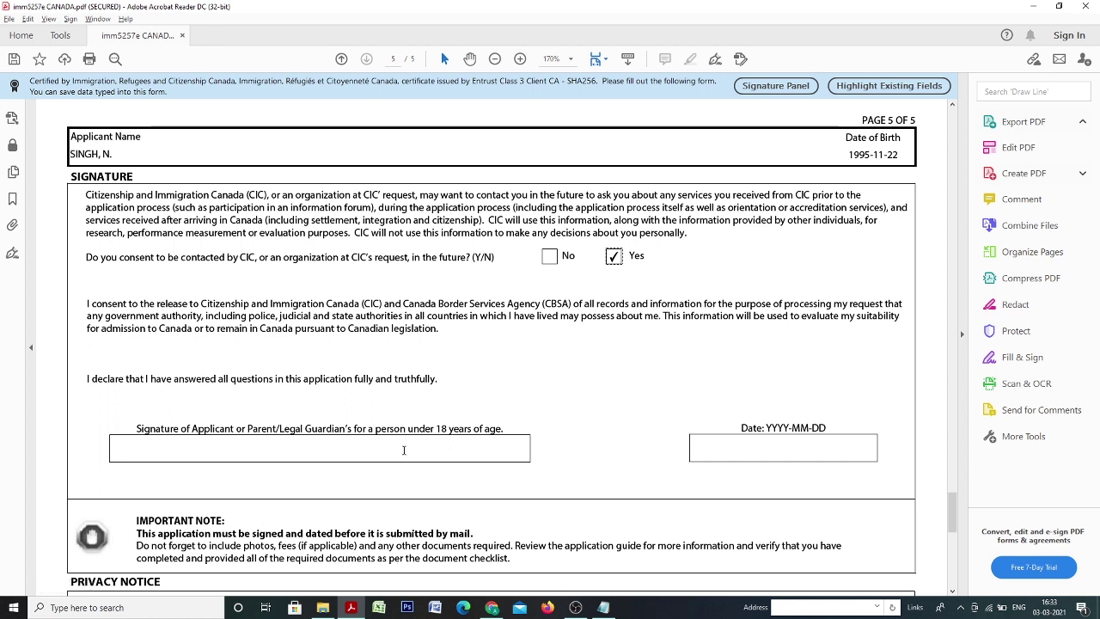
pyautogui.click(328, 454)
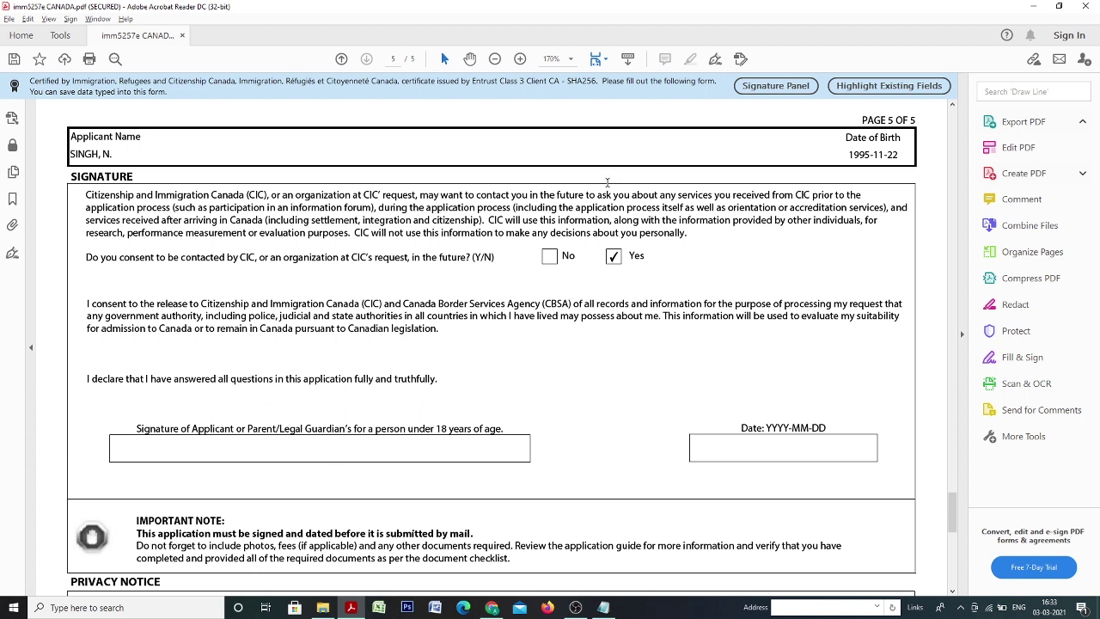
pyautogui.click(549, 256)
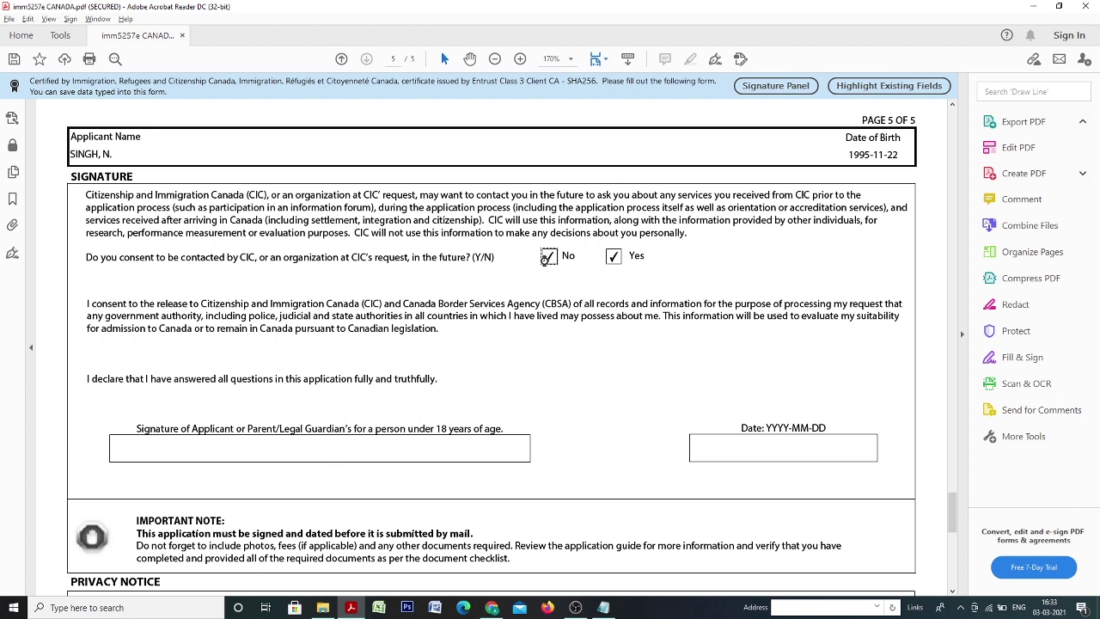
pyautogui.click(615, 259)
# Type the applicant's name as the signature and enter the date 2021-03-03.
pyautogui.click(236, 451)
pyautogui.press('Tab')
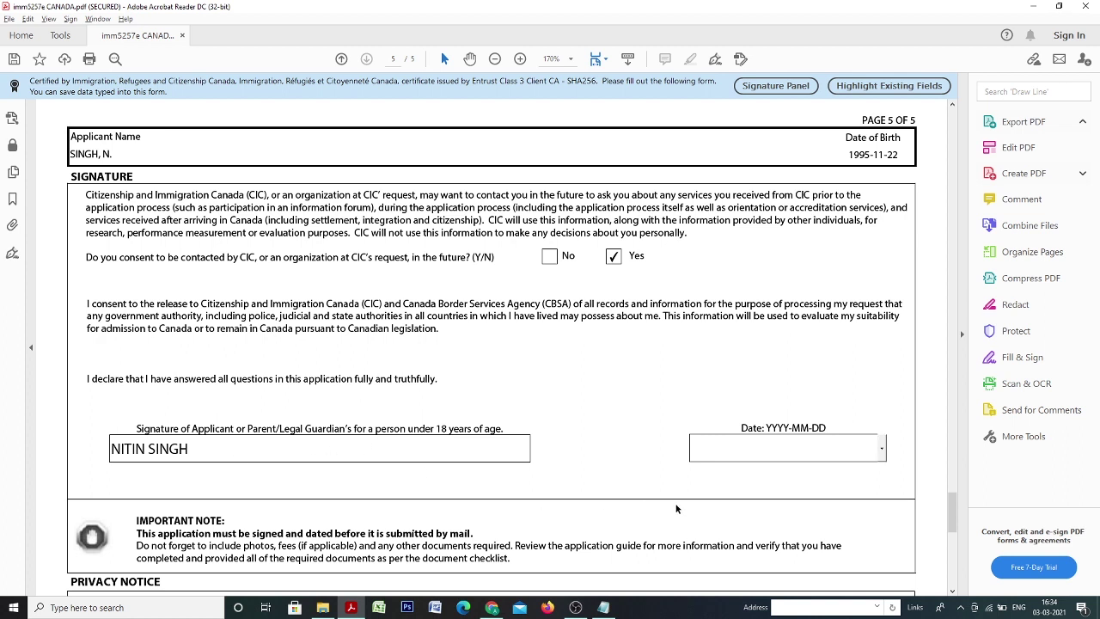
pyautogui.write('2021')
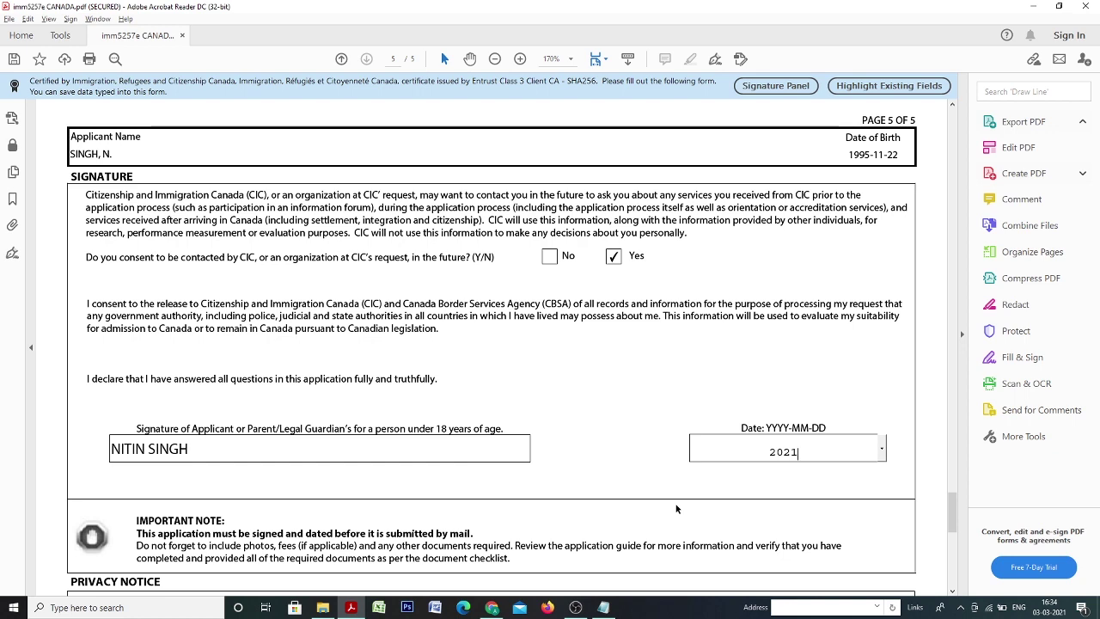
pyautogui.write('-03-03')
pyautogui.press('Tab')
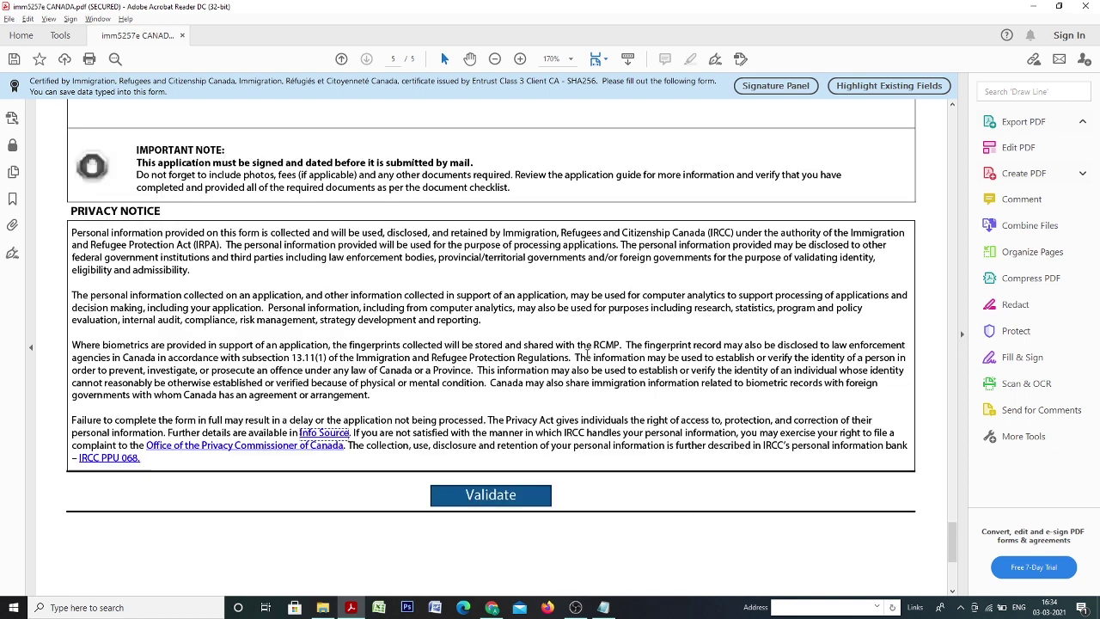
# Scroll through all five pages of the filled form down to the Privacy Notice and Validate button.
pyautogui.scroll(3, 501, 514)
pyautogui.scroll(20, 452, 487)
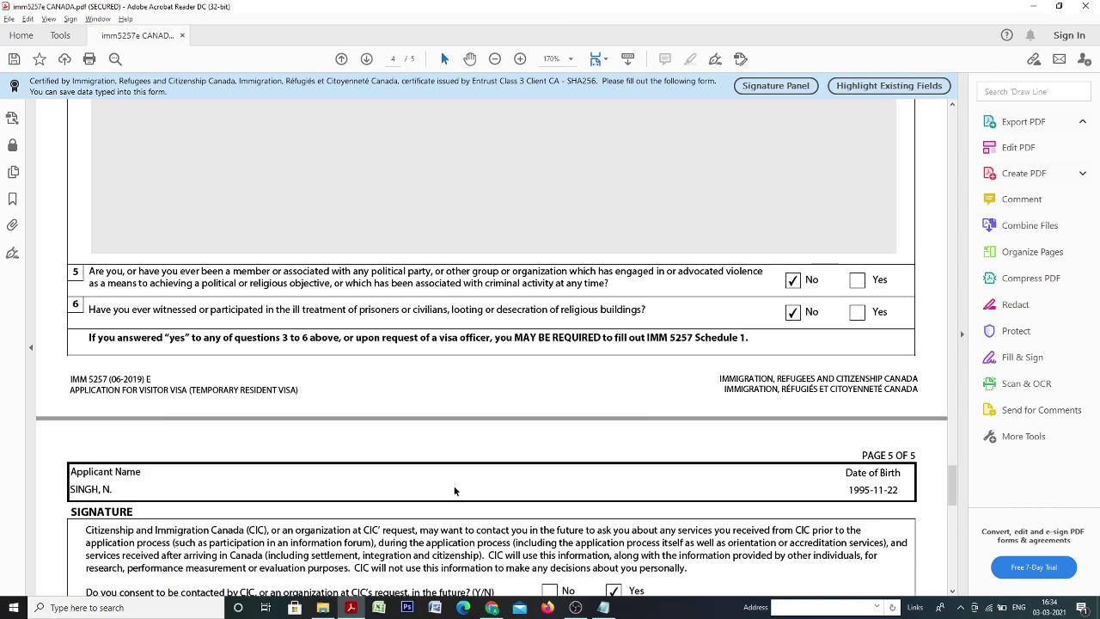
pyautogui.scroll(20, 460, 492)
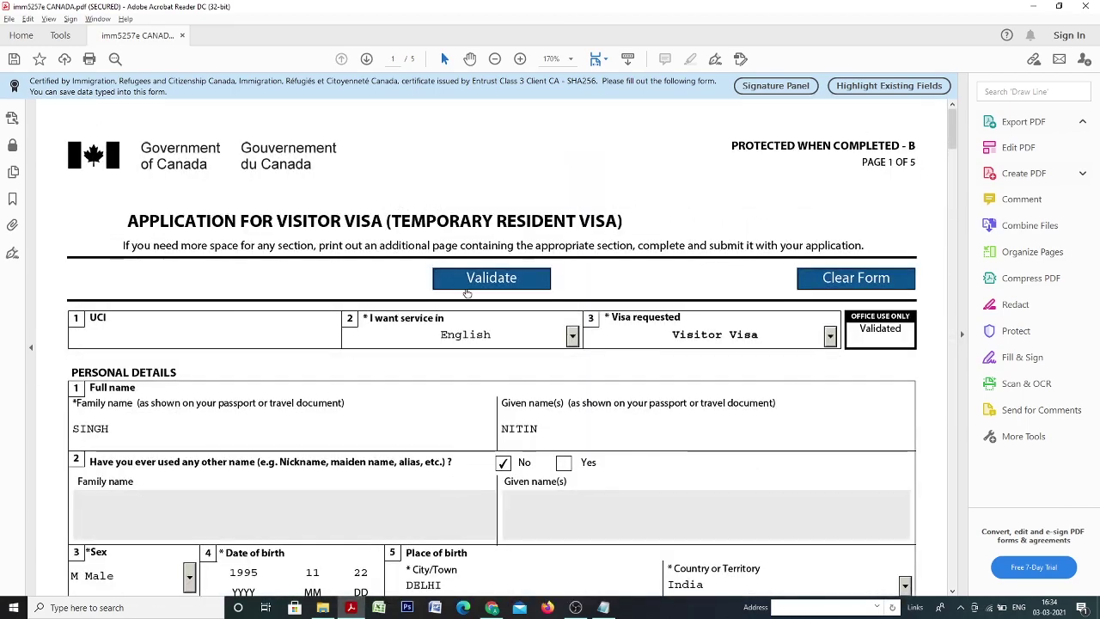
pyautogui.scroll(-3, 460, 489)
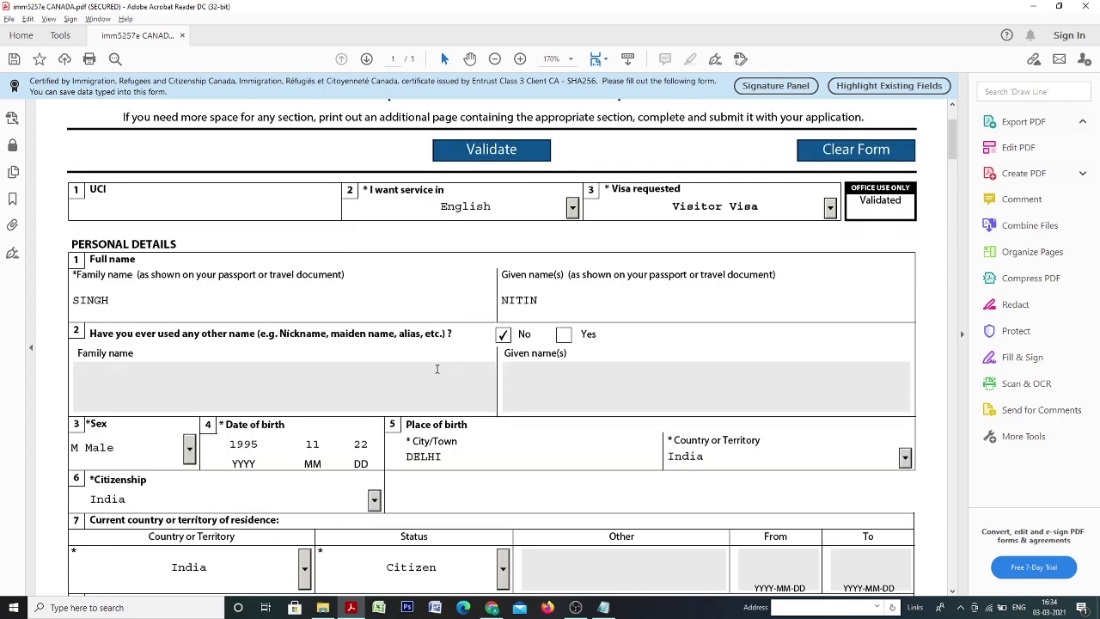
pyautogui.scroll(-13, 421, 395)
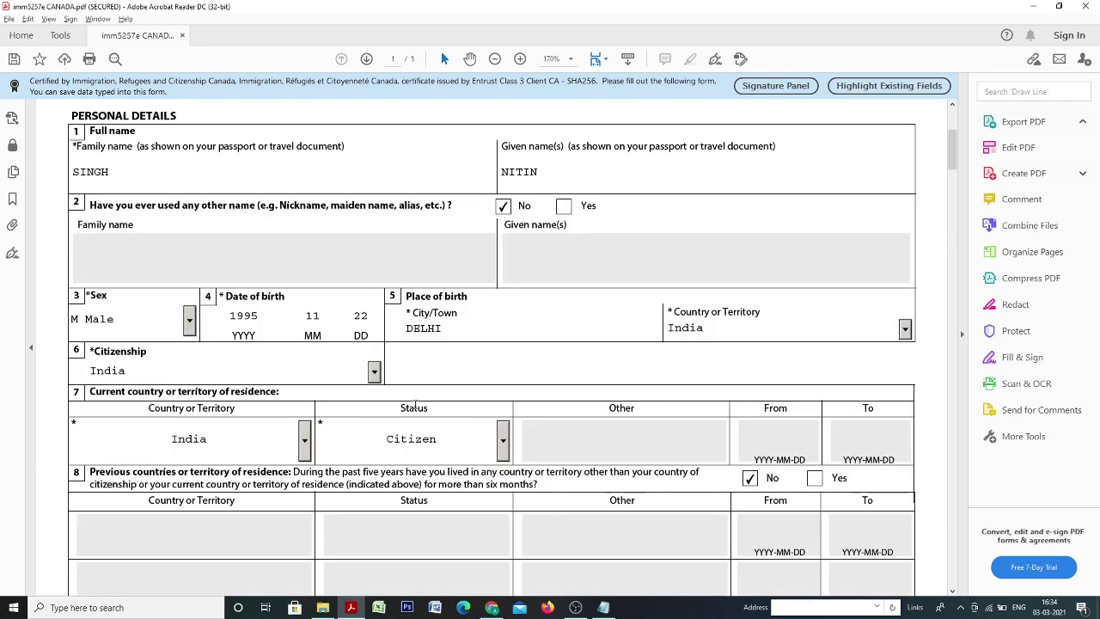
pyautogui.scroll(-2, 414, 415)
pyautogui.scroll(4, 415, 414)
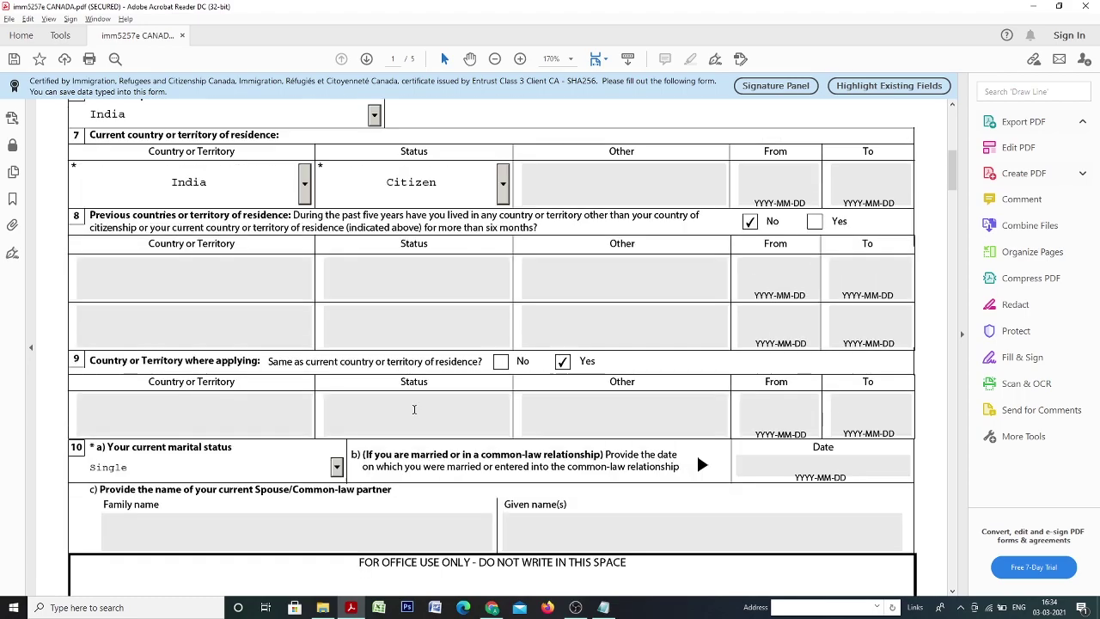
pyautogui.scroll(-4, 414, 415)
pyautogui.scroll(-14, 414, 414)
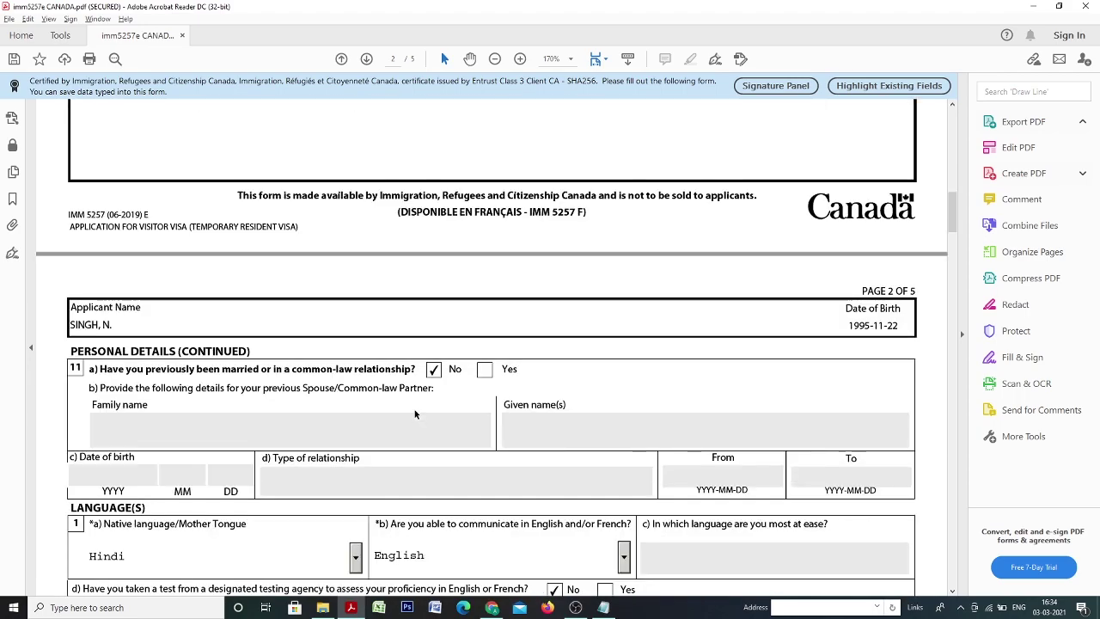
pyautogui.scroll(-9, 414, 409)
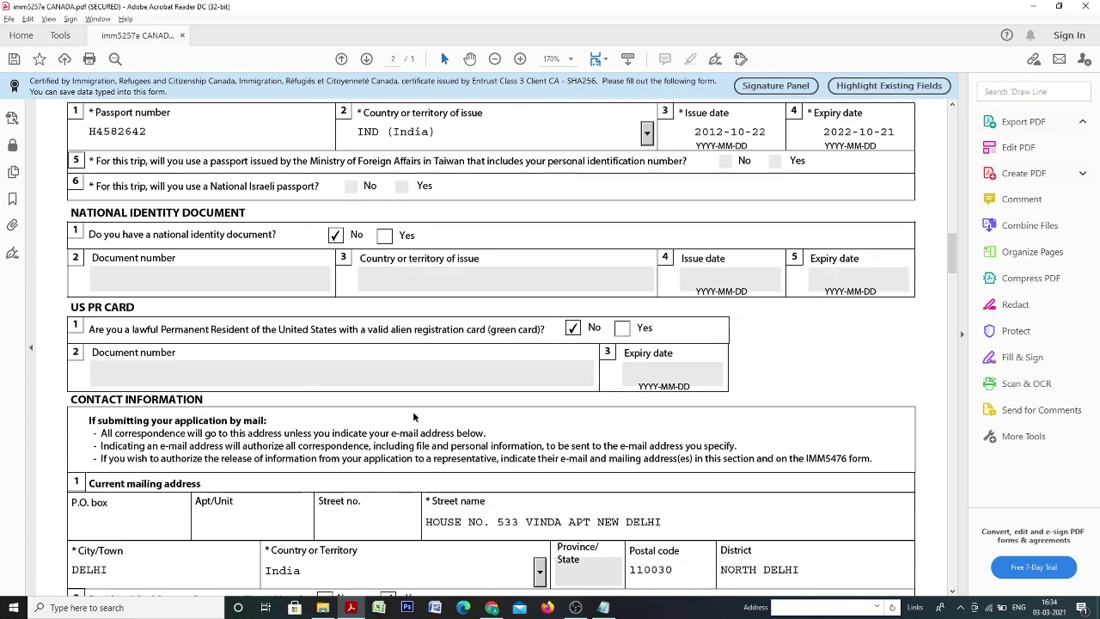
pyautogui.scroll(-13, 413, 418)
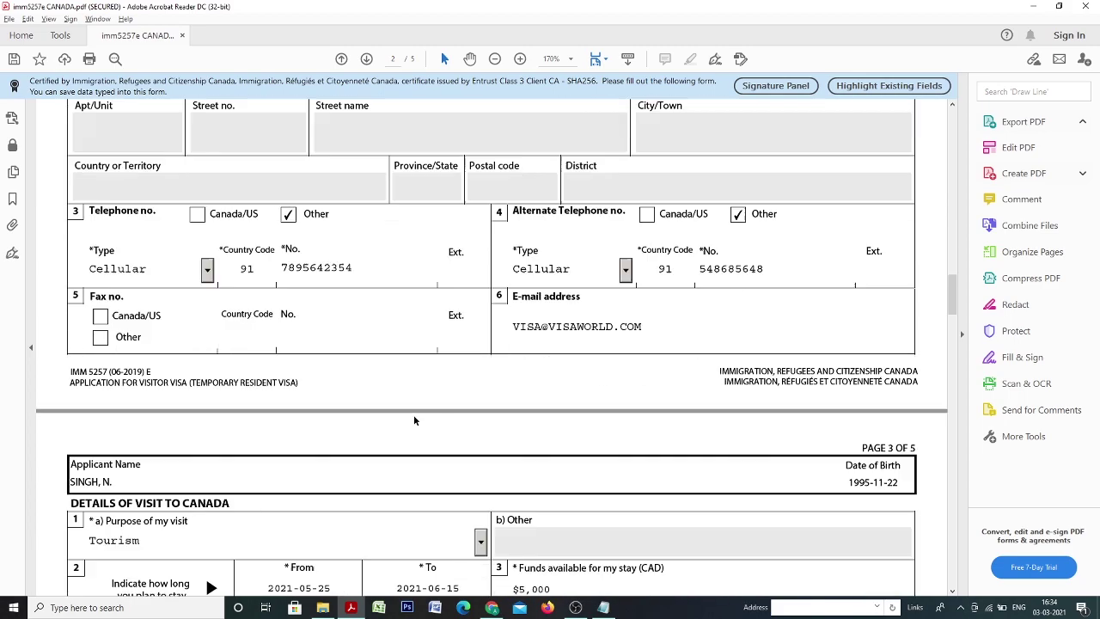
pyautogui.scroll(-20, 413, 416)
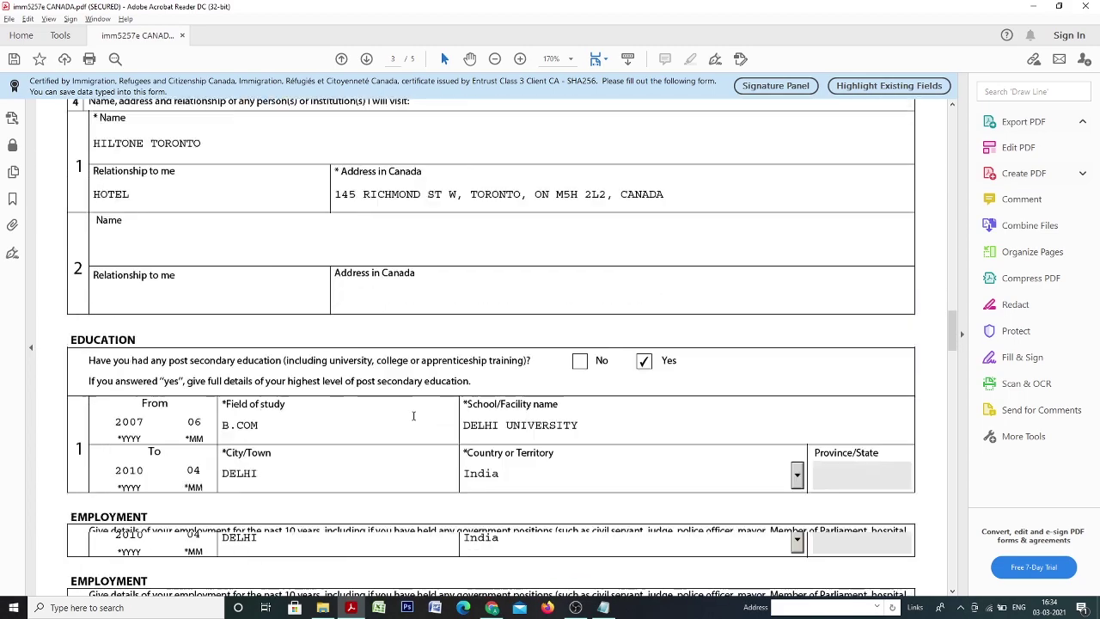
pyautogui.scroll(-20, 414, 420)
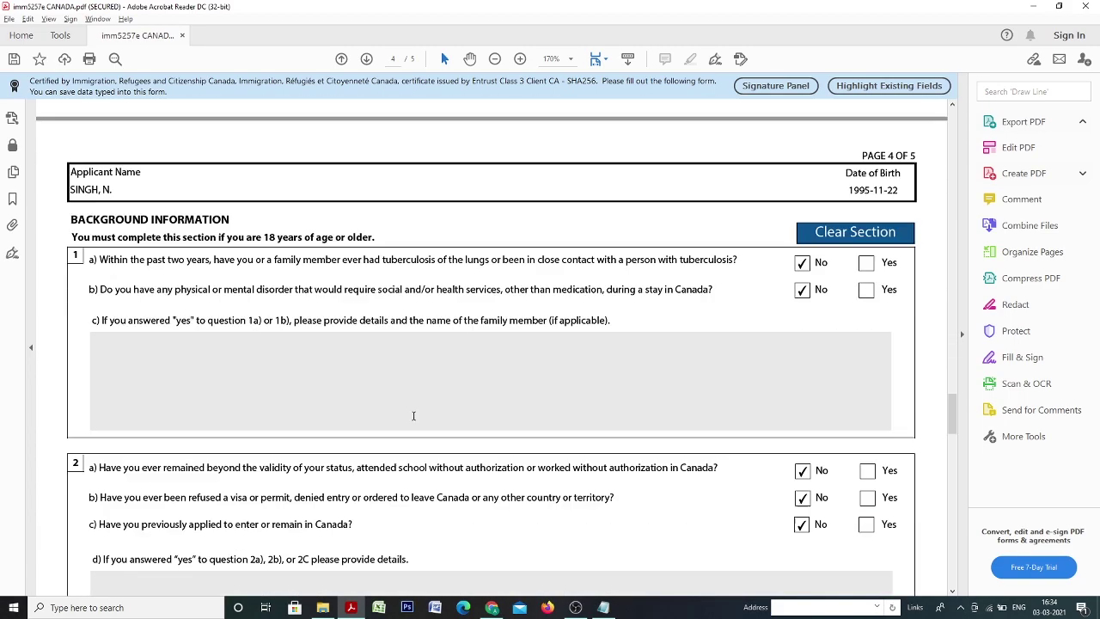
pyautogui.scroll(-17, 411, 419)
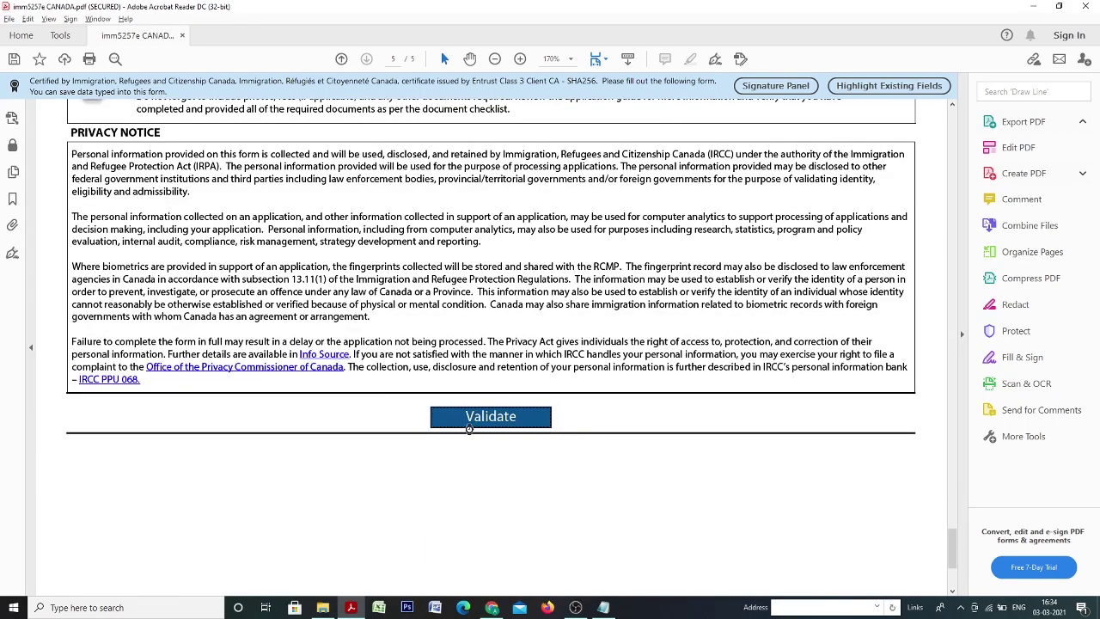
# Validate the form and dismiss the success message, bringing up the new barcode page.
pyautogui.click(469, 428)
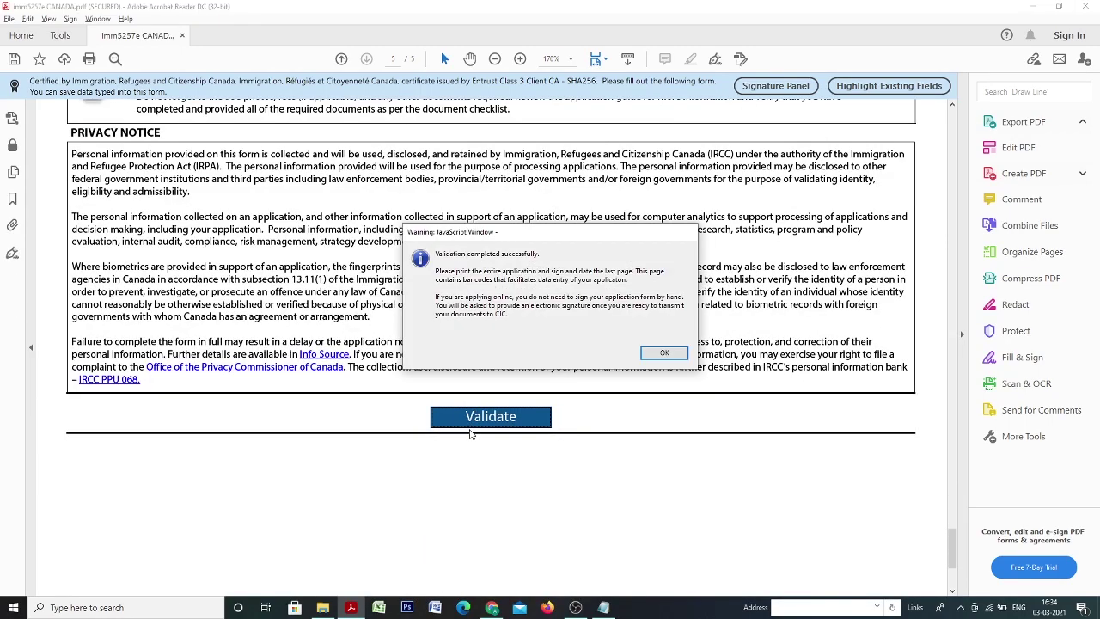
pyautogui.click(666, 353)
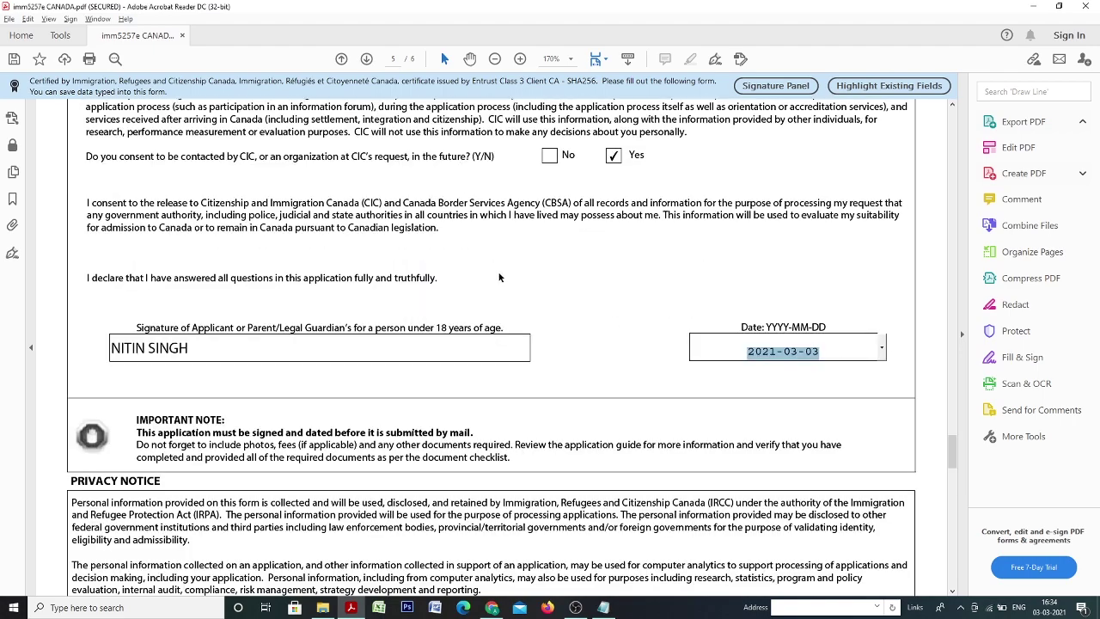
pyautogui.scroll(-20, 499, 277)
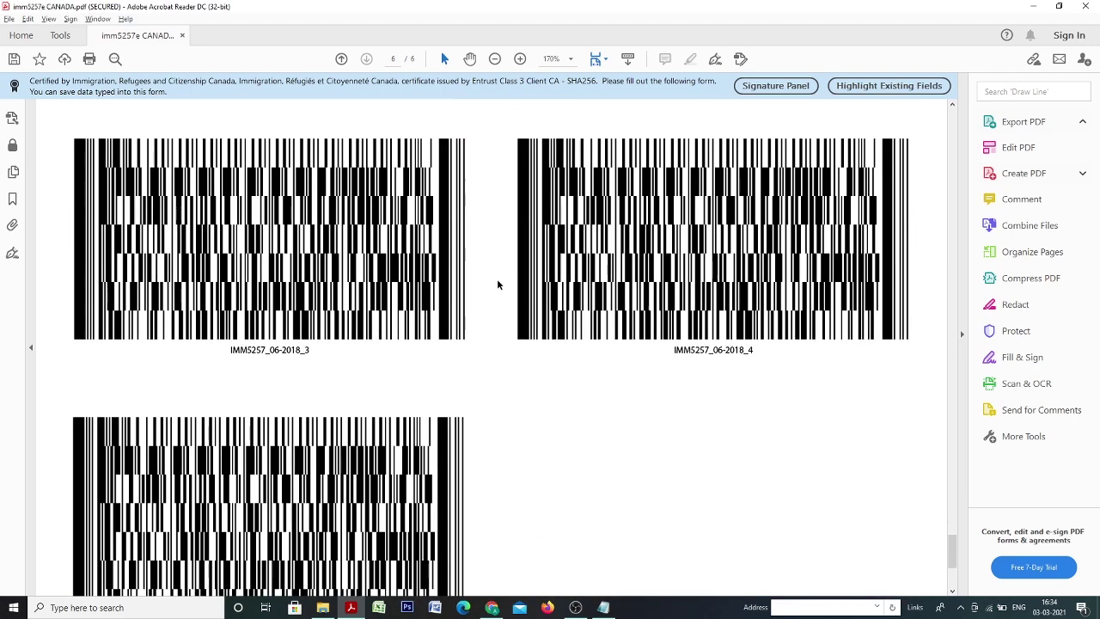
pyautogui.scroll(-5, 497, 283)
# Scroll through the form to check the Validated Yes office-use box and page 6 barcodes.
pyautogui.scroll(8, 496, 283)
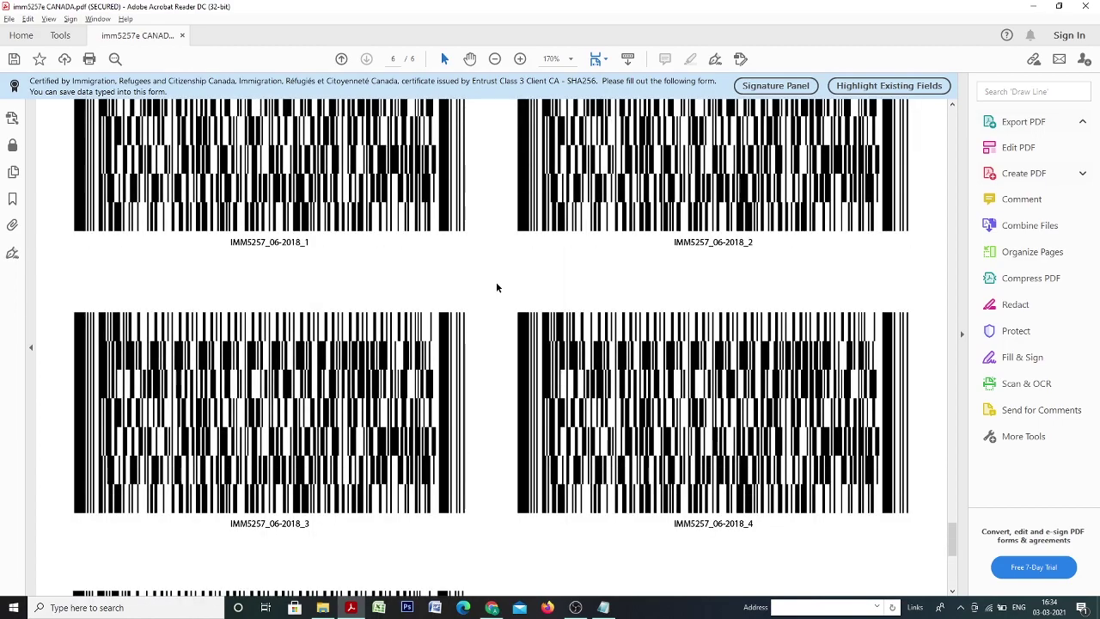
pyautogui.scroll(10, 496, 287)
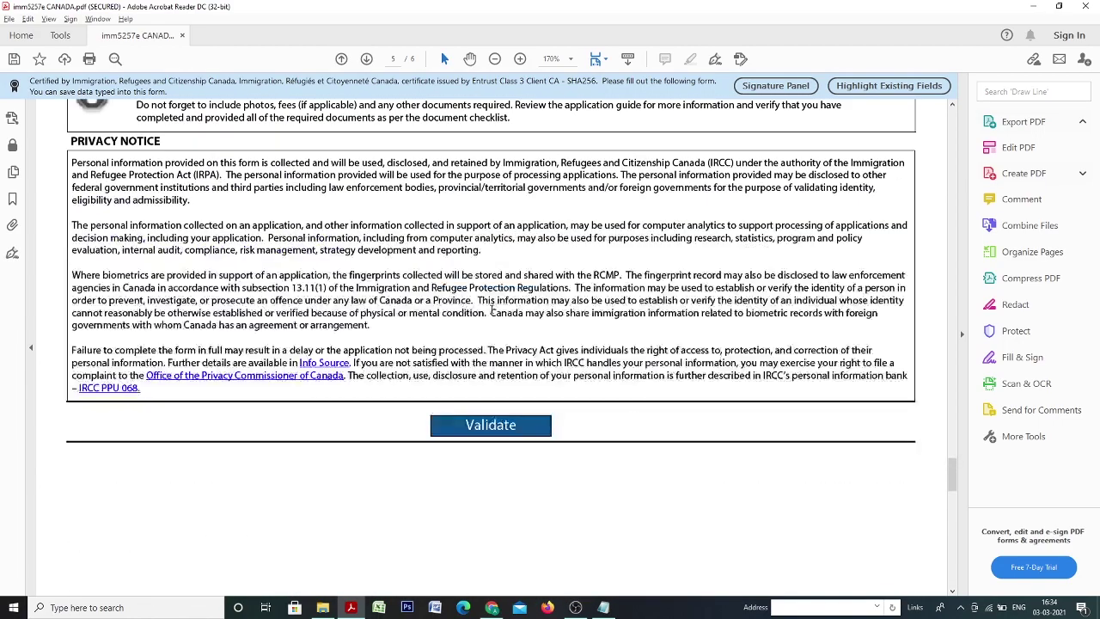
pyautogui.scroll(8, 492, 314)
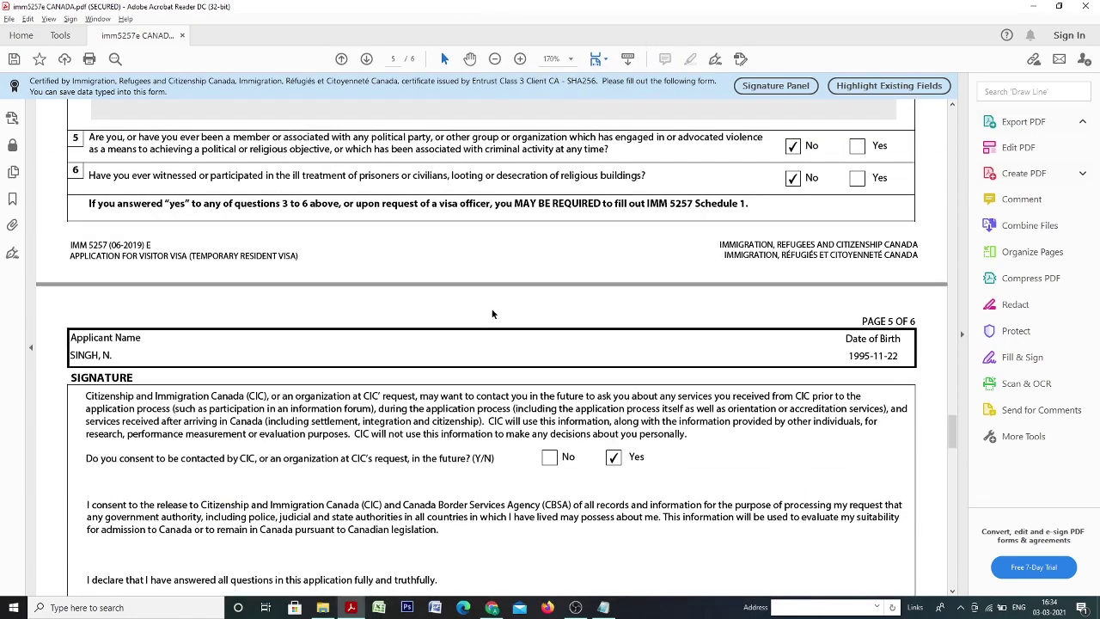
pyautogui.scroll(15, 492, 314)
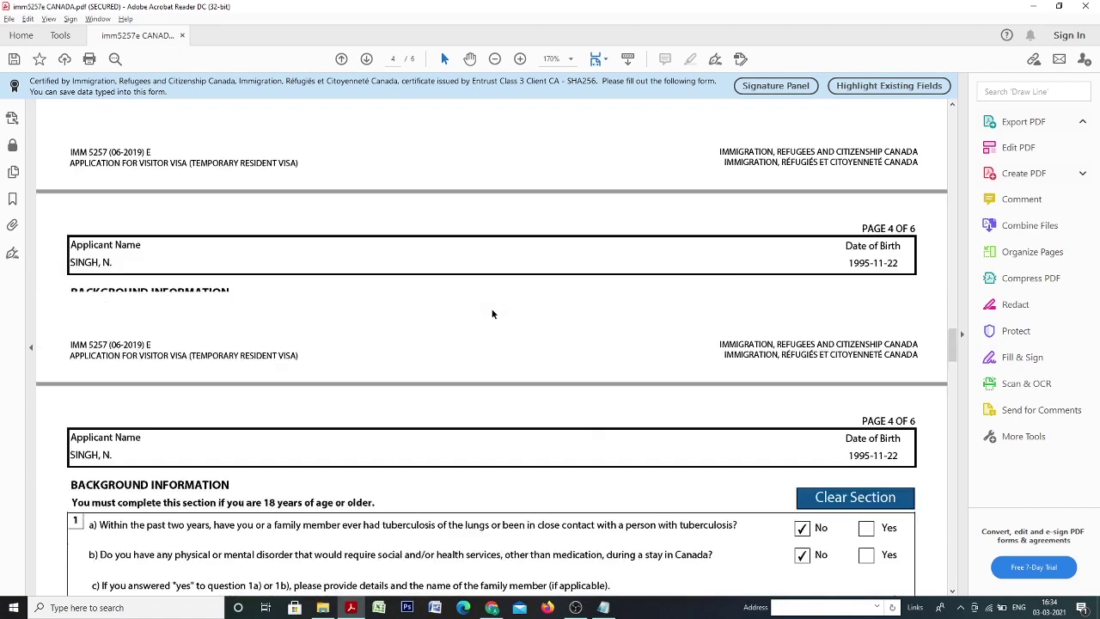
pyautogui.scroll(20, 492, 314)
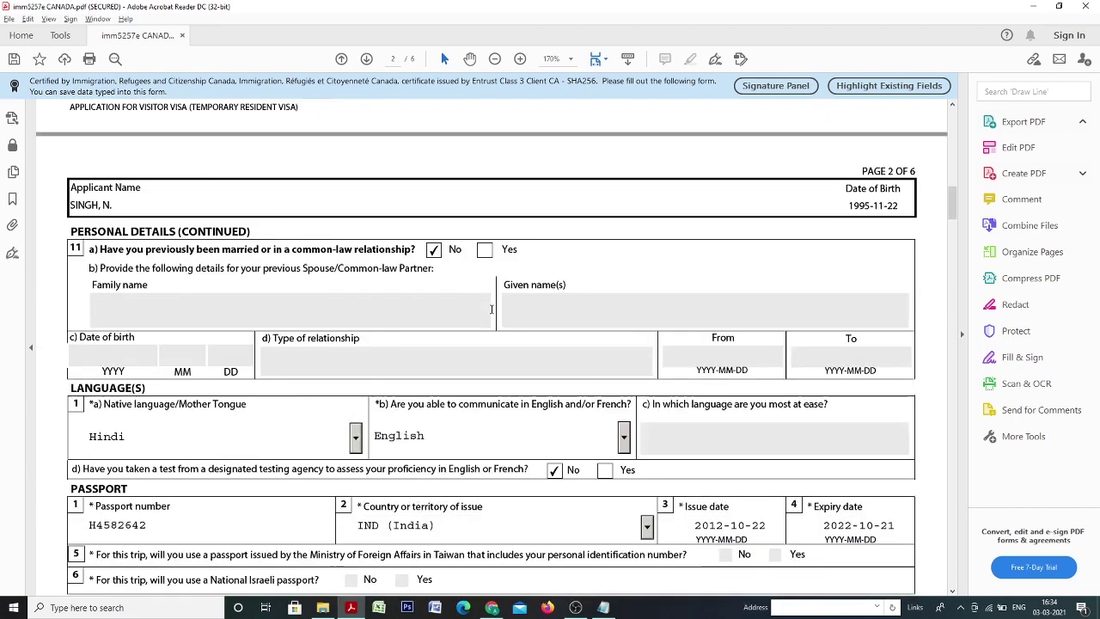
pyautogui.scroll(4, 492, 309)
pyautogui.scroll(-10, 392, 336)
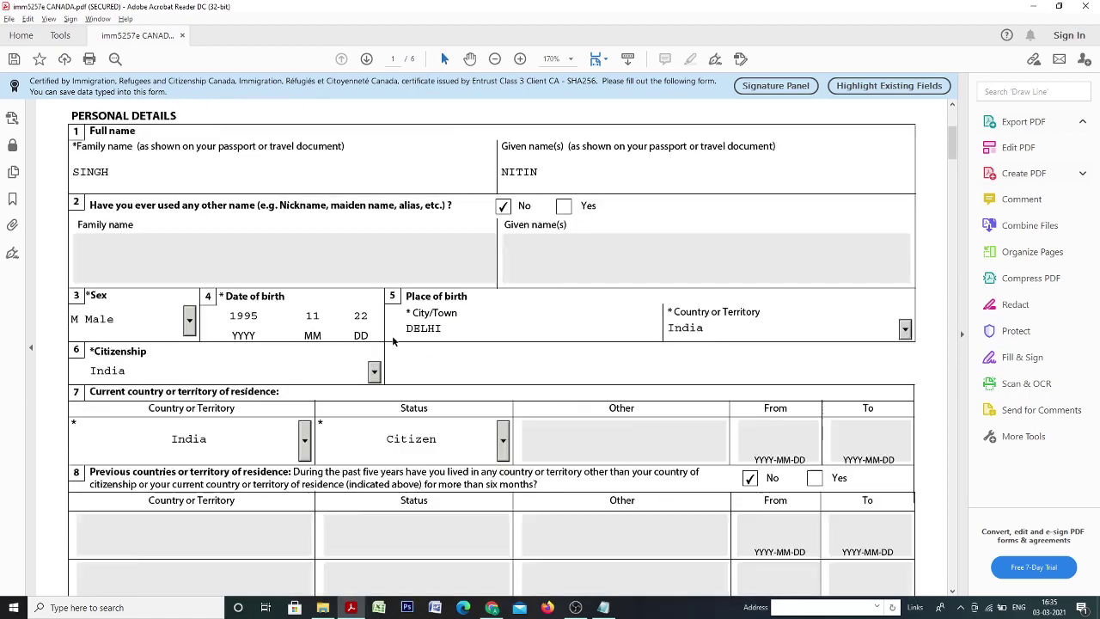
pyautogui.scroll(-20, 393, 333)
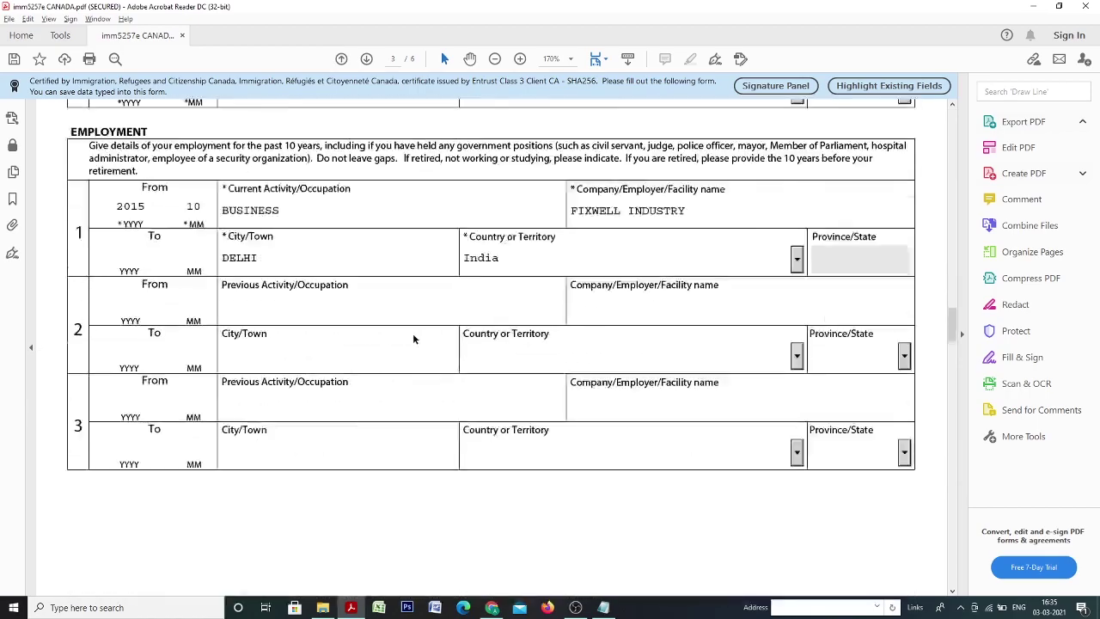
pyautogui.scroll(-20, 412, 338)
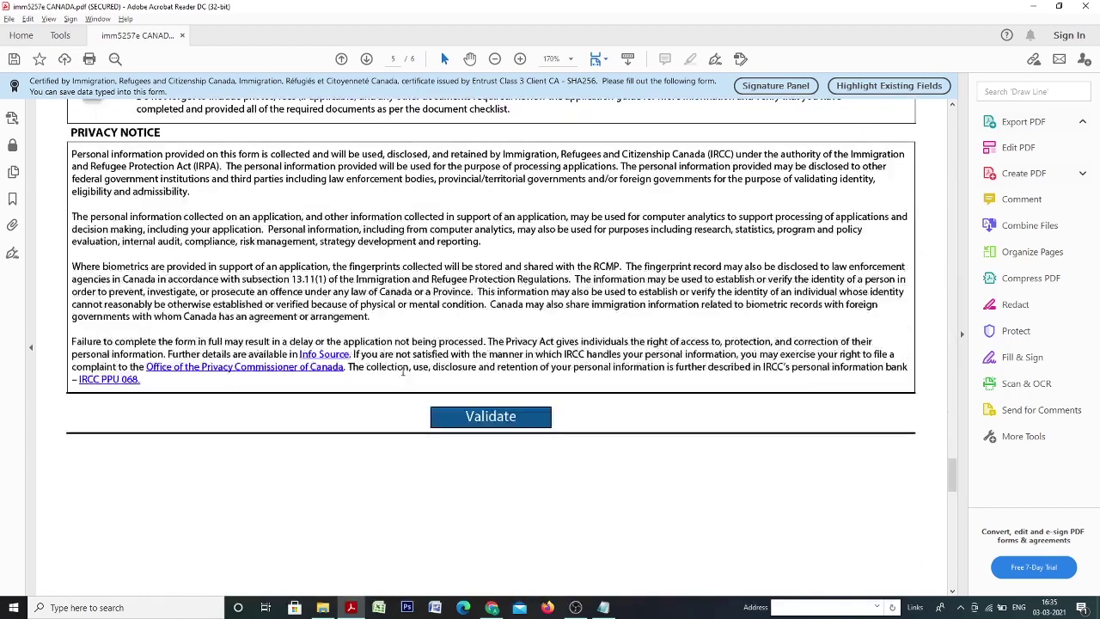
pyautogui.scroll(-5, 403, 377)
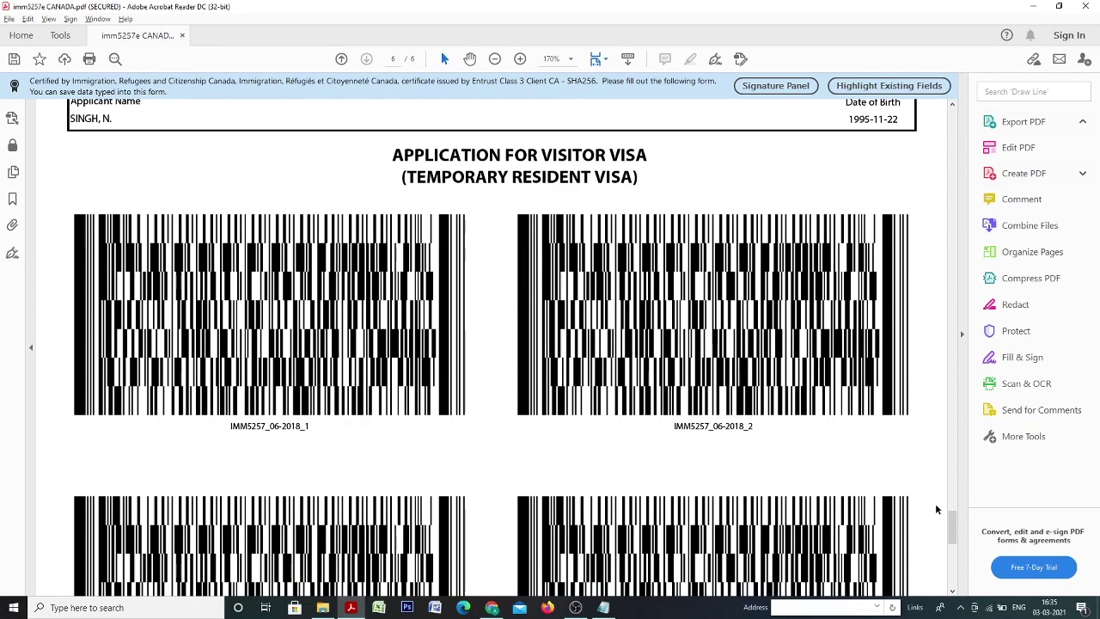
pyautogui.moveTo(953, 527); pyautogui.dragTo(952, 125)
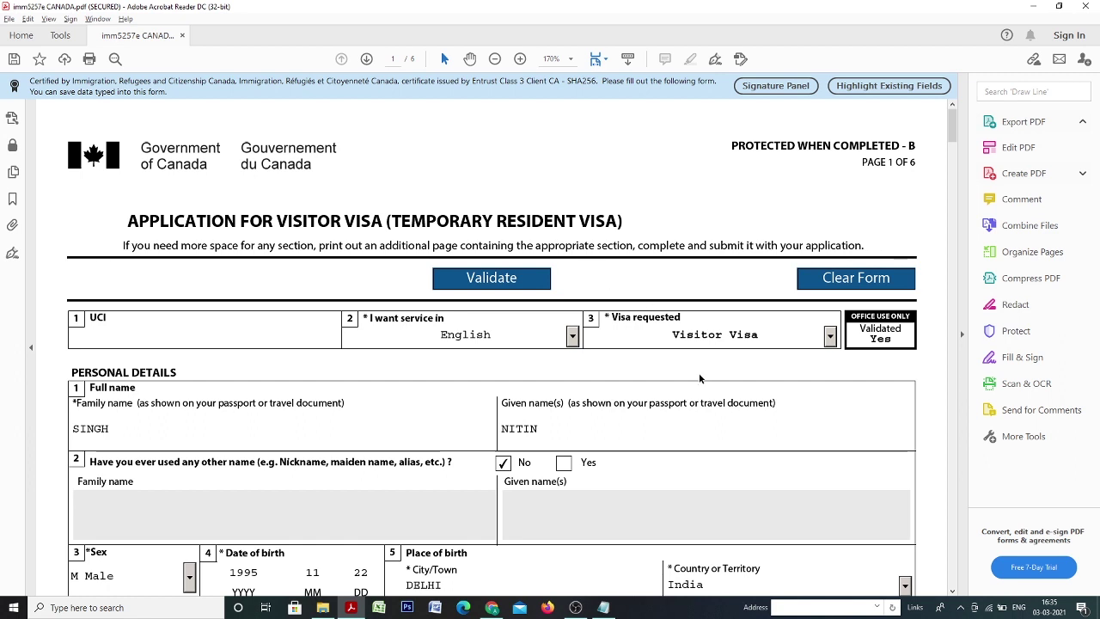
pyautogui.click(12, 61)
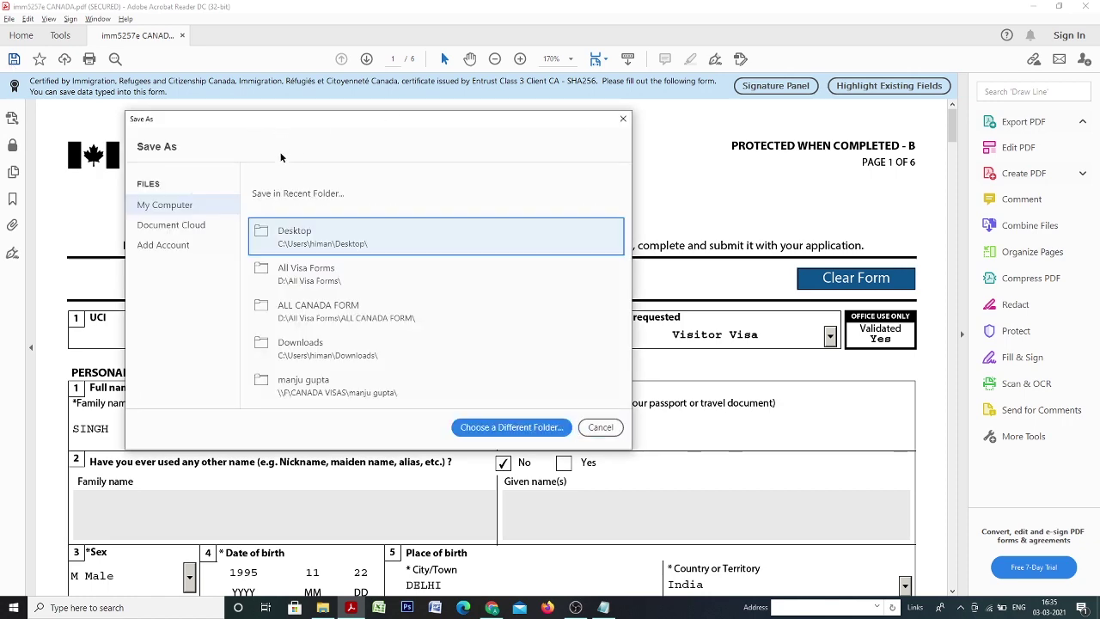
pyautogui.click(623, 119)
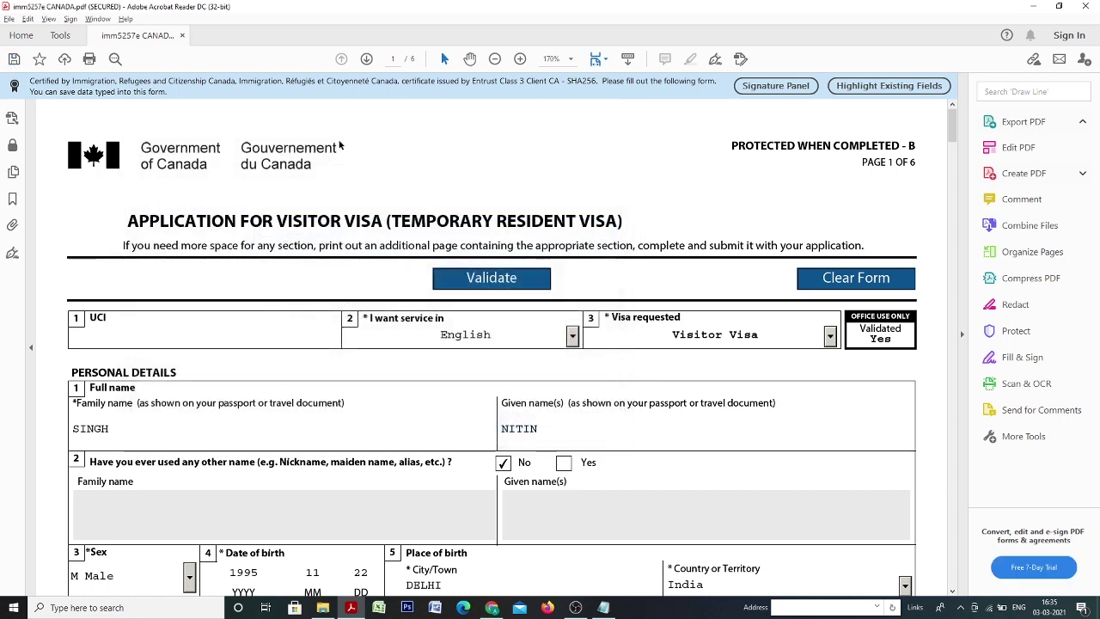